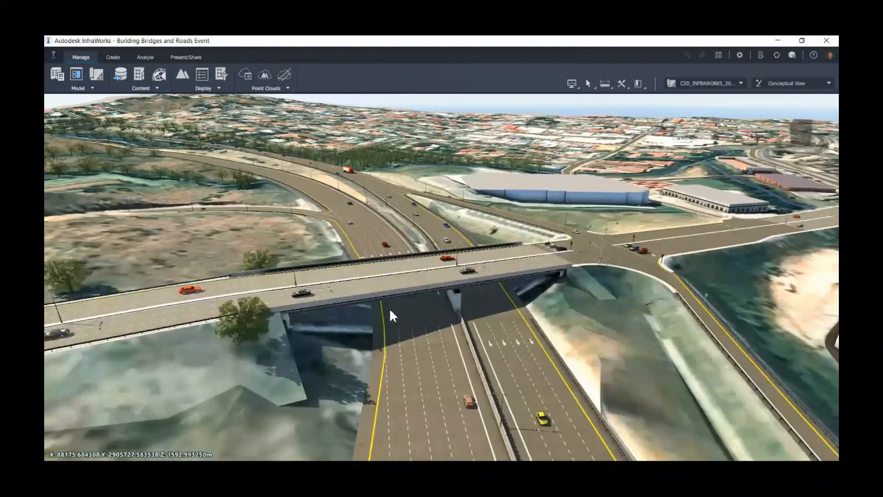
Start publishing the highway overpass bridge, Bridge 1, as a new civil structures file.
scroll(390, 311, "up", 3)
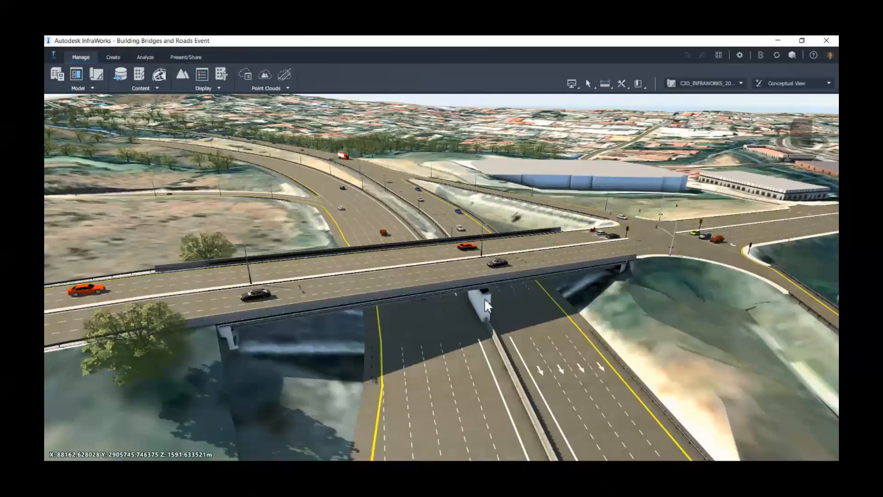
left_click(462, 255)
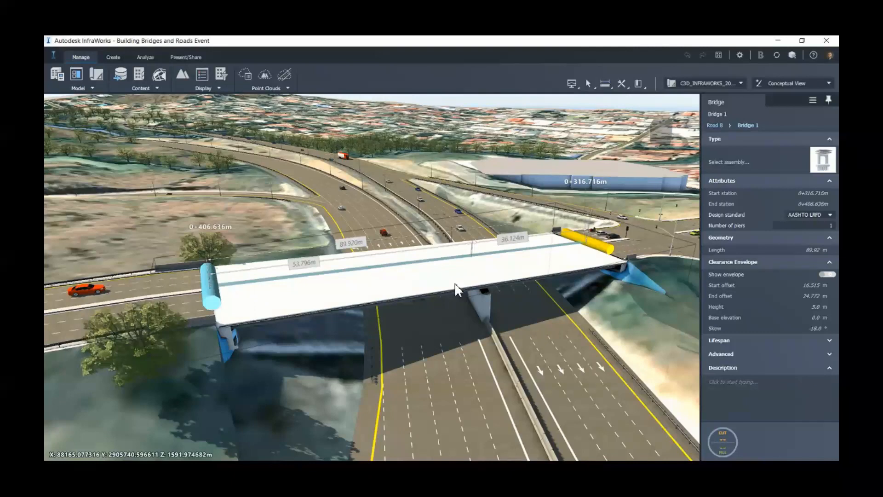
right_click(414, 285)
mouse_move(449, 360)
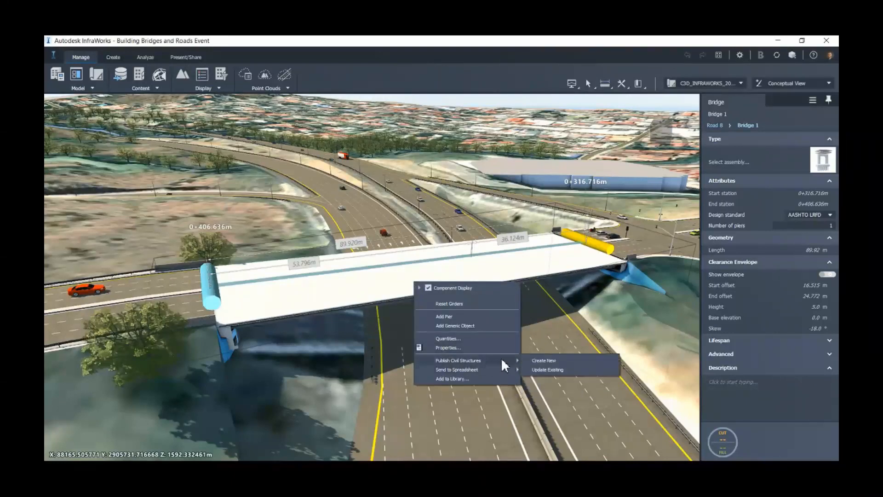
left_click(572, 358)
left_click(556, 369)
left_click(551, 361)
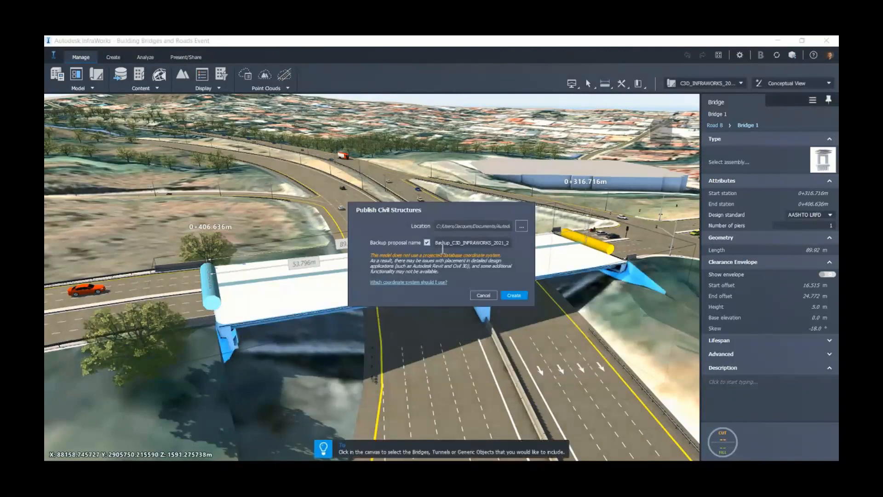
Save the civil structure data as Bridge1.imx in the Backup_C3D_INFRAWORKS_2021_2 folder and create it with the backup proposal.
left_click(520, 225)
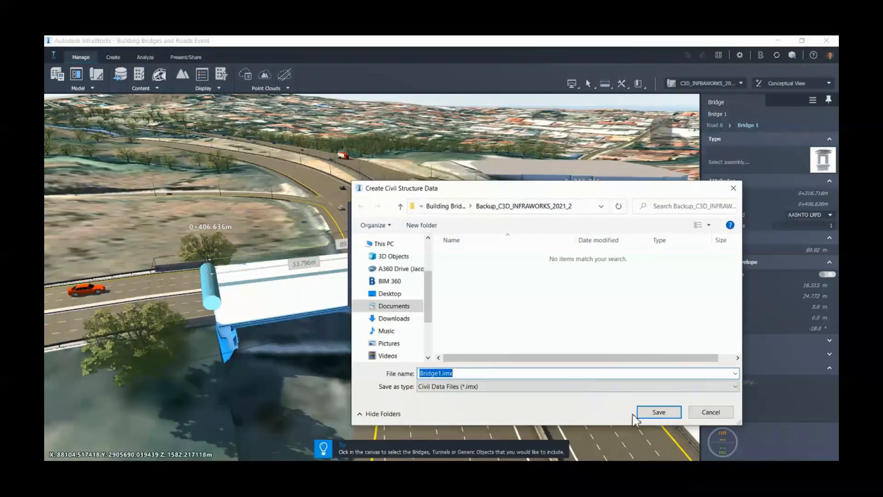
left_click(650, 413)
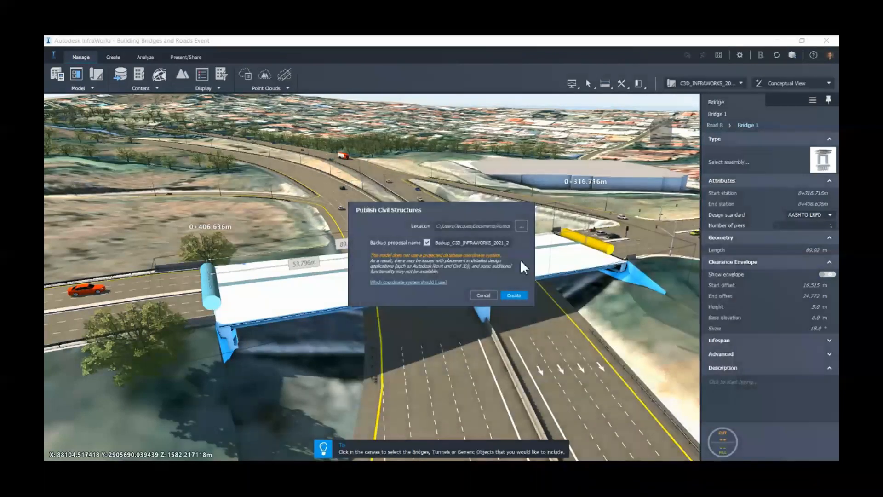
left_click(512, 296)
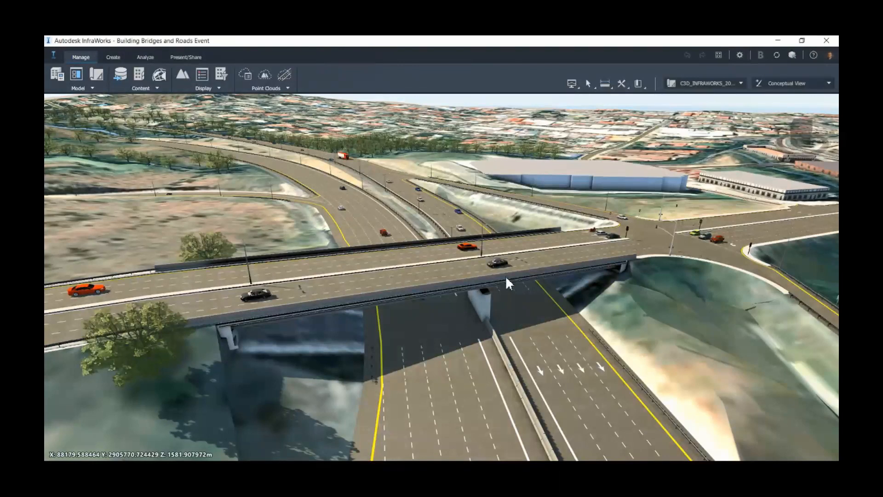
Switch to Civil 3D and start opening an InfraWorks model in Drawing1.
left_click(322, 470)
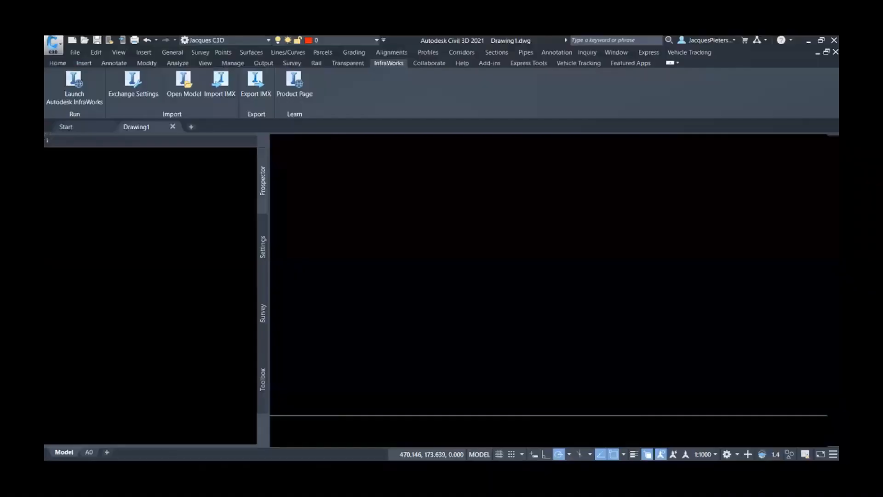
left_click(65, 63)
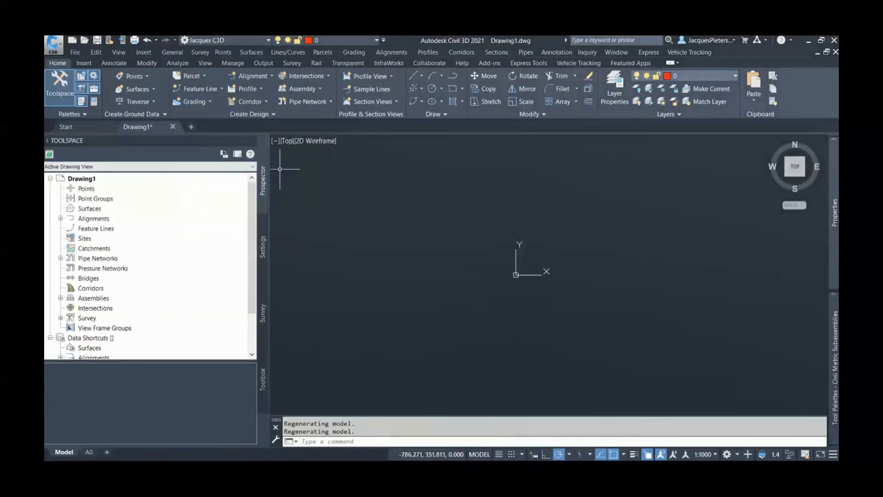
left_click(396, 60)
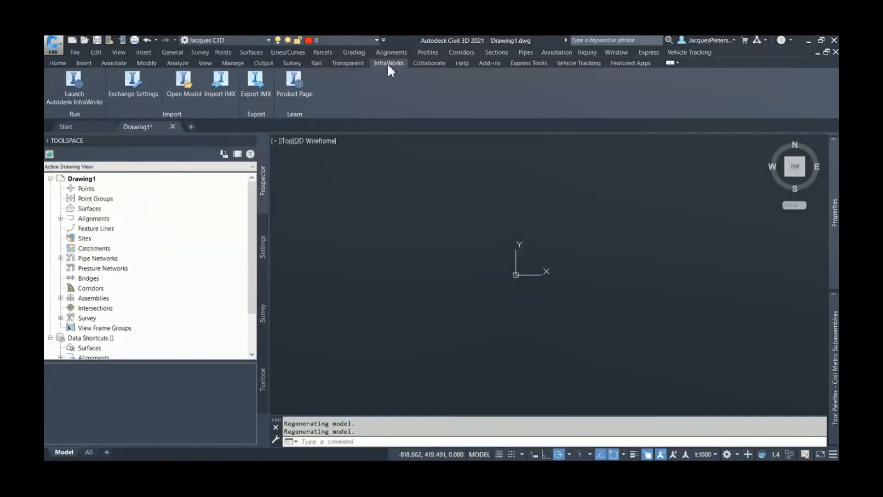
left_click(186, 91)
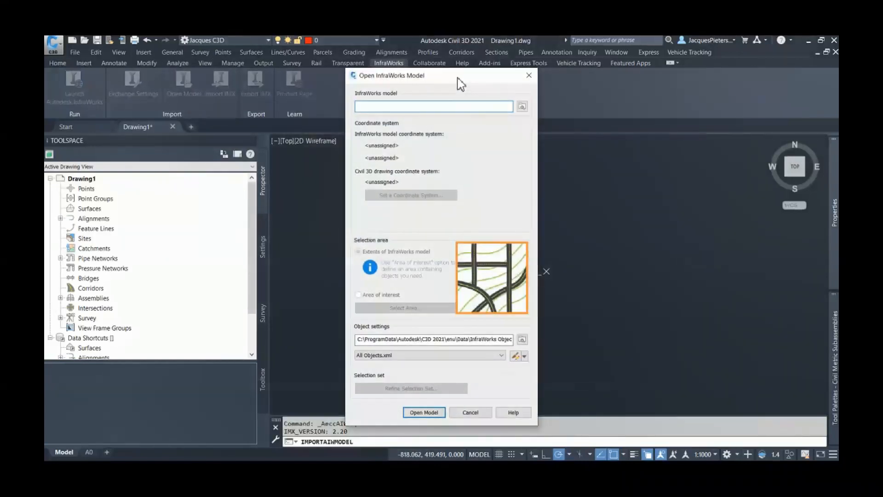
left_click_drag(458, 77, 478, 62)
Choose Bridge1.imx from the Autodesk Civil Data project's Backup_C3D_INFRAWORKS_2021_2 folder as the InfraWorks model.
left_click(543, 91)
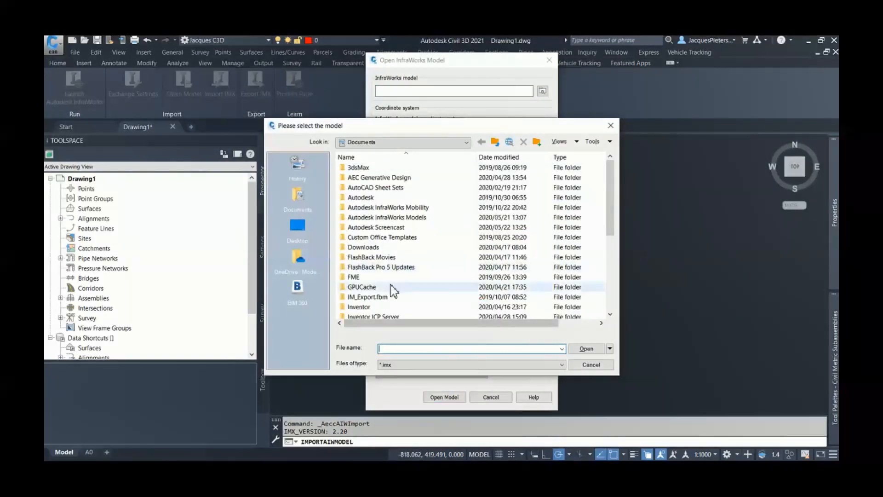
left_click(405, 218)
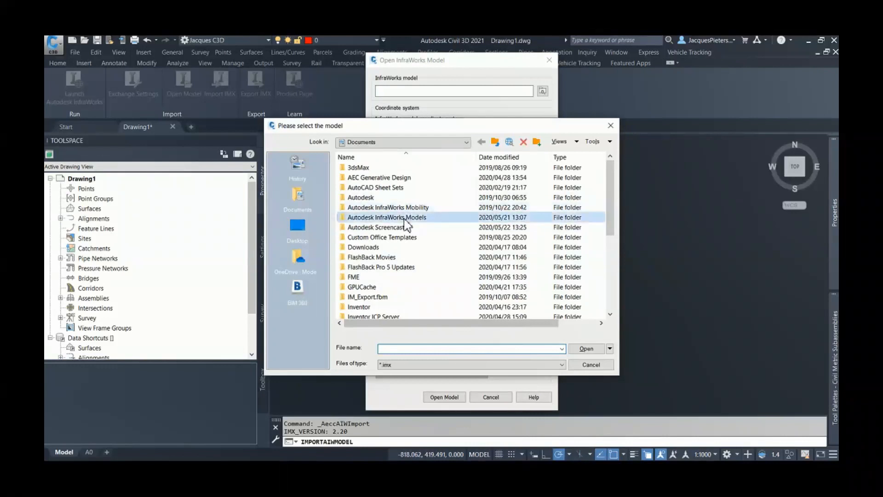
double_click(405, 218)
left_click(391, 179)
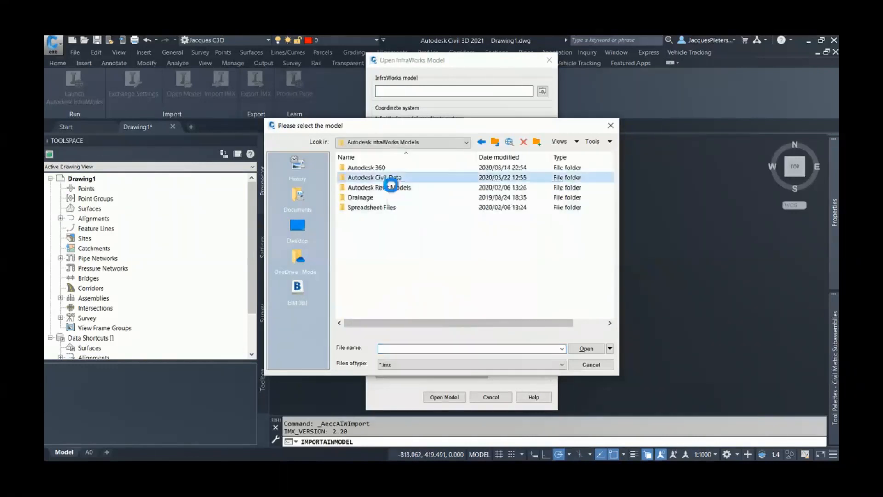
double_click(391, 179)
double_click(390, 167)
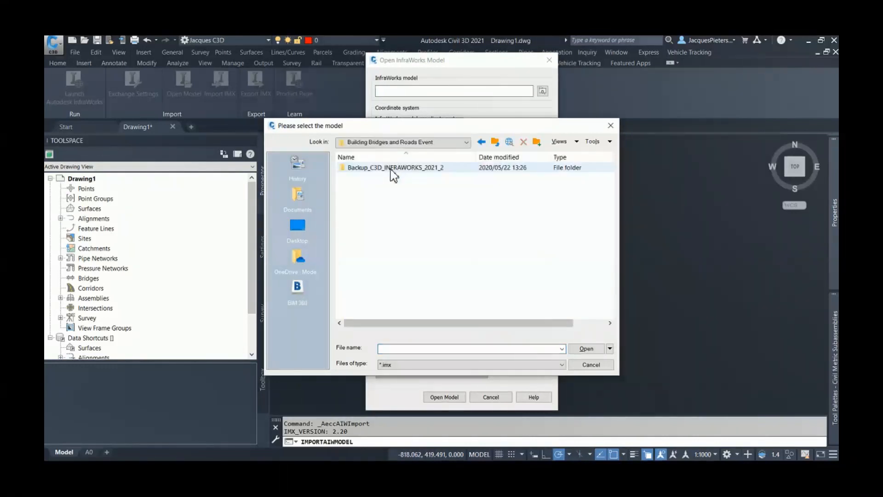
double_click(392, 169)
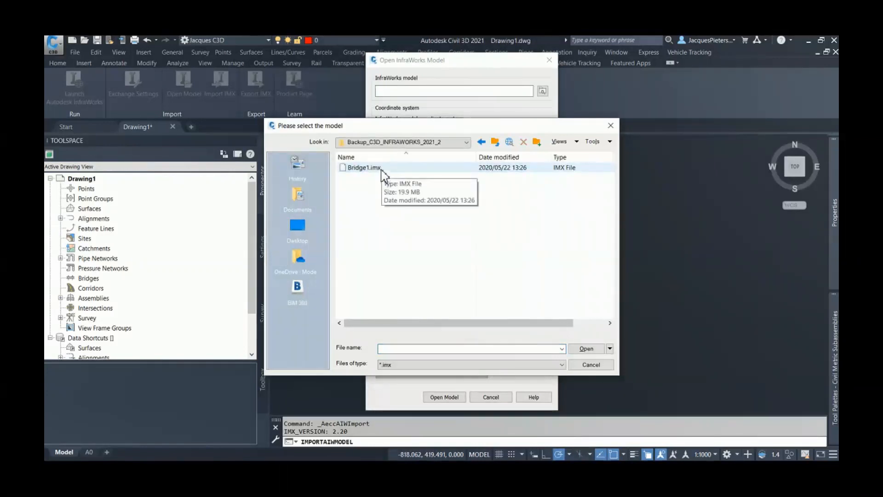
left_click(381, 171)
left_click(590, 348)
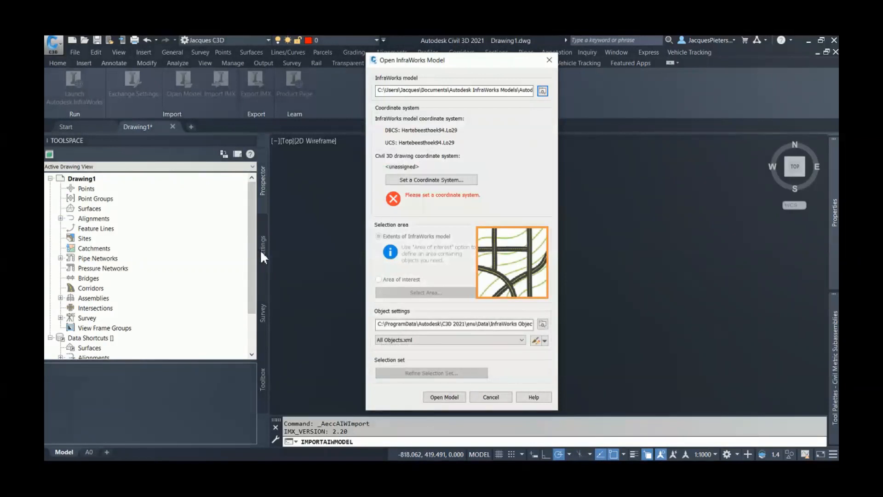
Use the InfraWorks coordinate system Hartebeesthoek94.Lo29 for the drawing and open the model with its proposed selection set.
left_click(424, 184)
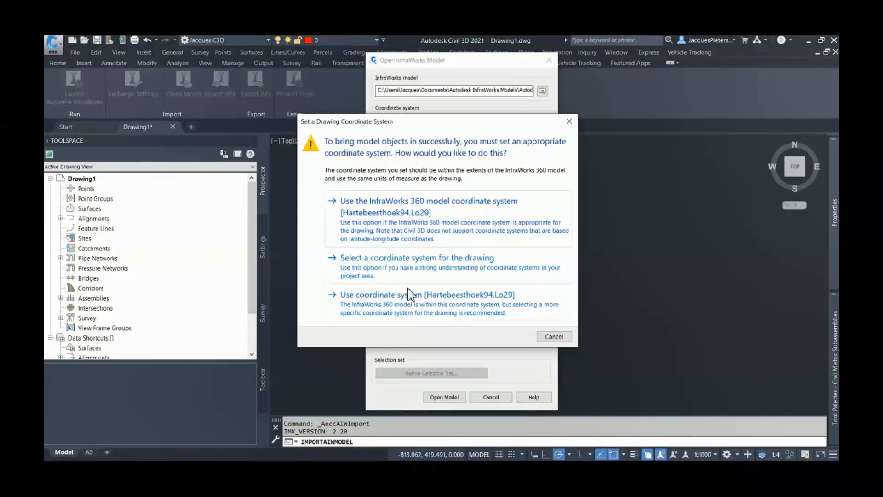
left_click(412, 207)
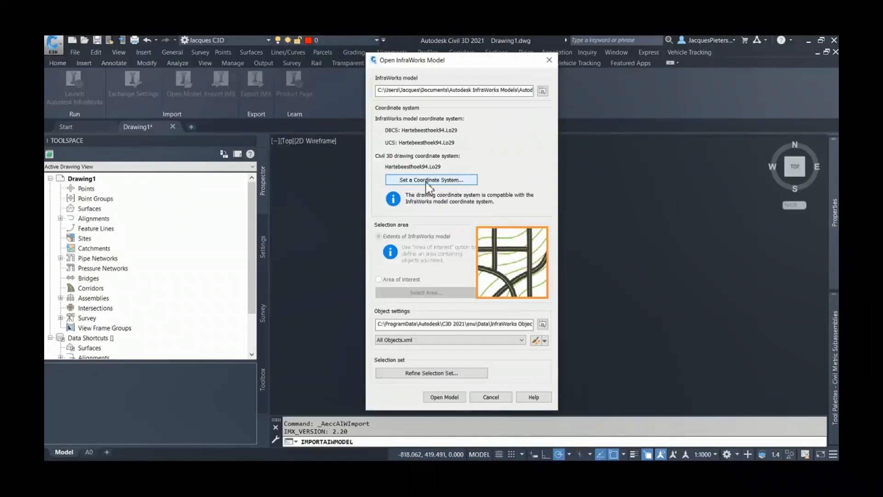
left_click(440, 373)
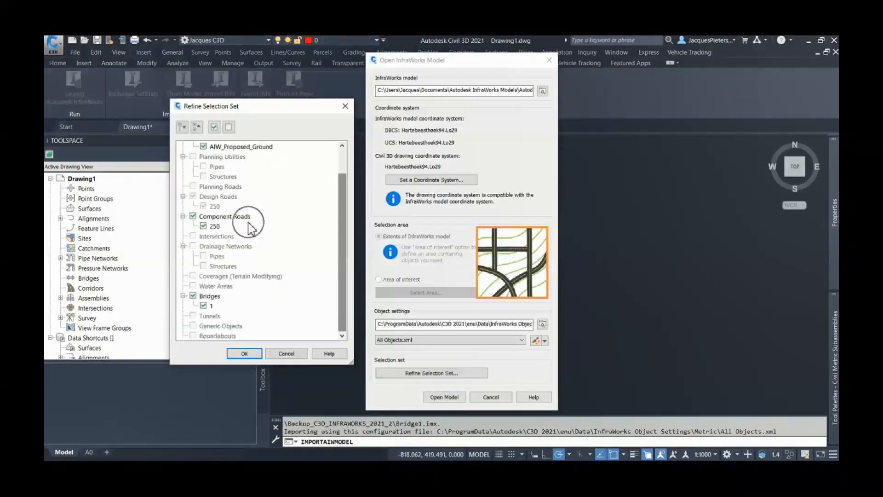
key("ctrl")
left_click(243, 354)
left_click(437, 397)
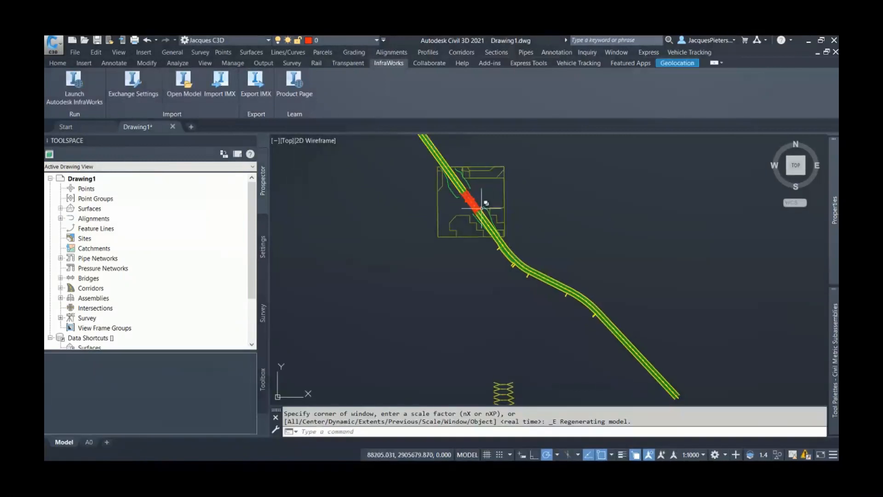
Display the imported bridge in SW Isometric view.
scroll(481, 193, "up", 6)
middle_click_drag(459, 197, 456, 259)
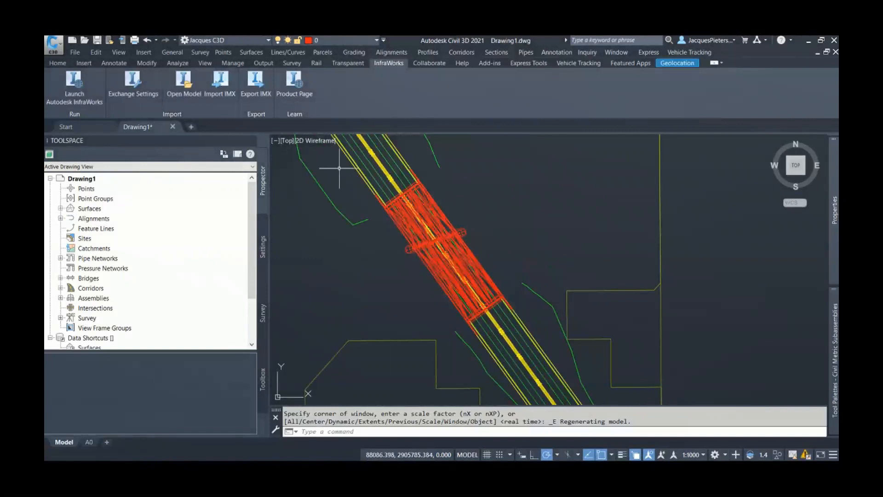
left_click(288, 139)
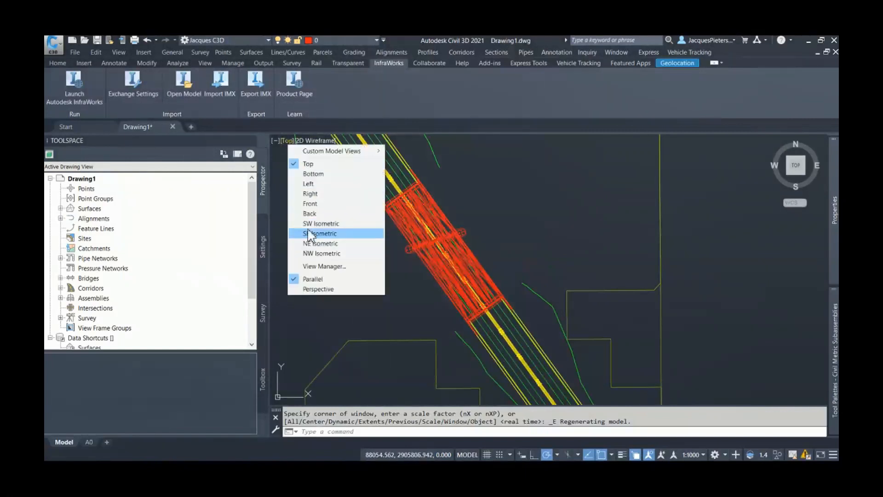
left_click(317, 223)
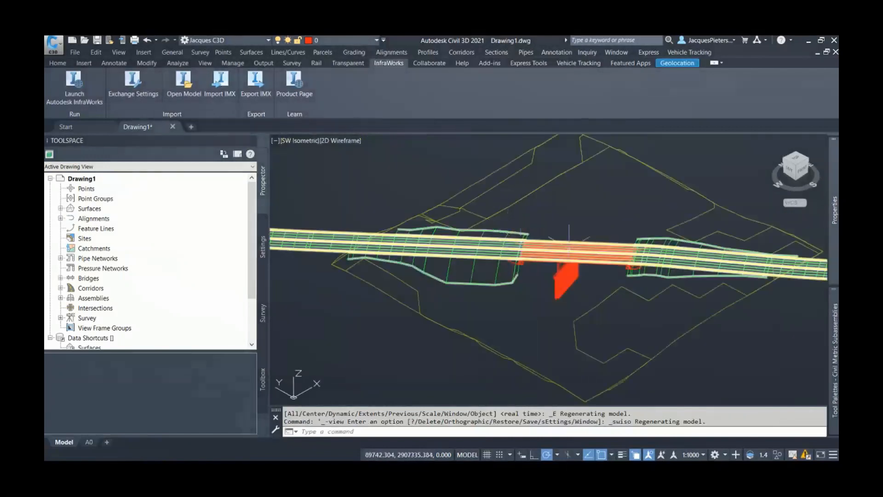
scroll(510, 239, "up", 2)
scroll(459, 246, "up", 3)
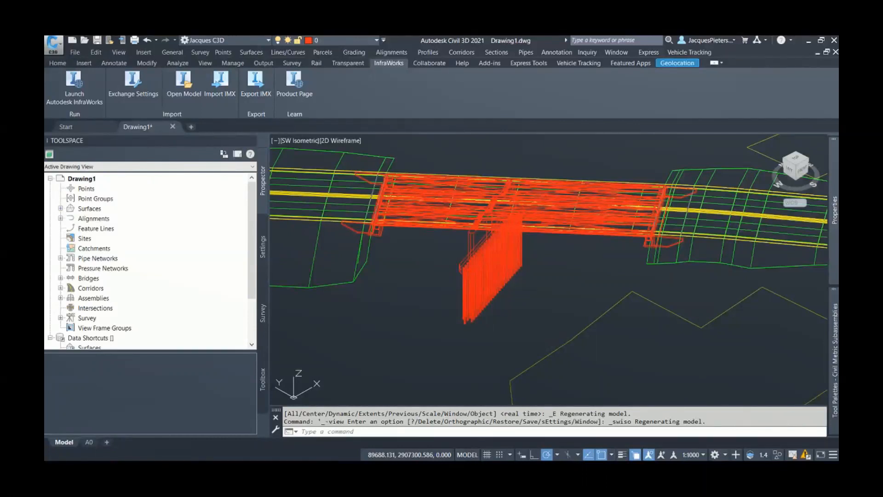
Inspect the pier and the end abutment of the bridge in 3D.
middle_click_drag(503, 263, 460, 246, "shift")
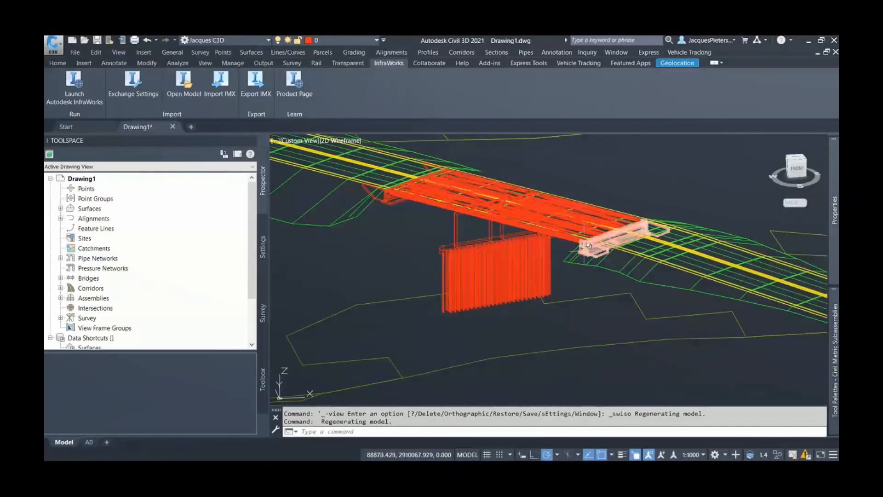
scroll(588, 245, "up", 3)
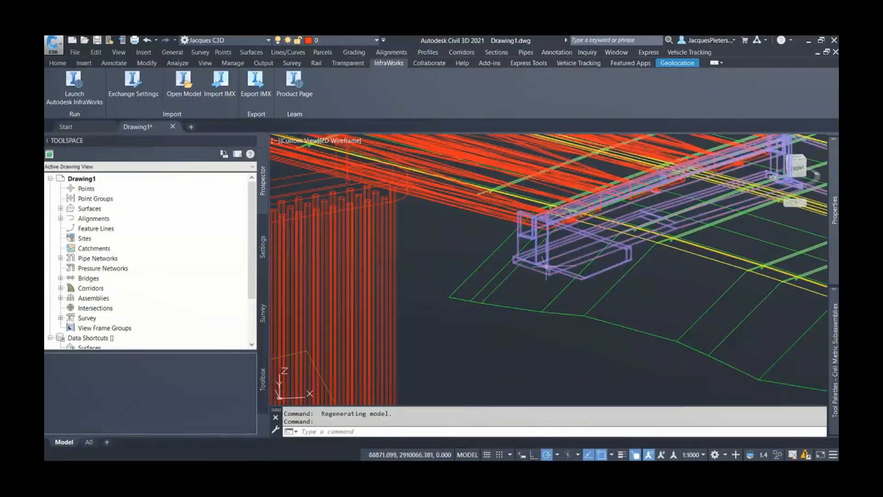
mouse_move(831, 208)
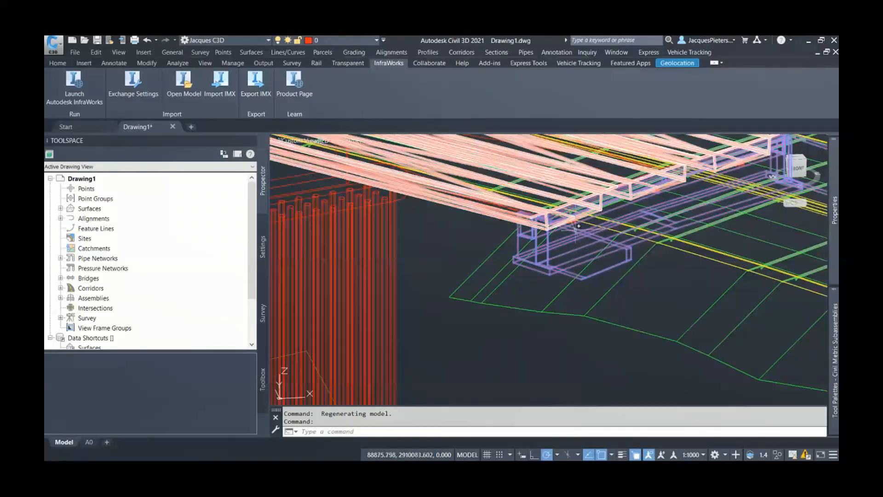
scroll(606, 271, "down", 6)
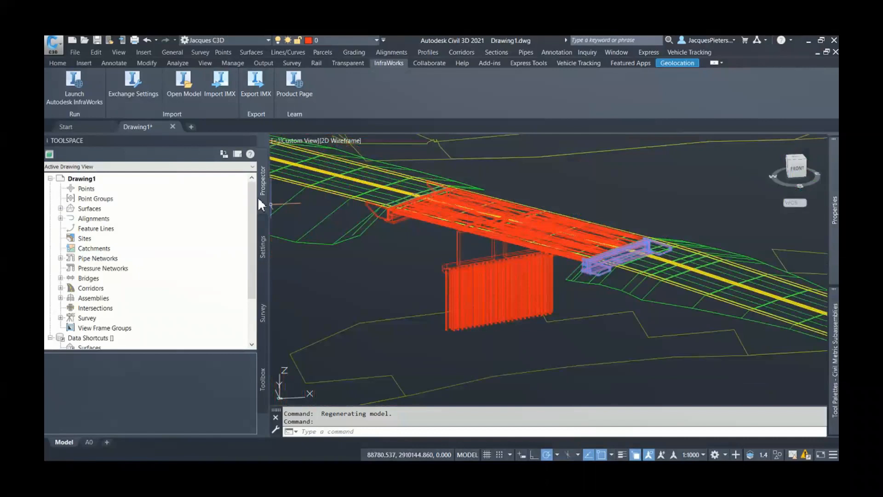
List the components of bridge 1 in the drawing and review its abutments, bearings, deck, girders and pier.
left_click(61, 278)
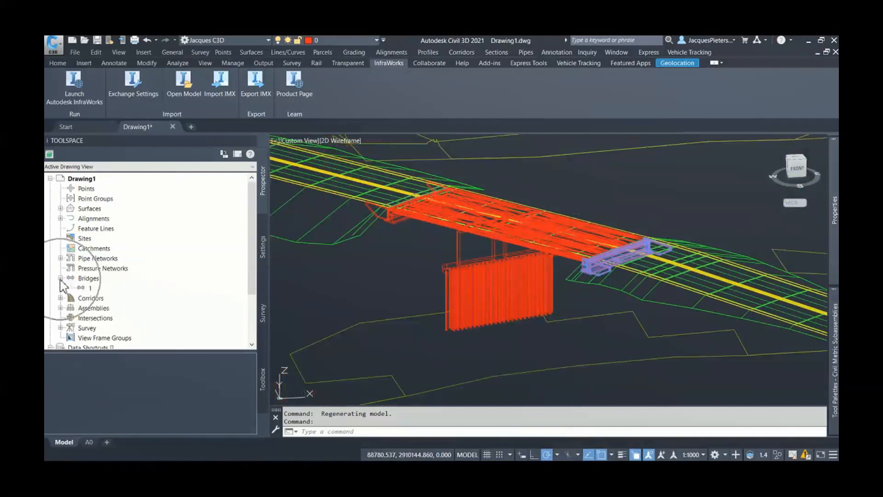
left_click(89, 288)
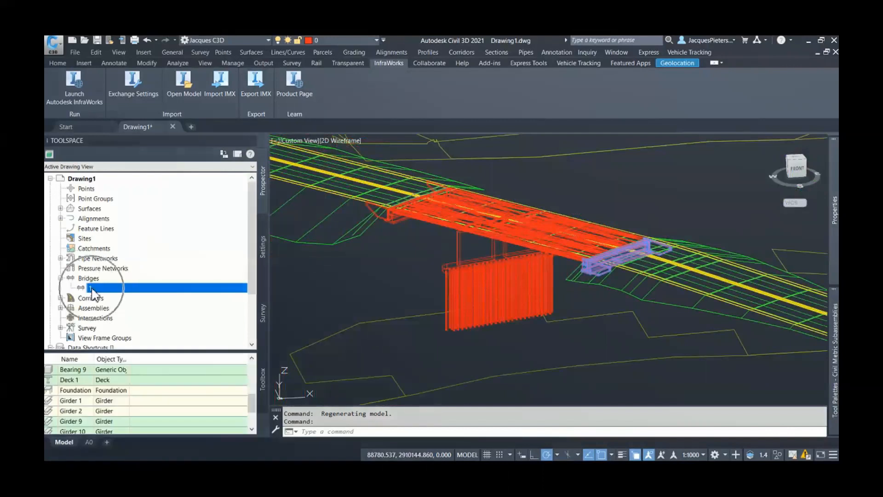
scroll(104, 397, "down", 2)
scroll(105, 398, "up", 1)
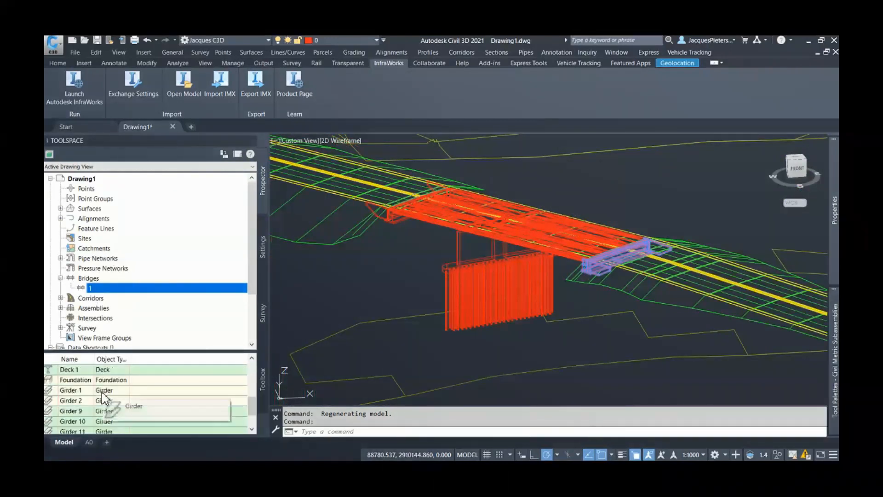
left_click_drag(111, 351, 115, 322)
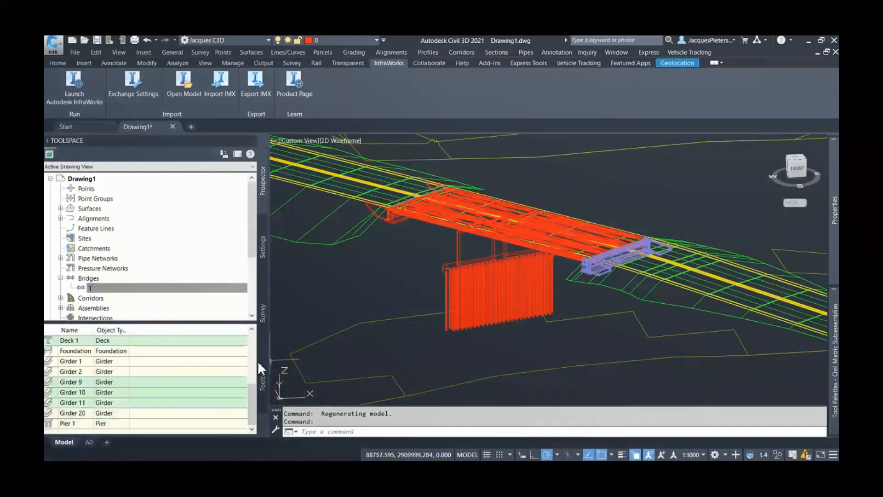
scroll(107, 356, "up", 1)
scroll(107, 355, "up", 3)
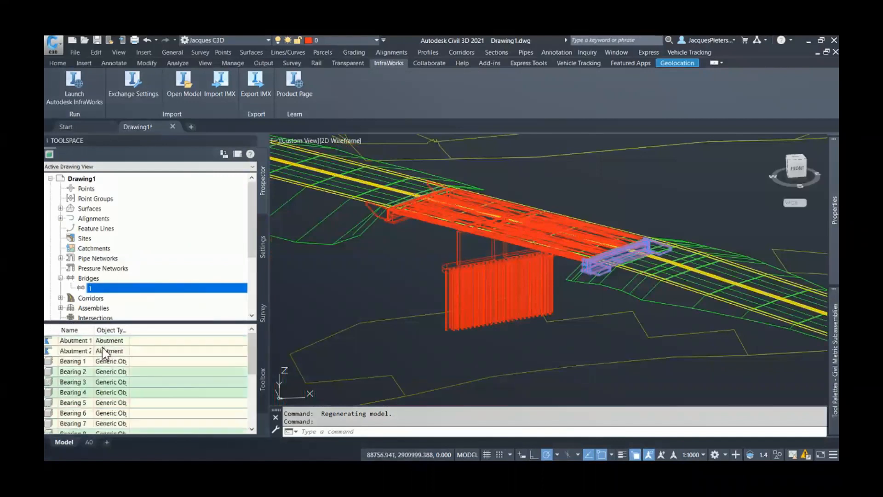
scroll(460, 222, "up", 3)
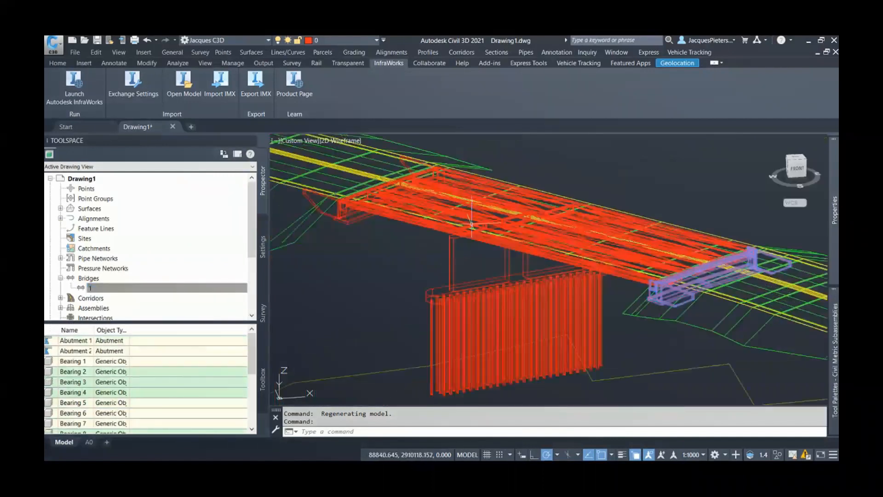
Review the bridge's listed components from the bearings down to the pier and clear the abutment selection in the drawing.
scroll(471, 224, "down", 6)
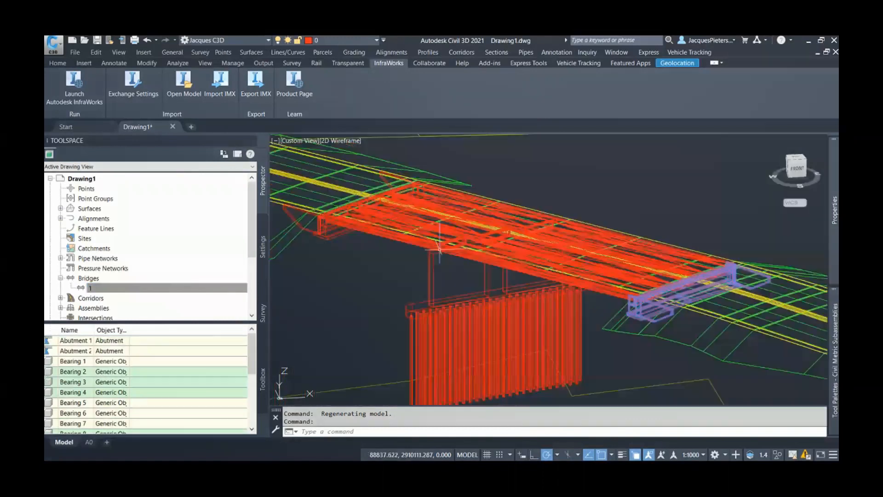
scroll(110, 362, "down", 2)
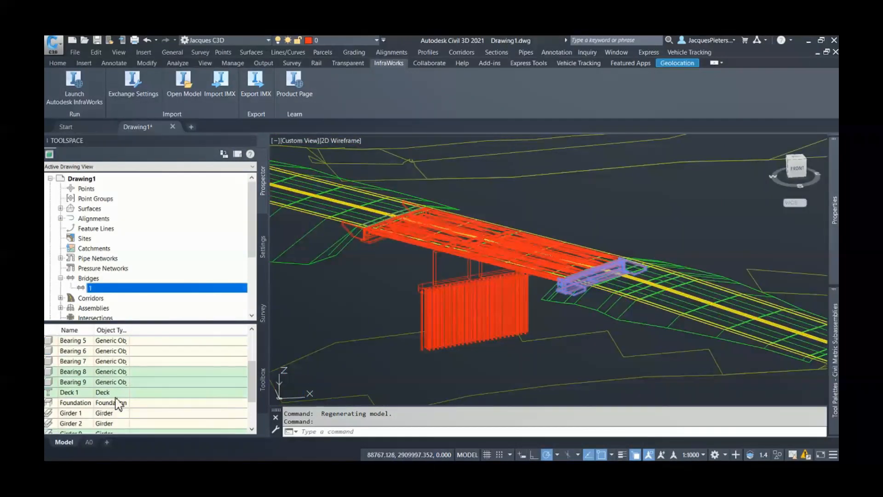
scroll(116, 401, "down", 1)
scroll(101, 404, "down", 1)
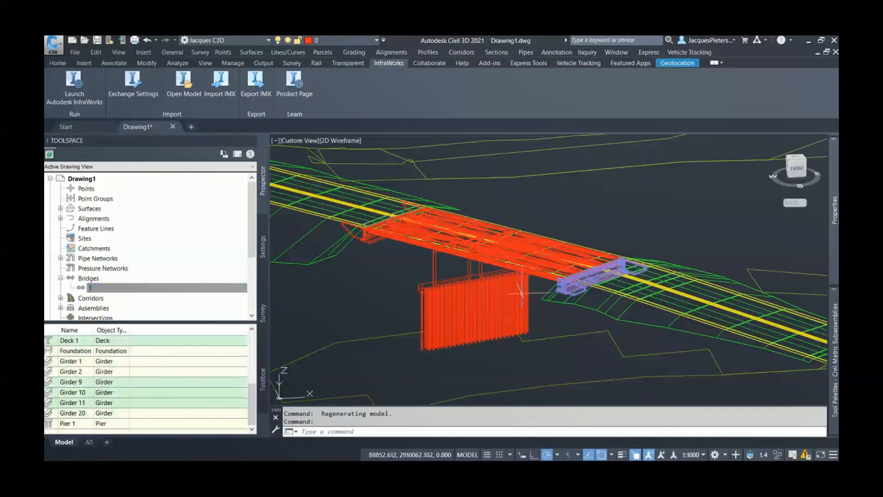
left_click(351, 321)
key("Escape")
key("Escape")
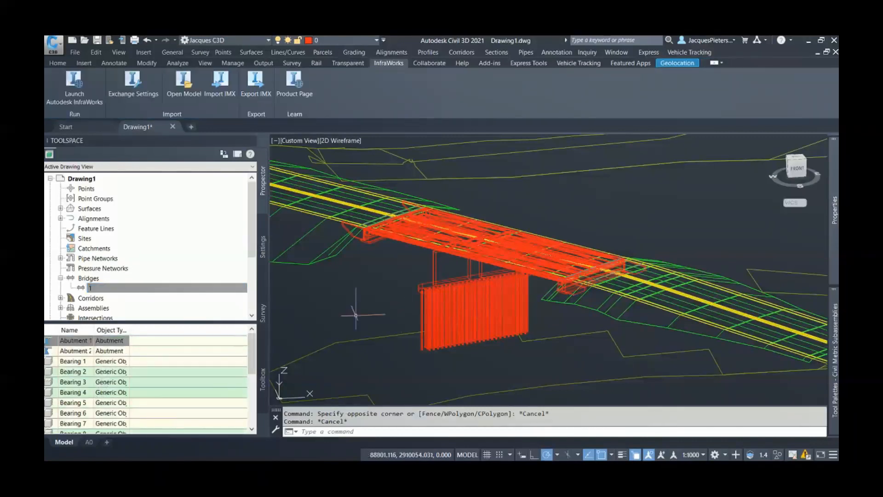
Select all components of bridge 1, from Abutment 1 through Pier 1, in the drawing.
left_click(80, 341)
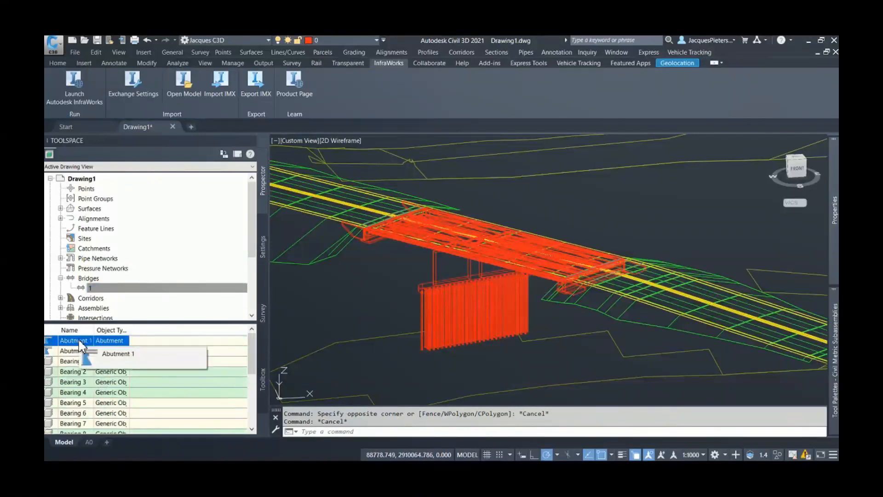
left_click_drag(251, 366, 248, 426)
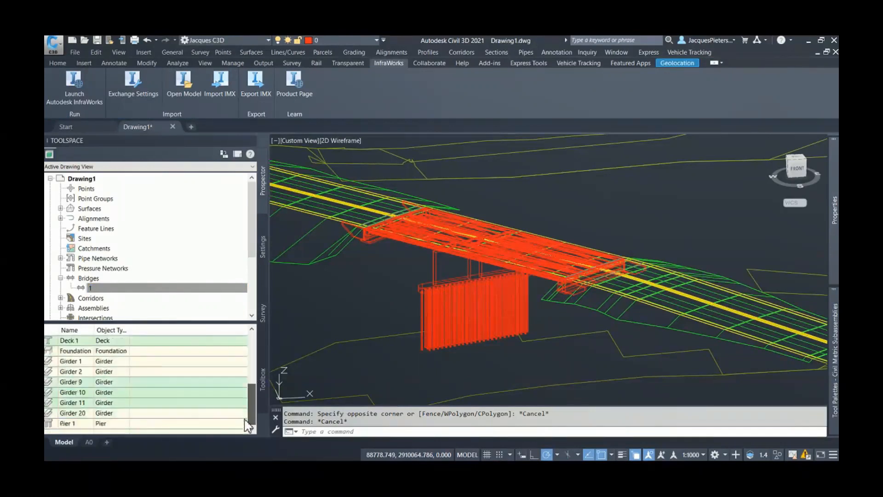
left_click(74, 427, "shift")
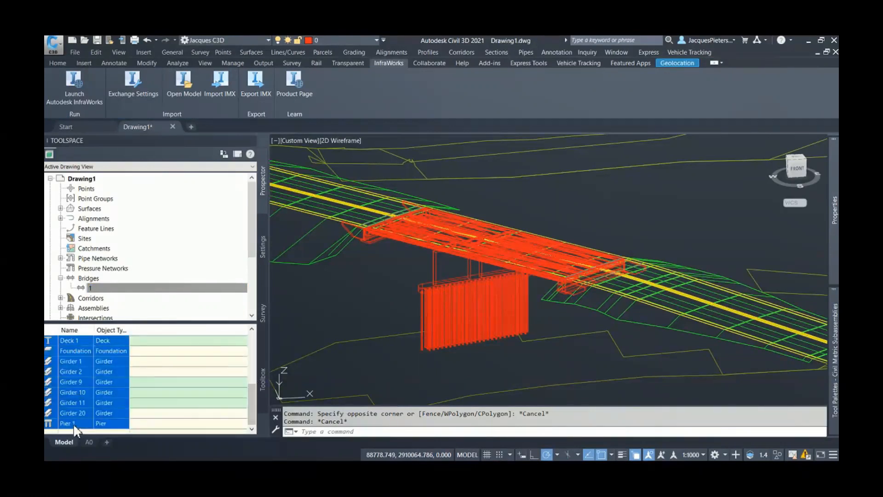
right_click(79, 380)
left_click(112, 388)
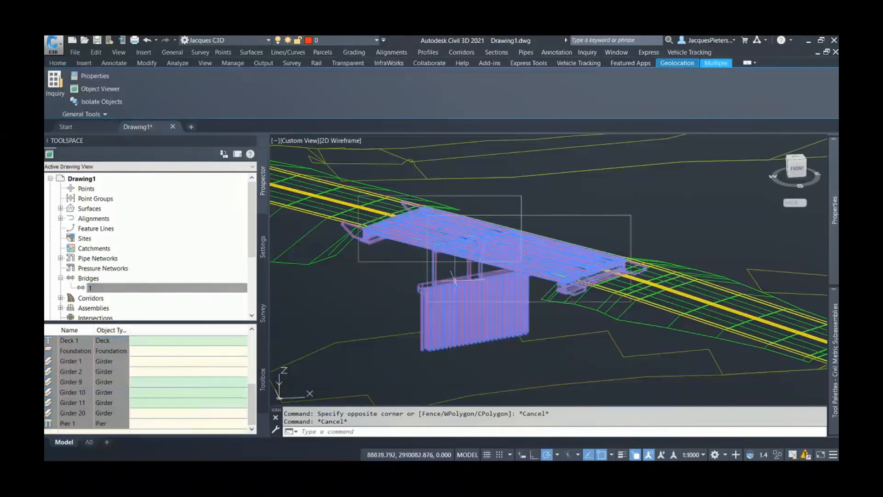
Display the drawing in Top view and clear the object selection.
left_click(282, 142)
left_click(298, 163)
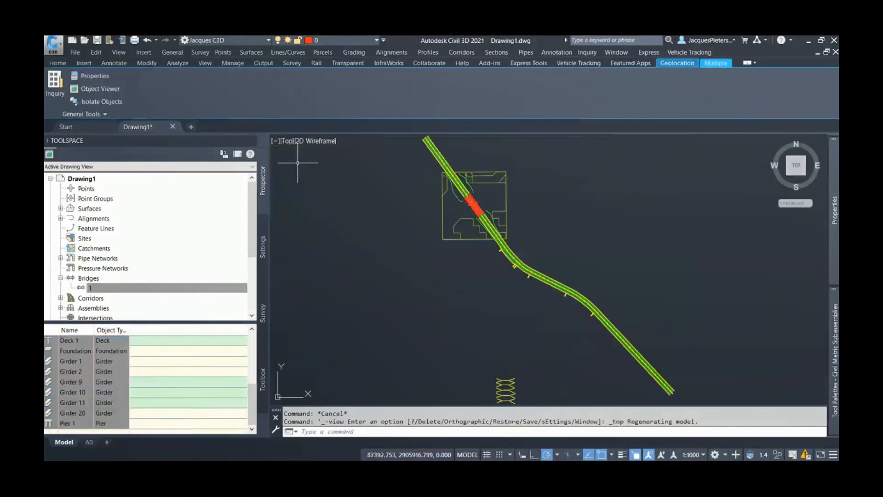
key("Escape")
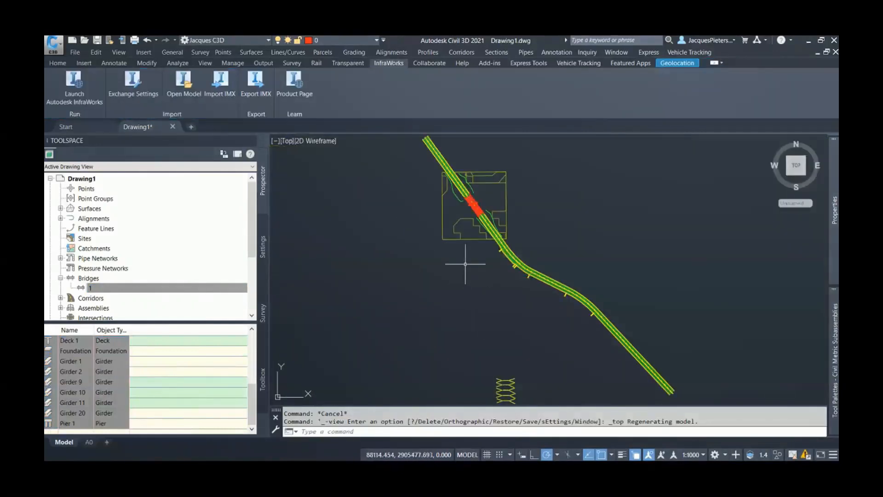
middle_click_drag(465, 263, 402, 298)
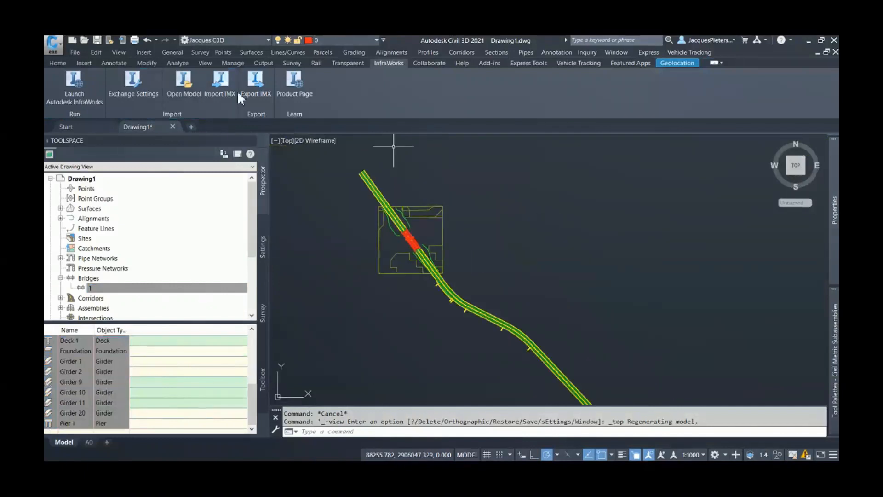
Run Create Surface Profile for alignment 250 and choose to draw its profiles in a profile view.
left_click(58, 63)
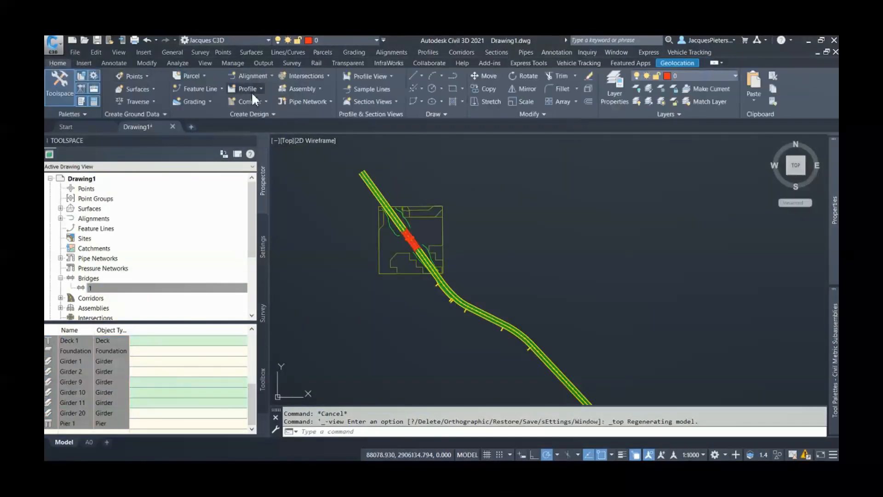
left_click(258, 88)
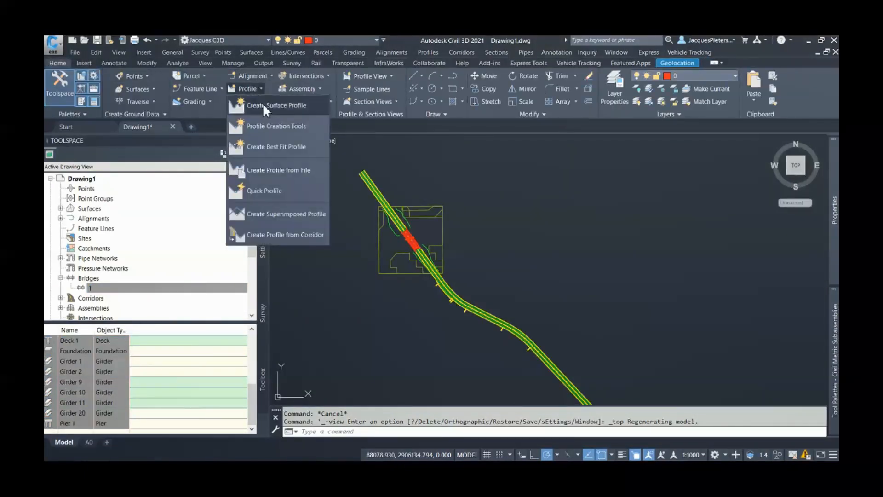
left_click(277, 107)
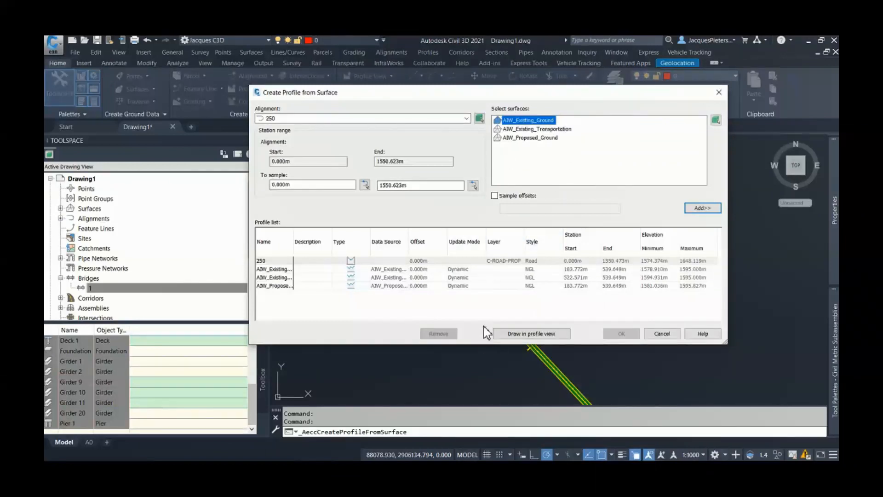
left_click_drag(495, 95, 526, 98)
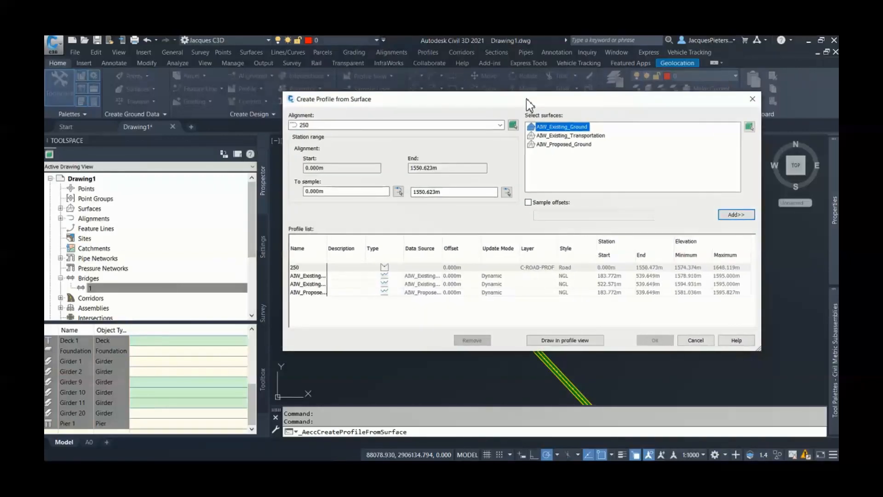
left_click(566, 340)
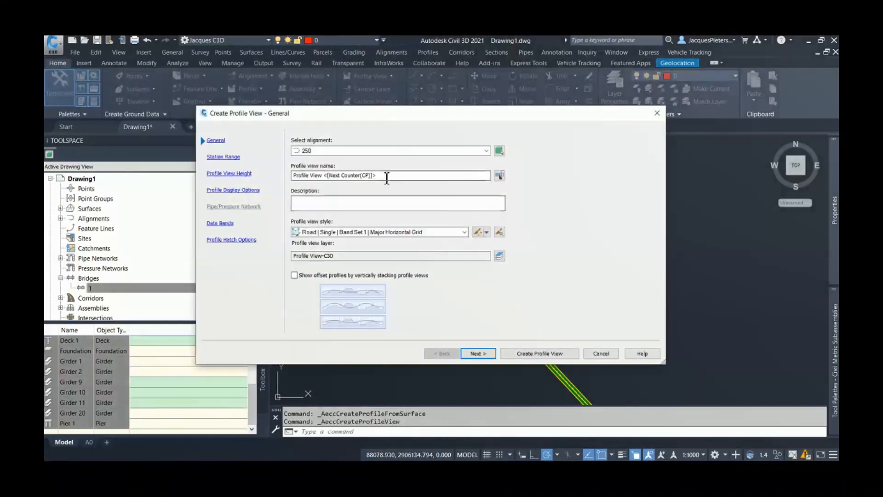
Create the profile view of alignment 250 with the default settings and place it in the empty area east of the bridge.
left_click(477, 353)
left_click(483, 356)
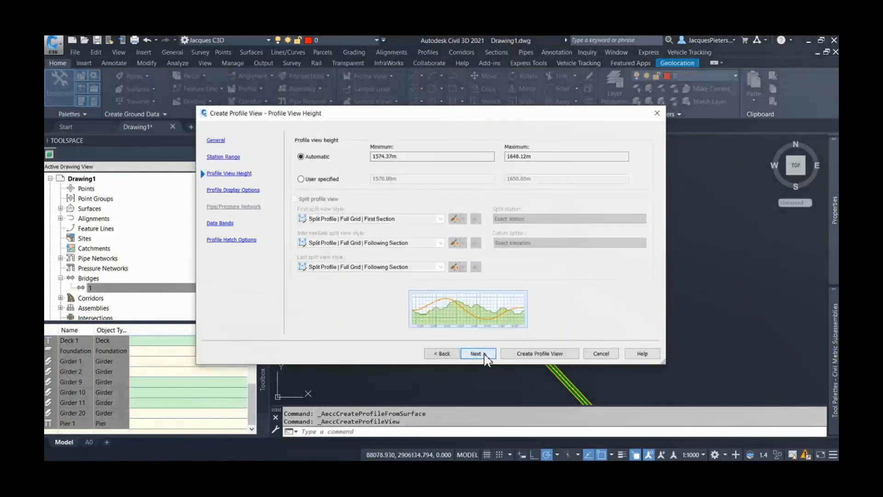
left_click(484, 355)
left_click(484, 355)
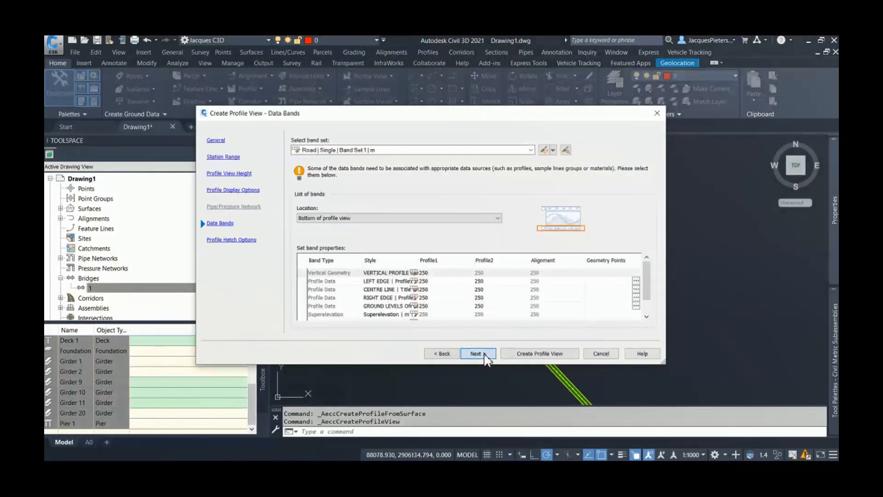
left_click(482, 355)
left_click(444, 353)
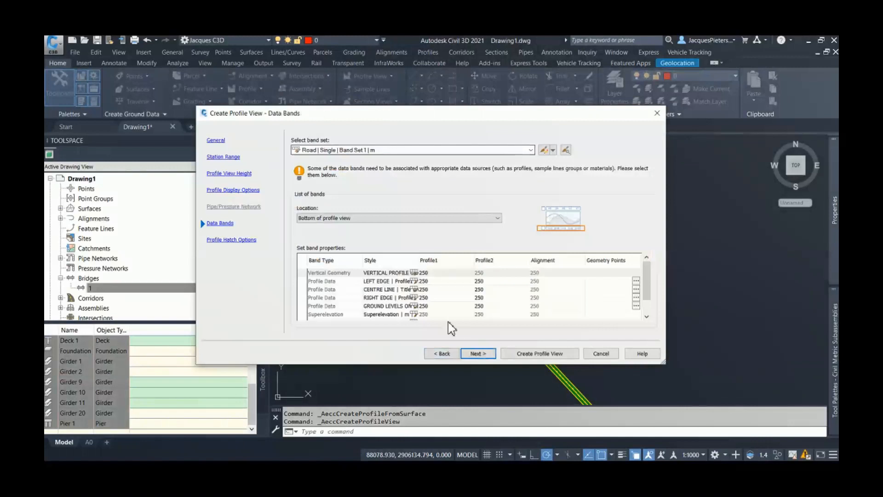
left_click(477, 354)
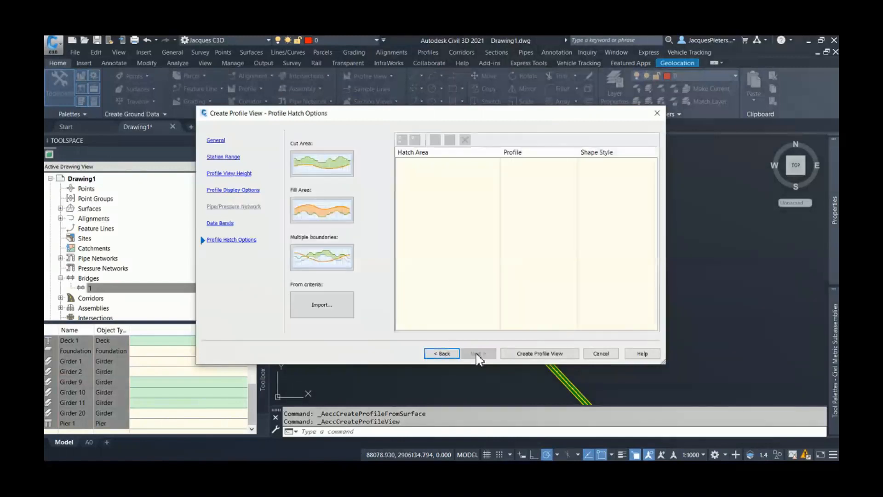
left_click(529, 353)
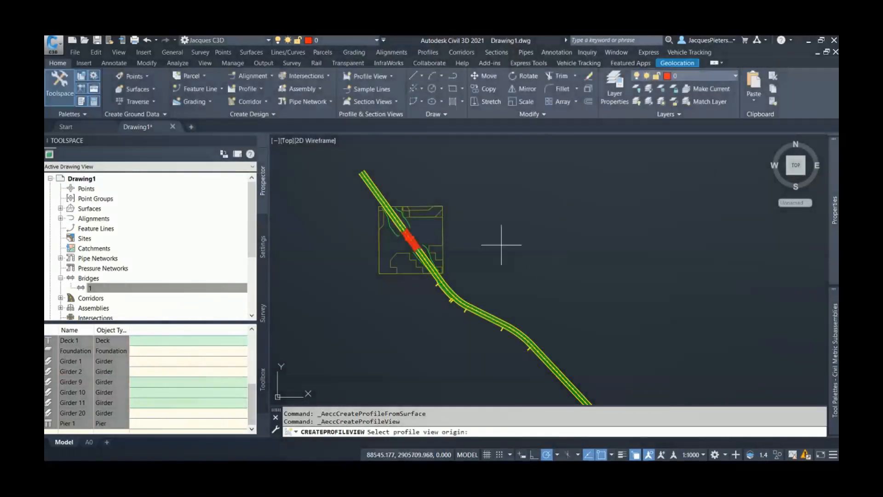
left_click(515, 212)
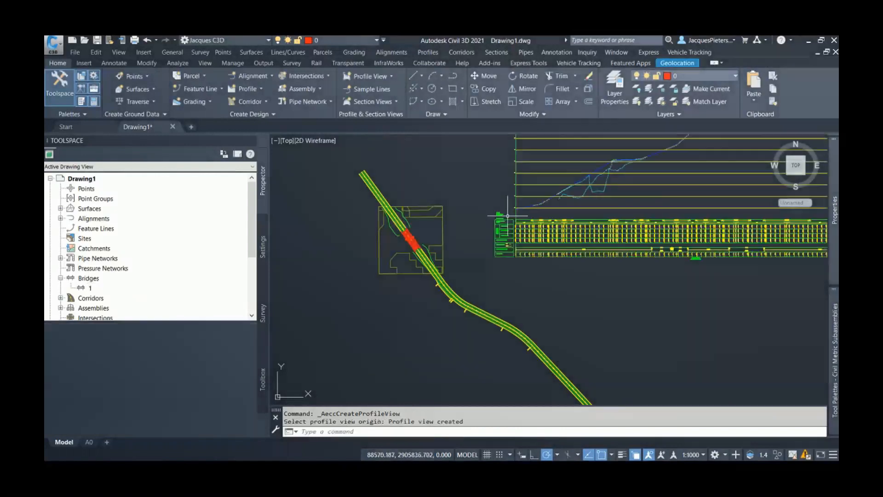
Start Project Objects To Profile View from the new profile view and try to reuse the previous selection.
mouse_move(634, 190)
middle_mouse_down()
mouse_move(513, 247)
mouse_move(541, 240)
middle_mouse_up()
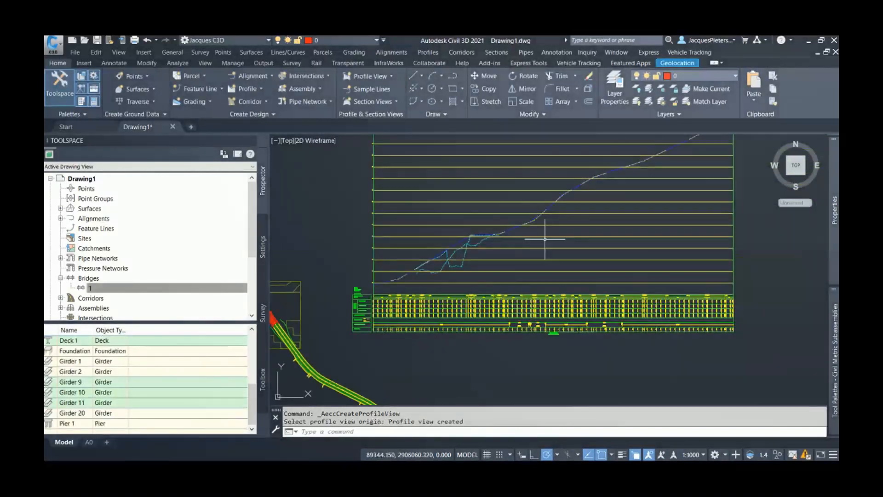
scroll(545, 239, "down", 1)
scroll(528, 240, "up", 1)
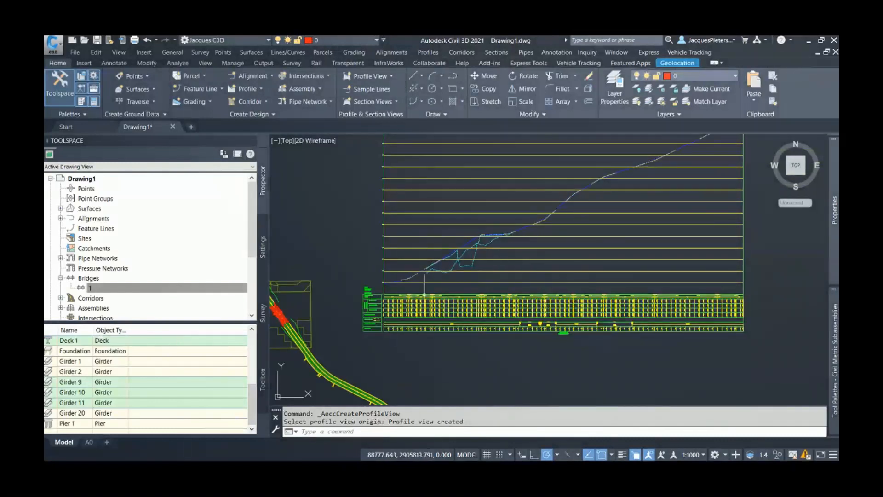
key("Escape")
left_click(384, 211)
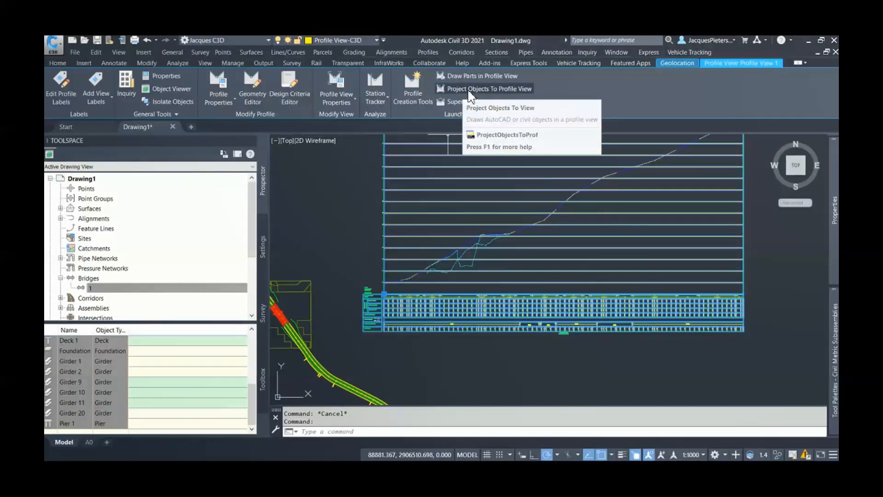
left_click(467, 89)
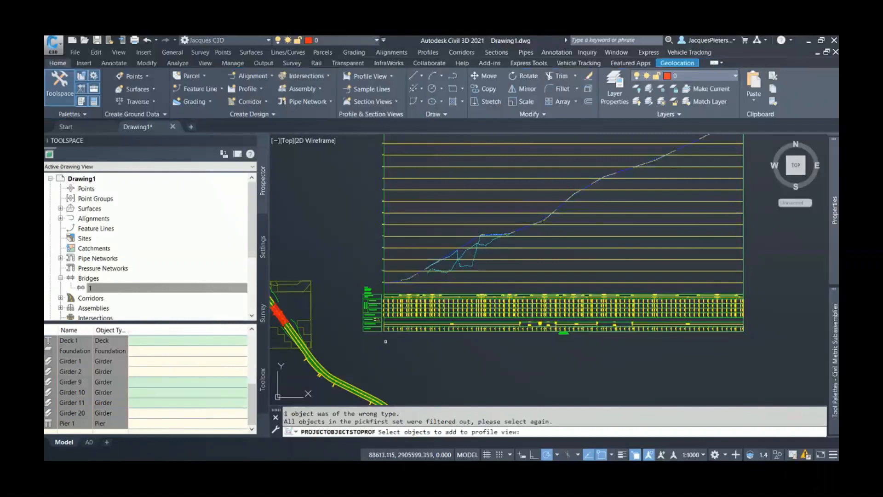
type("p")
key("Return")
Window-select the whole bridge in plan as the objects to project to the profile view.
middle_click_drag(279, 317, 333, 313)
scroll(313, 313, "up", 4)
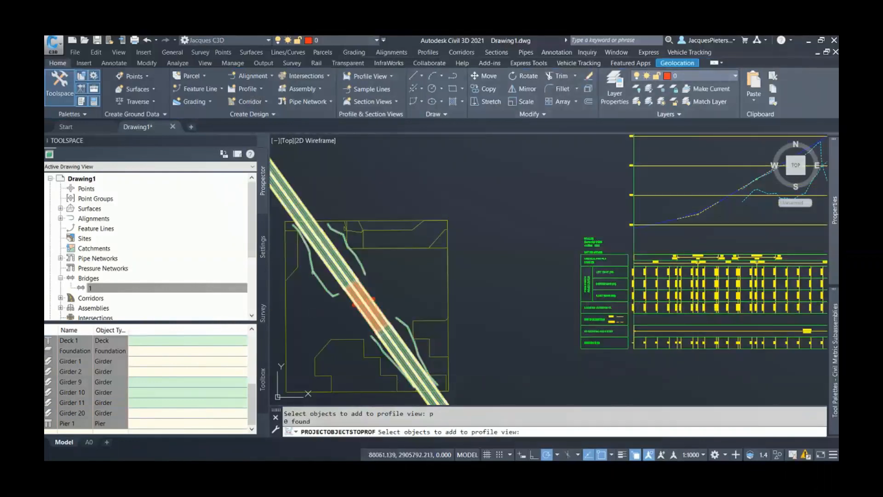
scroll(341, 309, "up", 2)
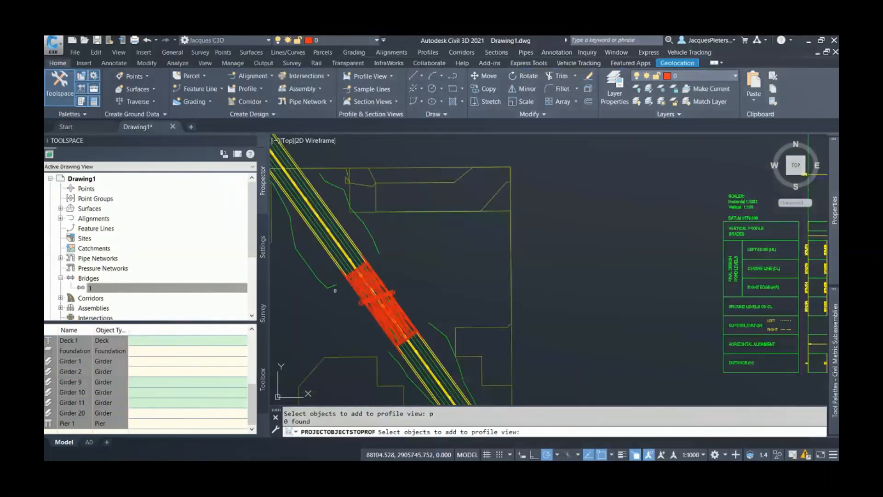
left_click(278, 224)
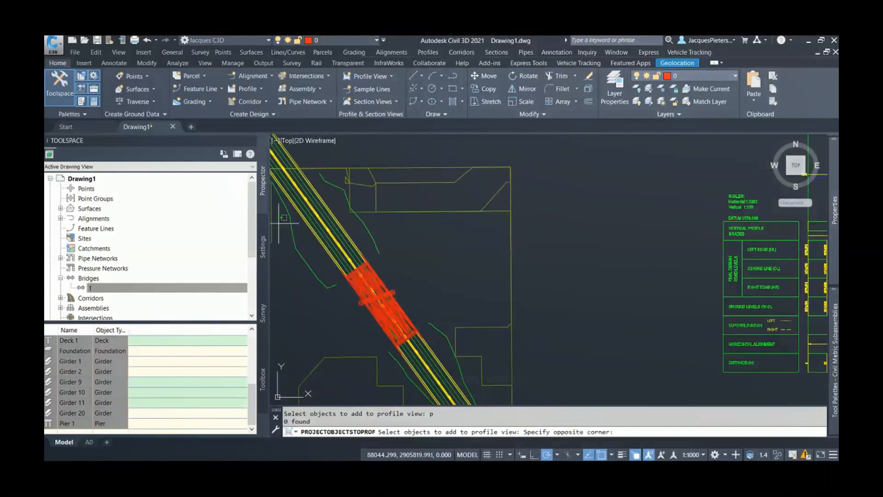
left_click(479, 388)
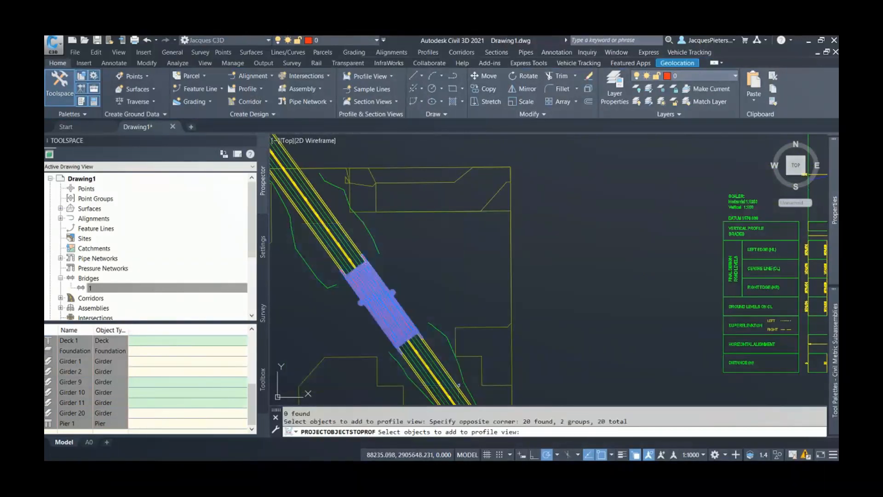
scroll(451, 248, "down", 4)
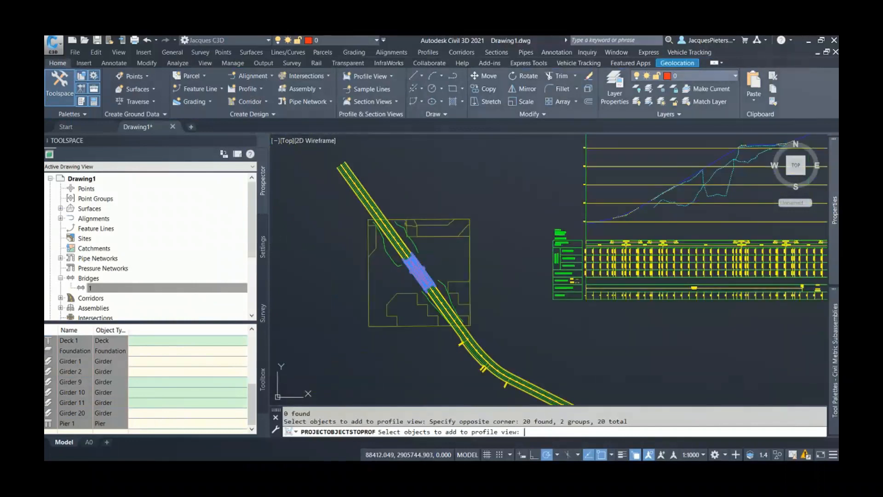
key("Return")
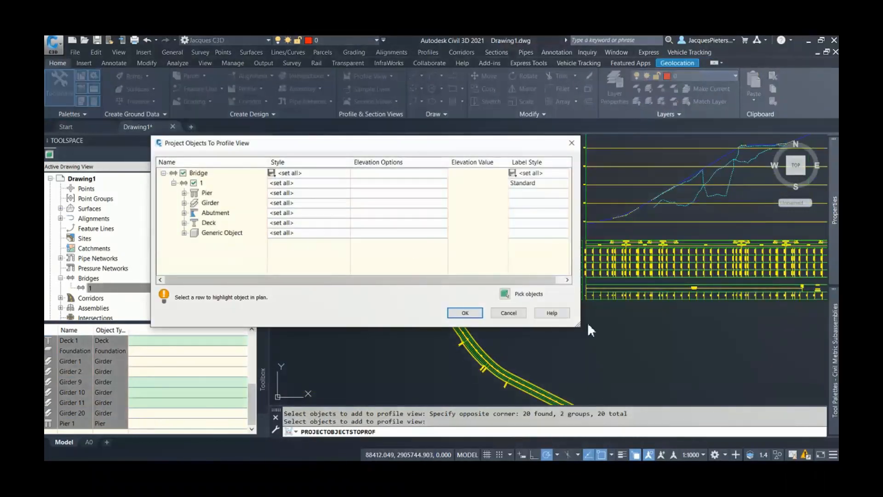
Expand the Pier and Girder groups in the projection list and check which styles are available for Foundation 1.
left_click_drag(588, 333, 715, 374)
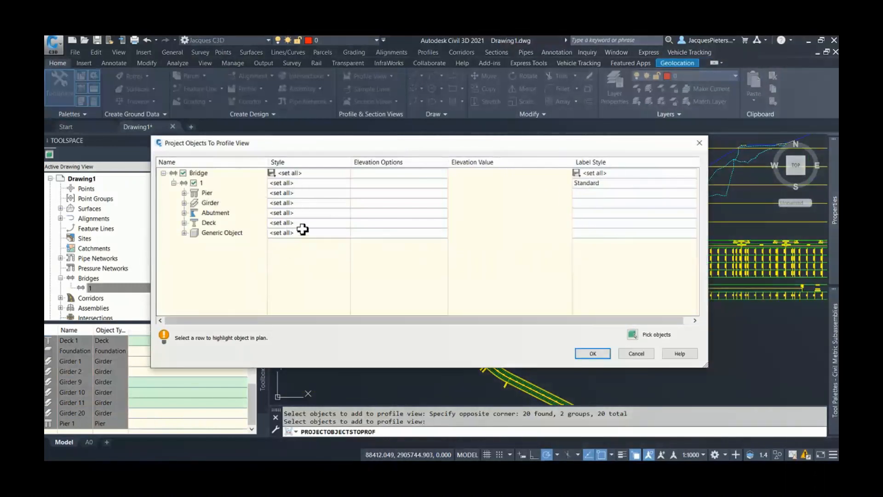
left_click(184, 193)
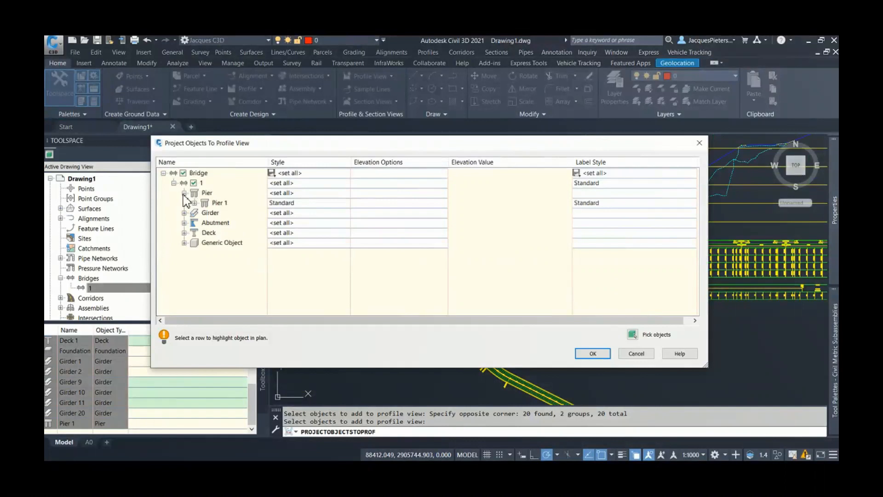
left_click(184, 212)
left_click(194, 203)
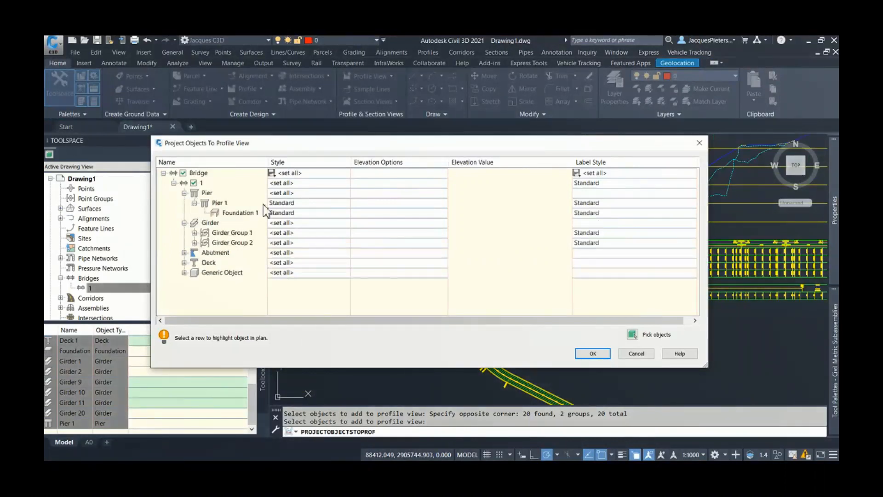
left_click(281, 213)
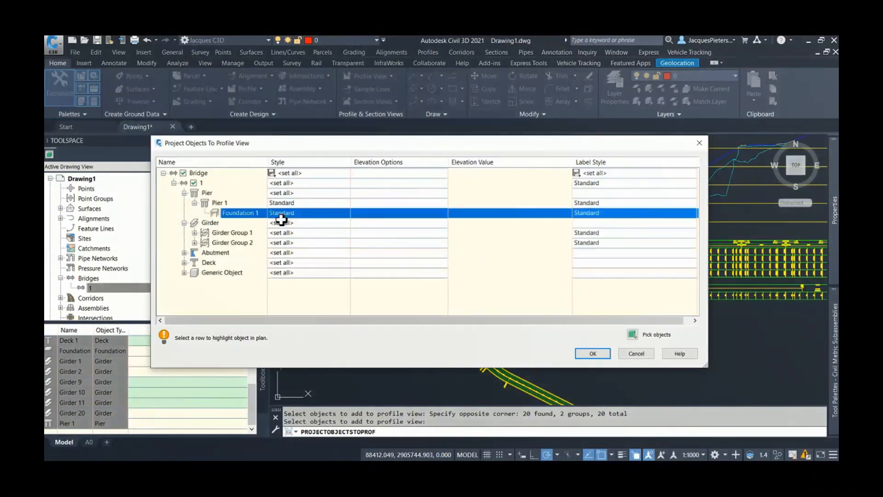
left_click(531, 189)
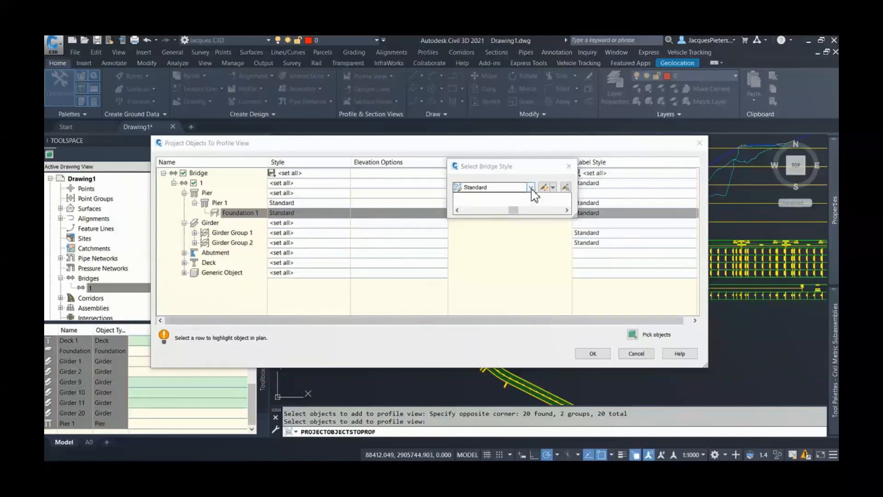
left_click(534, 189)
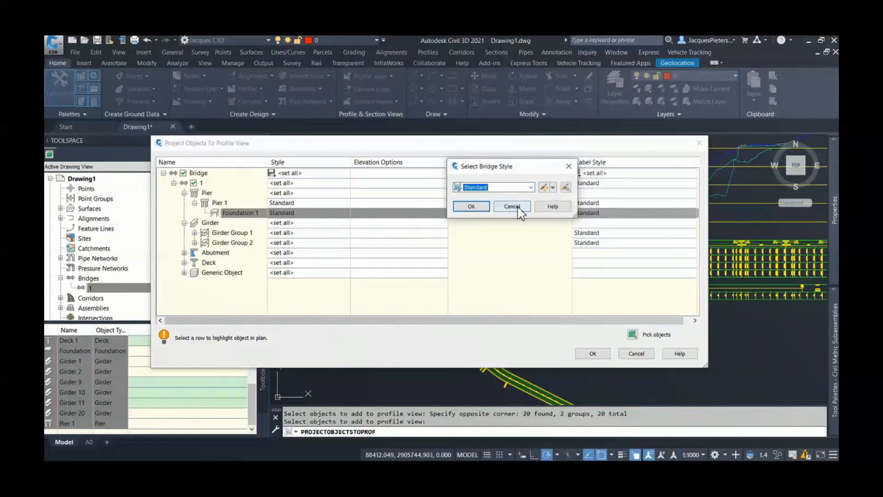
left_click(516, 205)
Project the listed bridge objects to the profile view with their current styles and inspect the projected bridge.
left_click(596, 353)
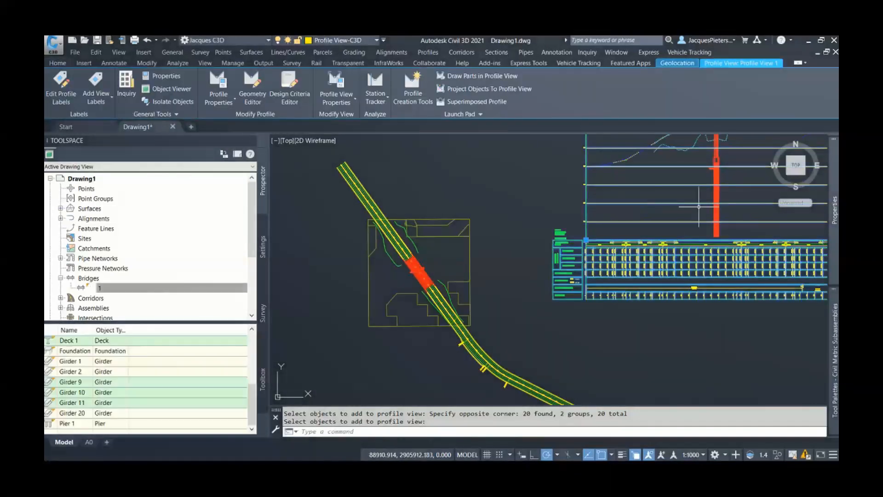
middle_click_drag(696, 201, 529, 277)
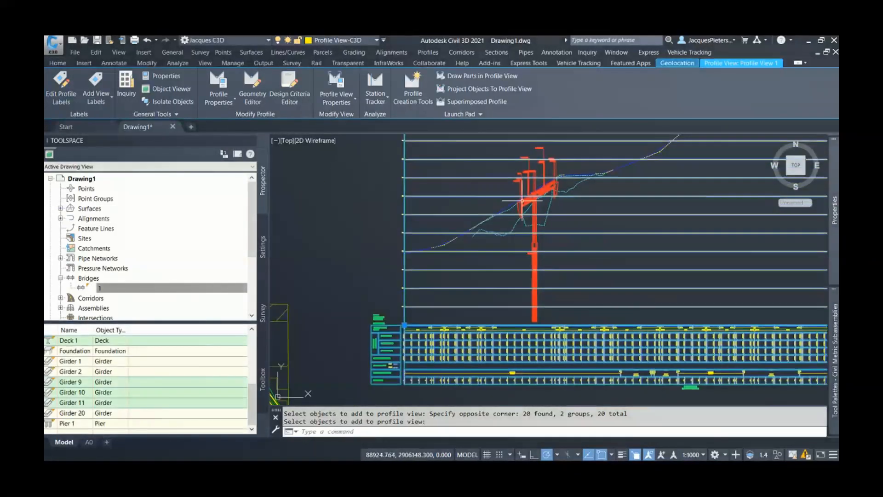
scroll(605, 239, "up", 3)
scroll(517, 253, "down", 3)
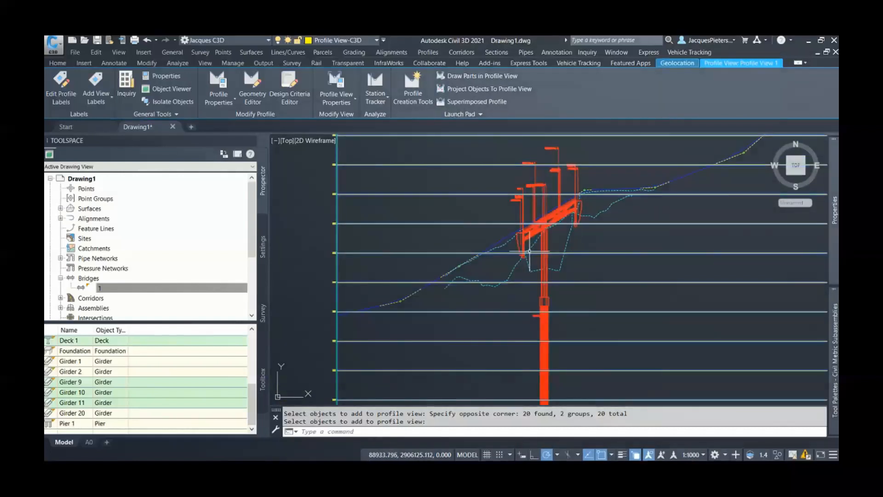
scroll(533, 251, "down", 4)
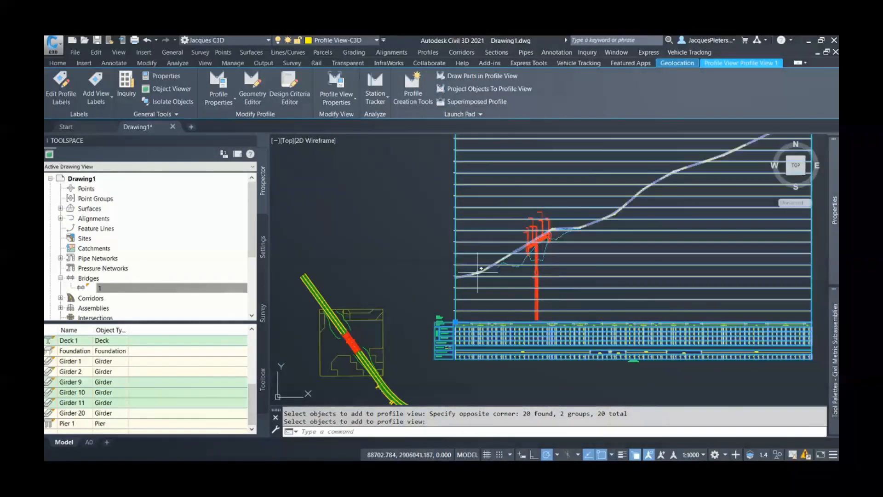
middle_click_drag(469, 278, 418, 271)
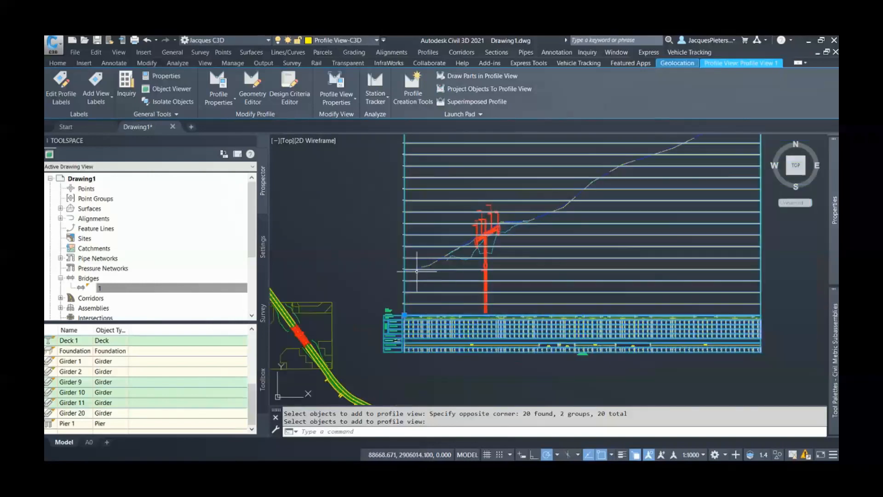
Edit the profile view's current object style so that the vertical exaggeration is 1, and apply it to the profile view.
right_click(381, 266)
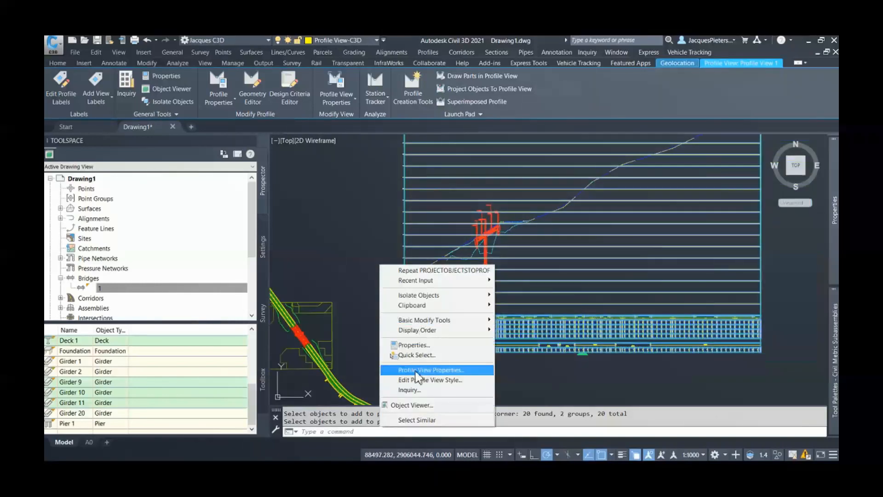
left_click(416, 372)
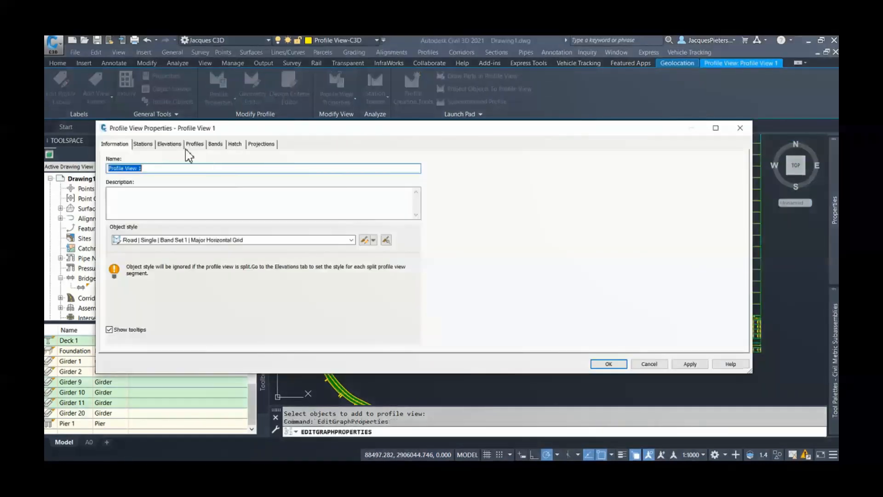
left_click(170, 145)
left_click(142, 145)
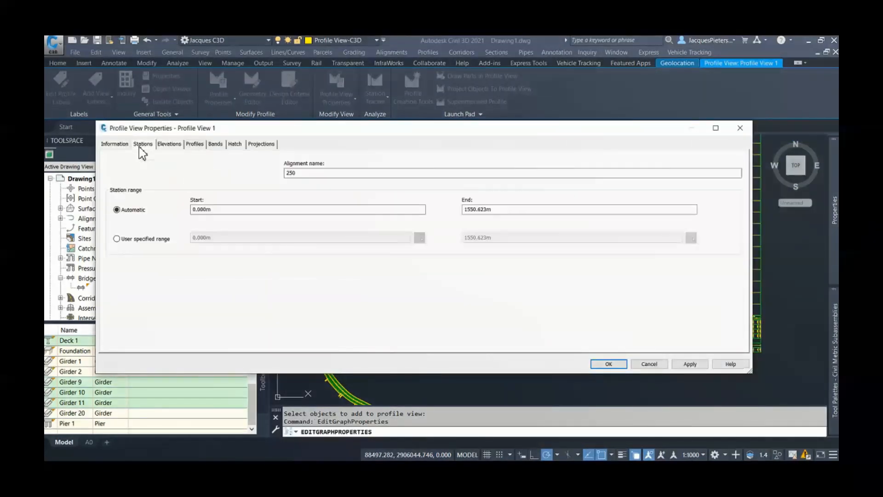
left_click(114, 143)
left_click(374, 240)
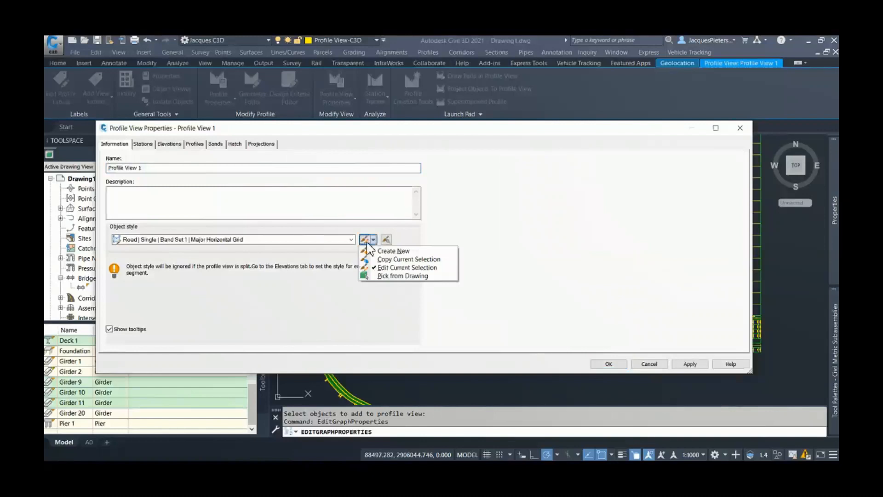
left_click(395, 268)
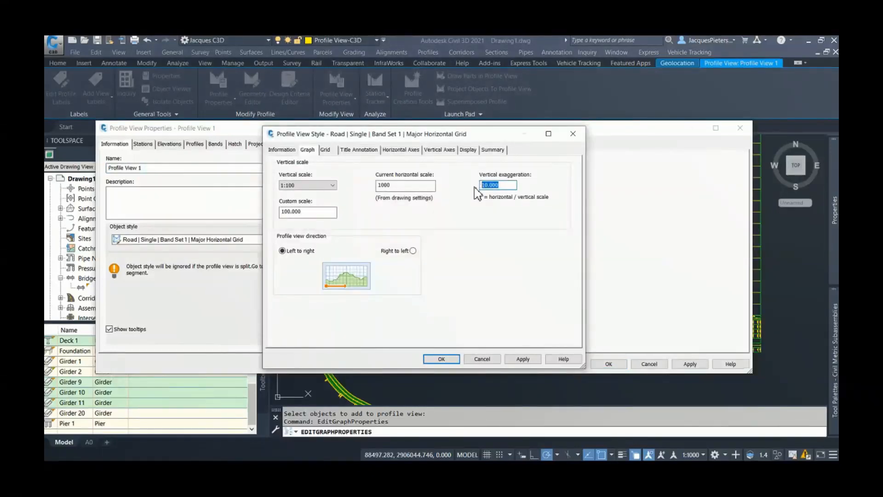
type("1")
left_click(524, 360)
left_click(449, 361)
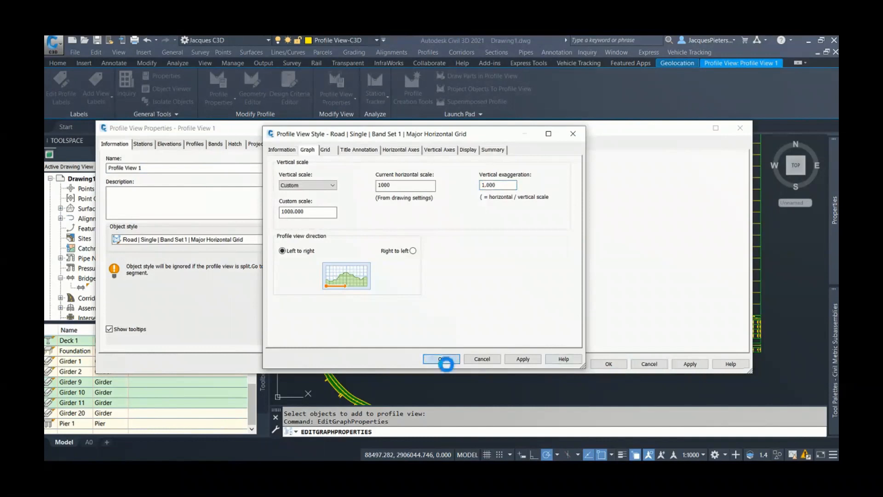
left_click(614, 366)
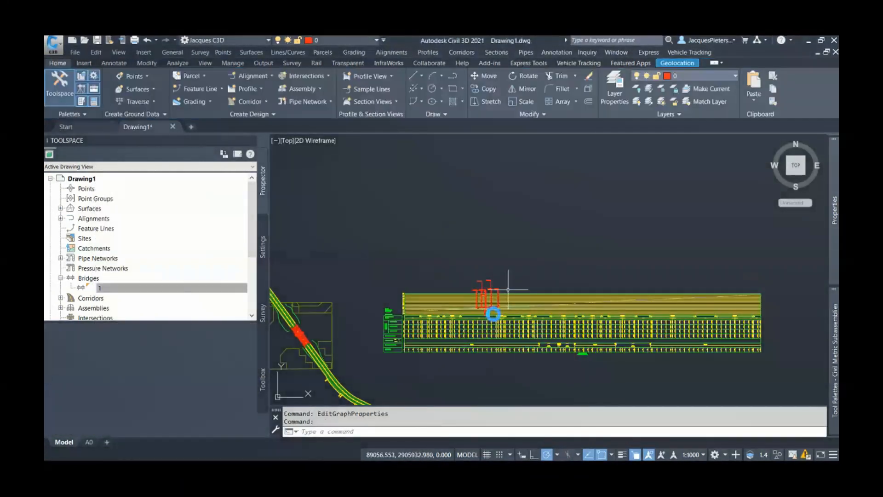
Examine the projected girders, abutments and pier against the road and ground profiles in the profile view.
scroll(483, 313, "up", 4)
scroll(478, 308, "up", 5)
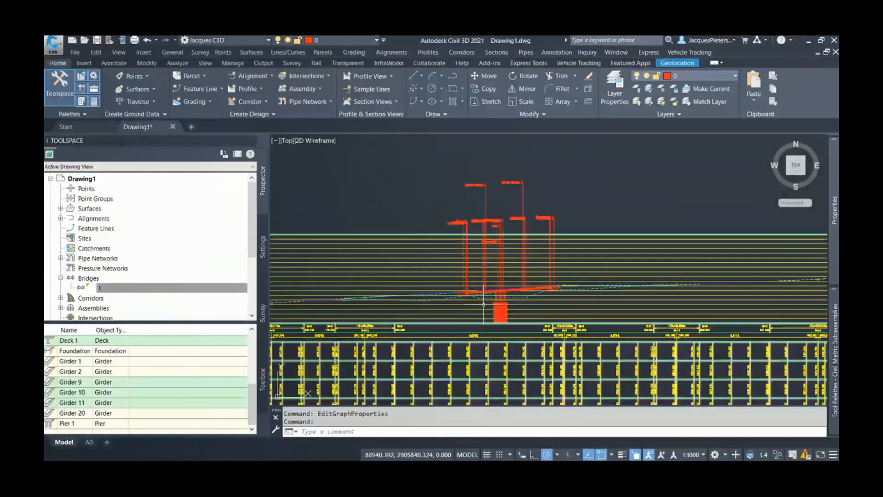
scroll(633, 248, "up", 4)
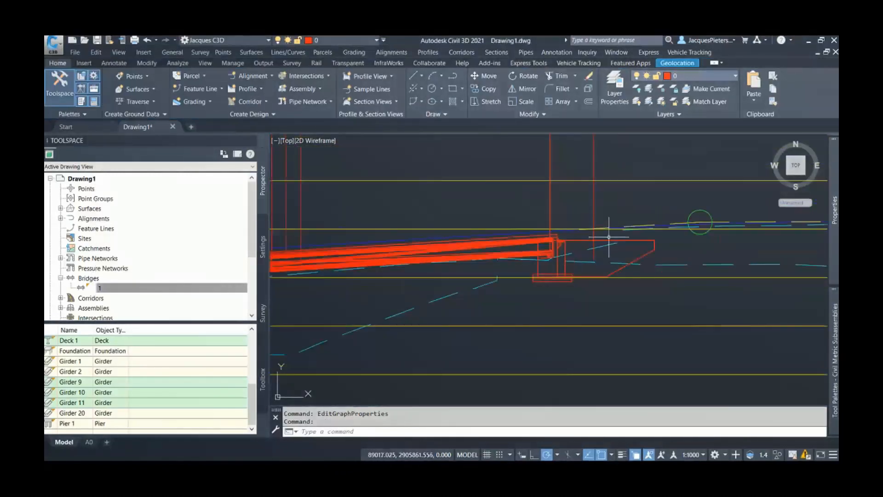
scroll(611, 244, "down", 3)
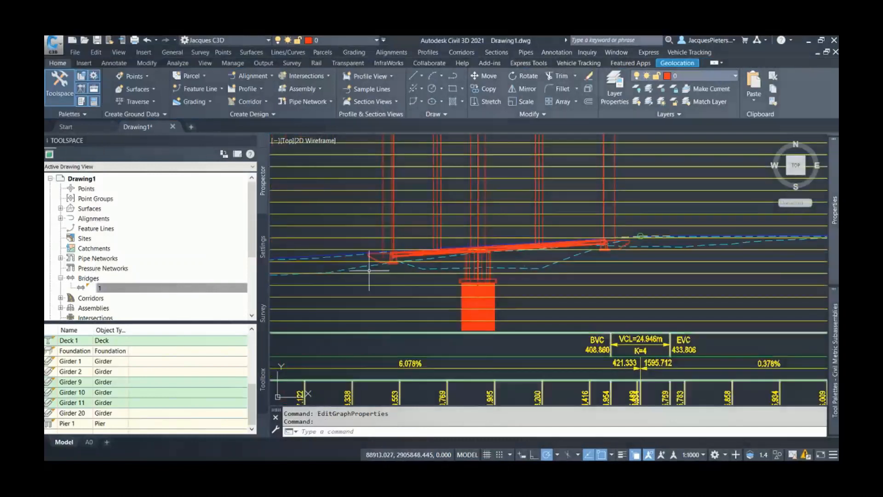
scroll(394, 270, "up", 4)
middle_click_drag(556, 256, 497, 275)
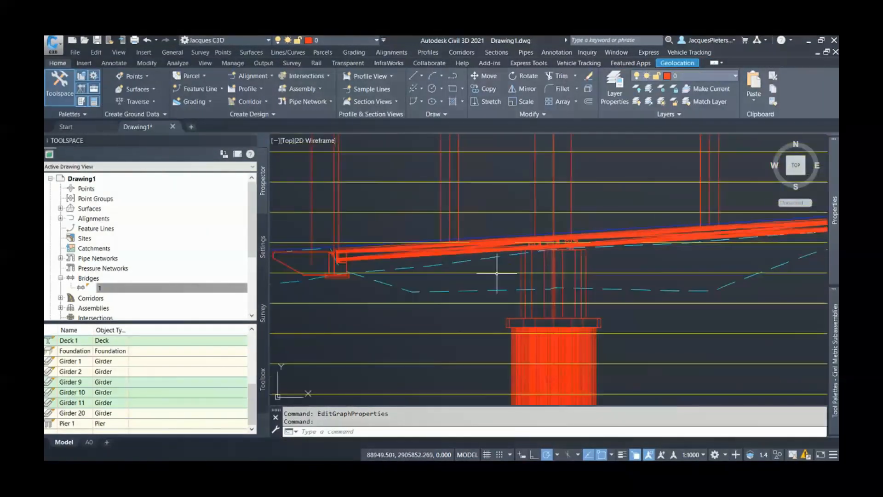
scroll(495, 275, "down", 2)
scroll(371, 271, "up", 4)
middle_click_drag(405, 232, 432, 331)
scroll(432, 330, "down", 8)
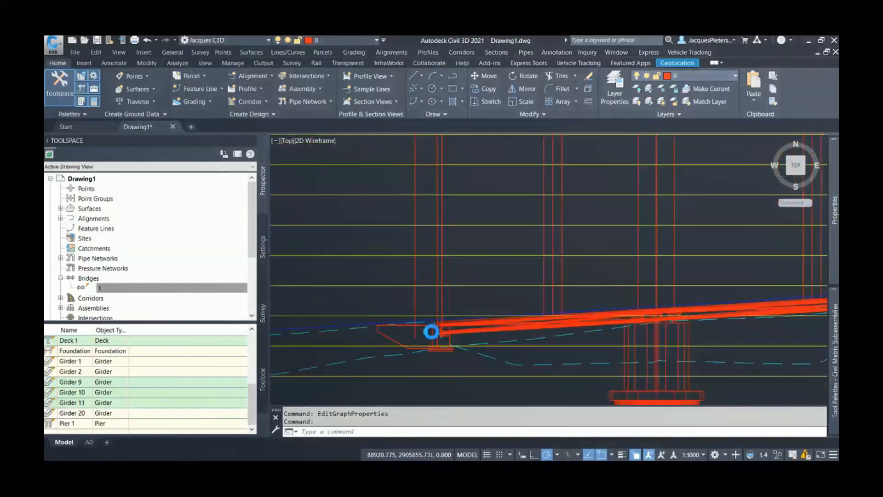
Select the Abutment 1 label above the projected bridge to inspect it, and clear the selection.
scroll(422, 228, "up", 5)
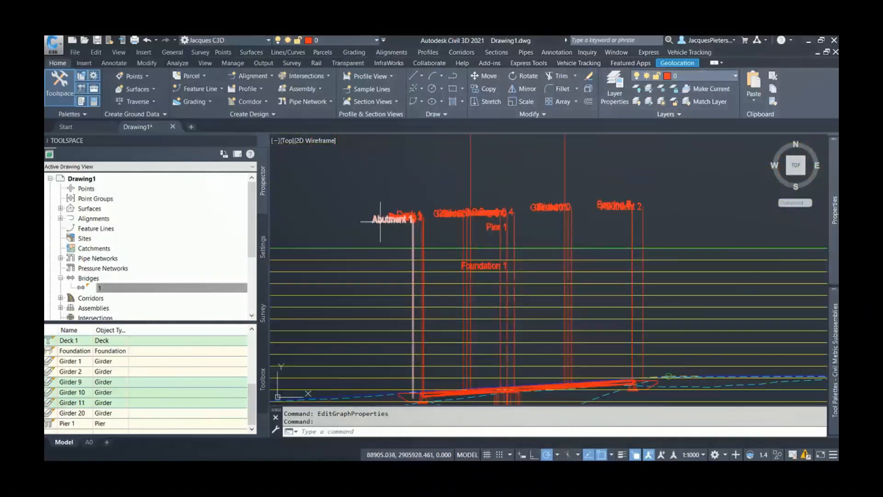
left_click(380, 220)
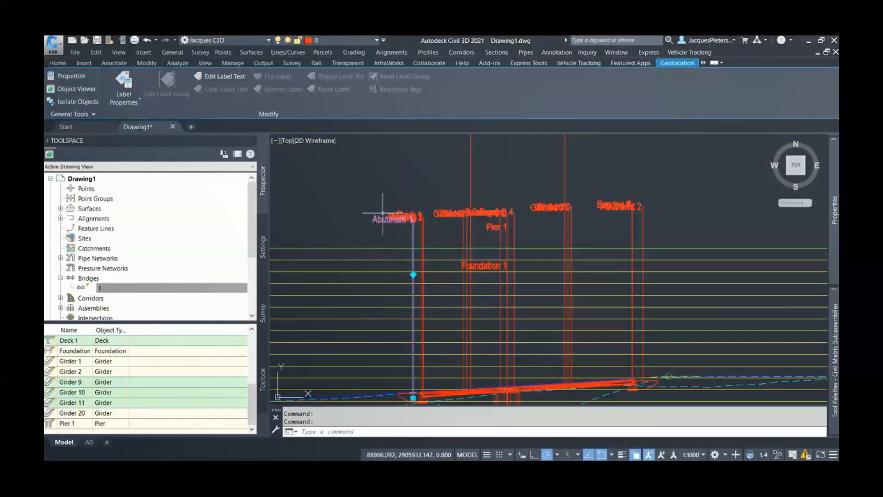
scroll(464, 349, "up", 5)
scroll(463, 350, "down", 6)
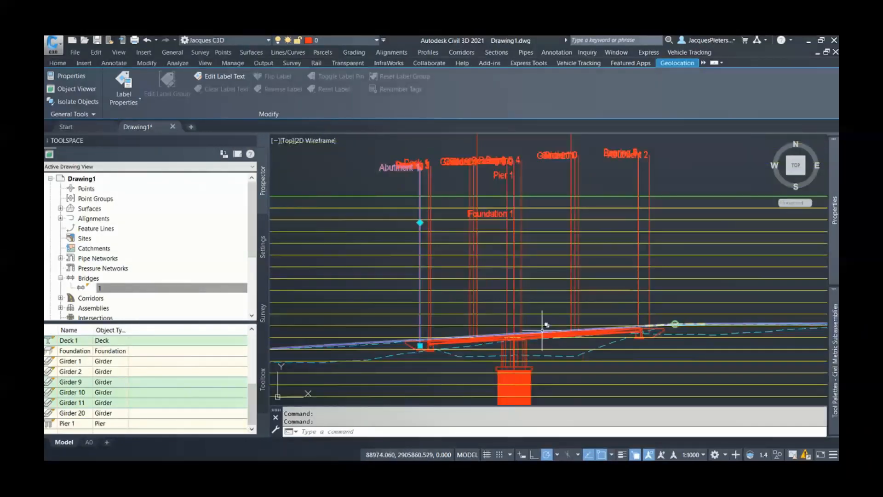
key("Escape")
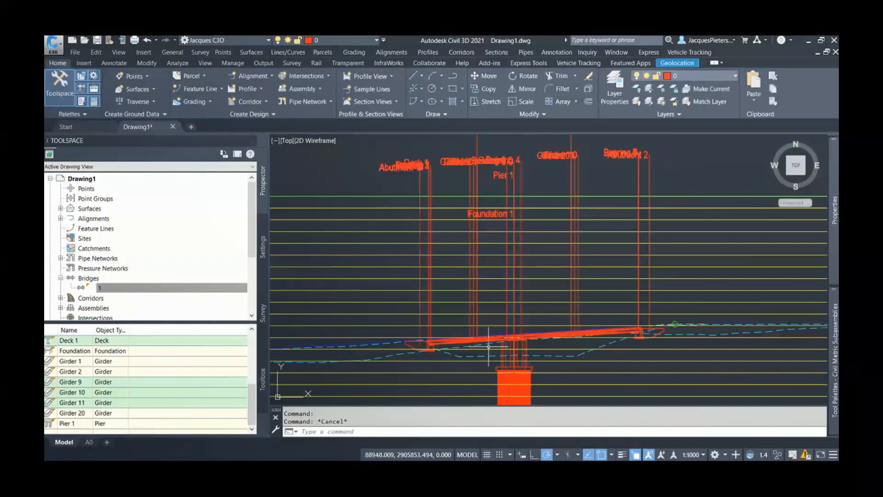
Examine the pier foundation's depth in the profile view along with the data bands beneath the bridge.
middle_click_drag(496, 329, 471, 301)
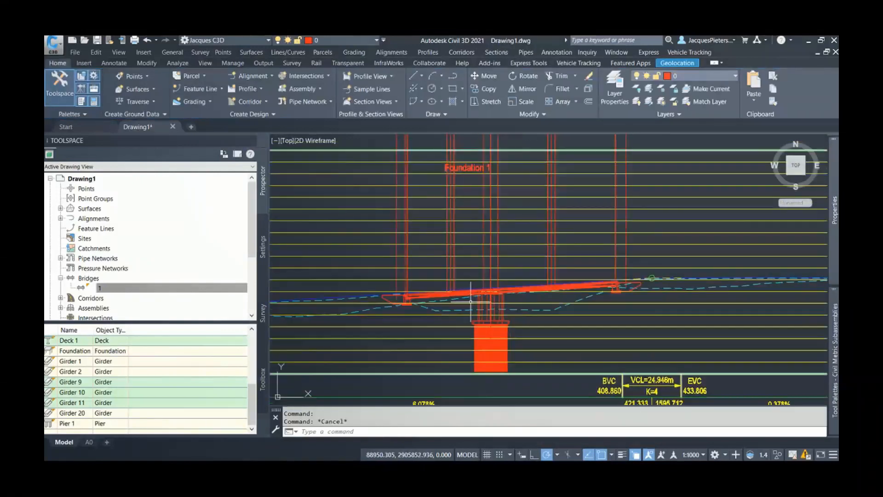
scroll(471, 301, "down", 2)
scroll(465, 302, "up", 2)
scroll(465, 302, "down", 6)
middle_click_drag(464, 349, 474, 280)
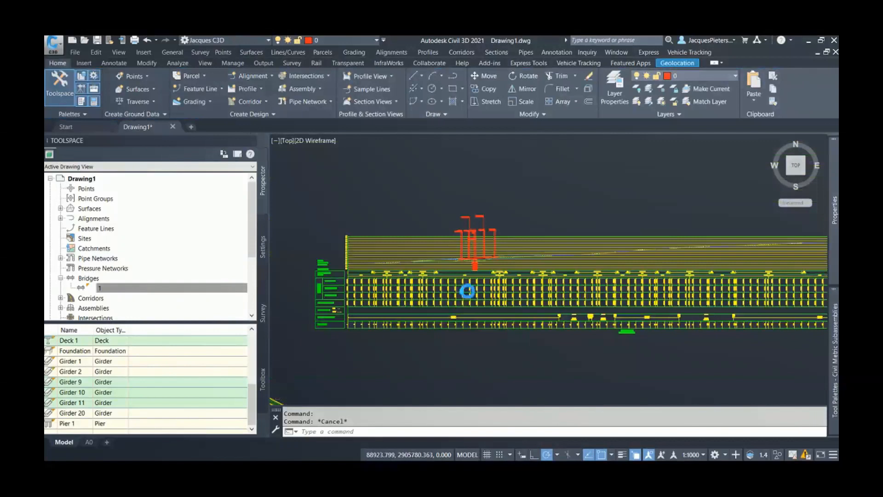
scroll(467, 290, "up", 4)
scroll(462, 285, "down", 2)
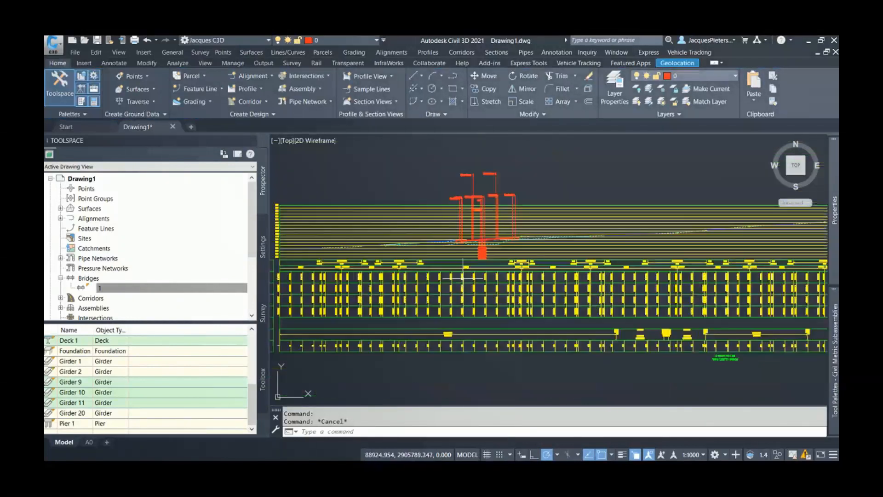
scroll(470, 324, "down", 2)
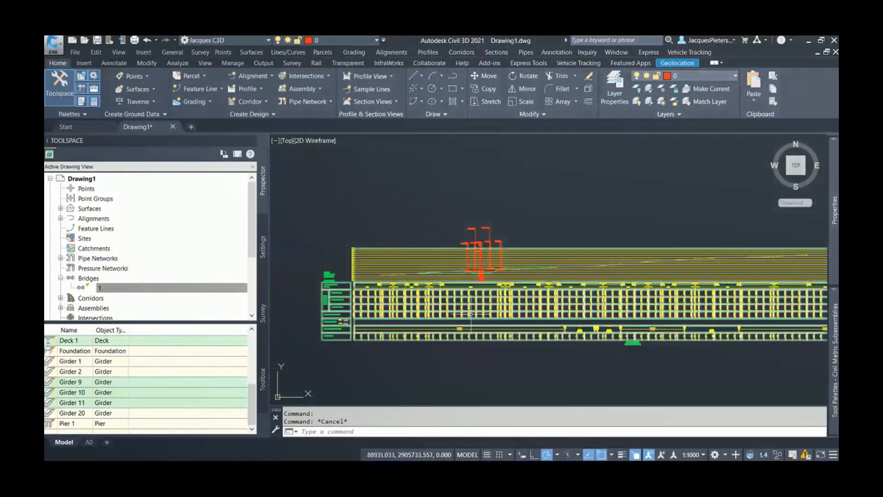
scroll(460, 262, "up", 5)
scroll(461, 261, "up", 4)
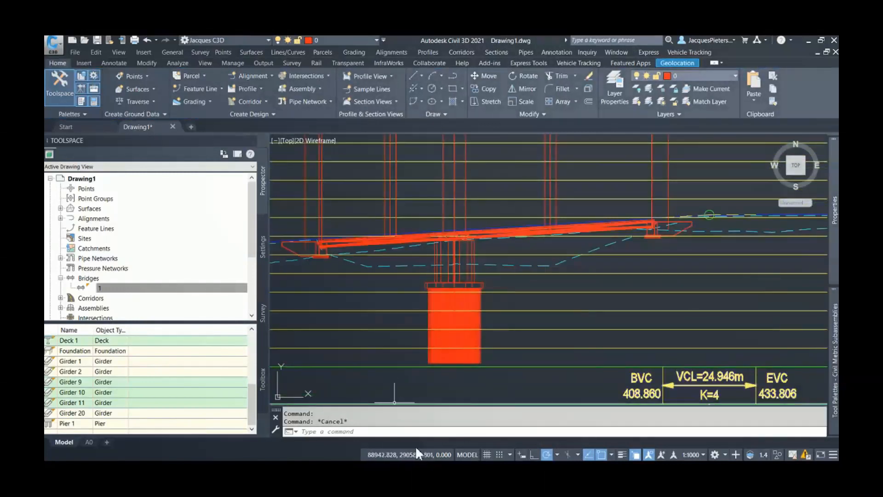
Switch to InfraWorks and change the bridge's pier from the Enhanced Standard Pier to the Hammerhead Pier component.
left_click(416, 469)
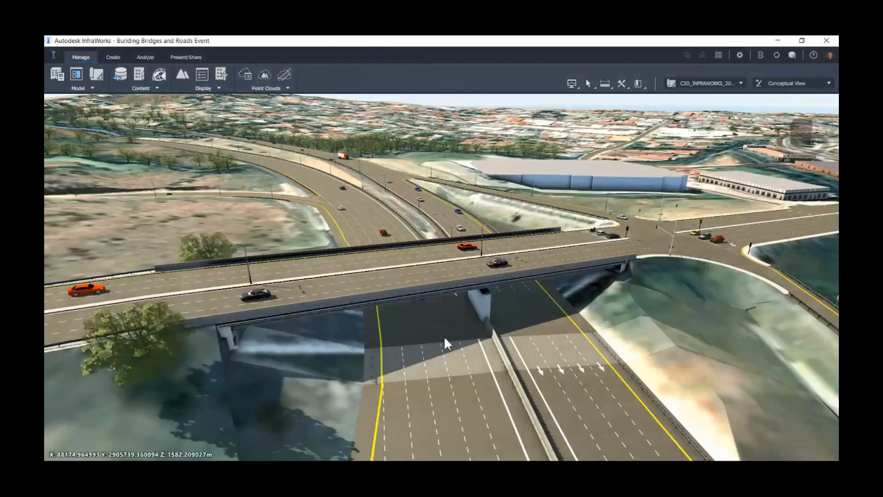
left_click(482, 300)
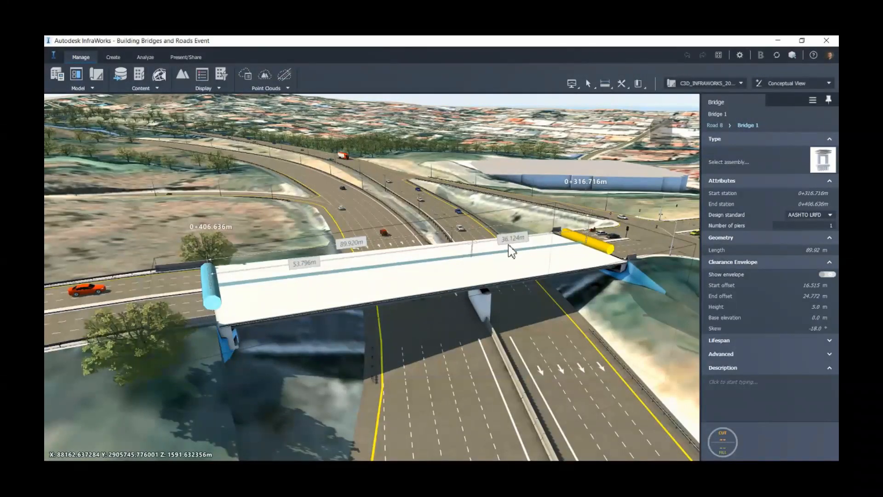
left_click(483, 307)
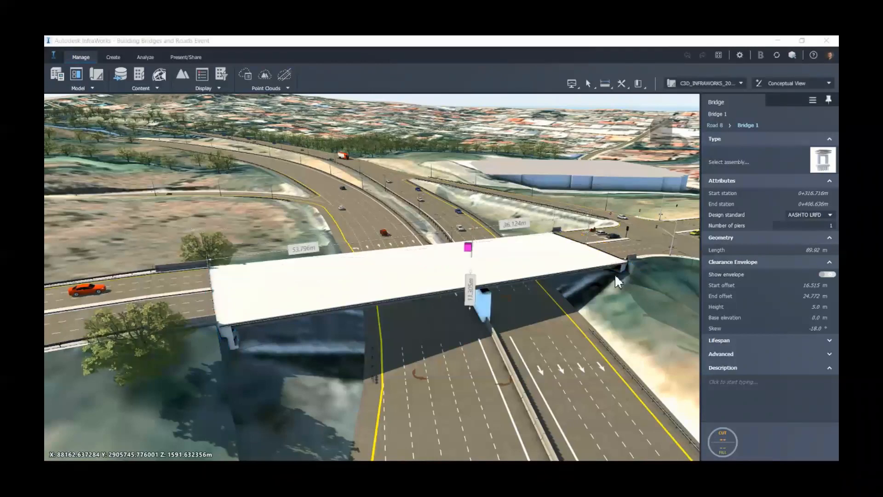
scroll(510, 291, "up", 1)
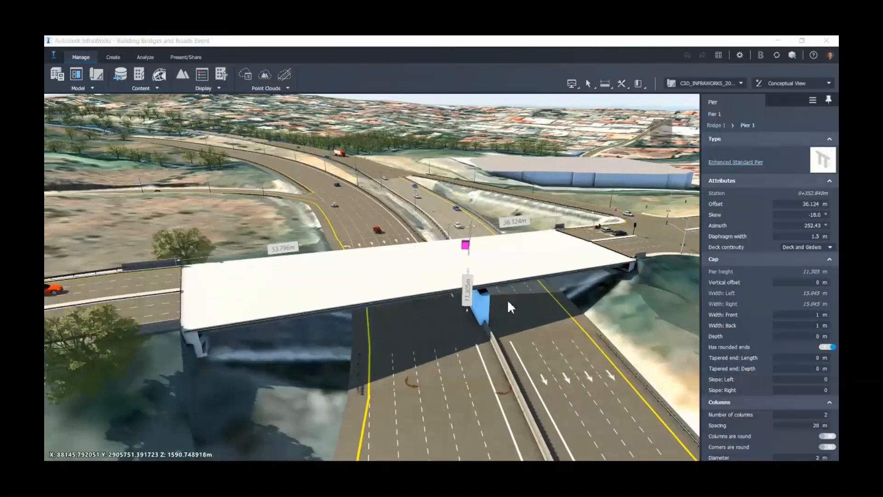
scroll(507, 299, "up", 1)
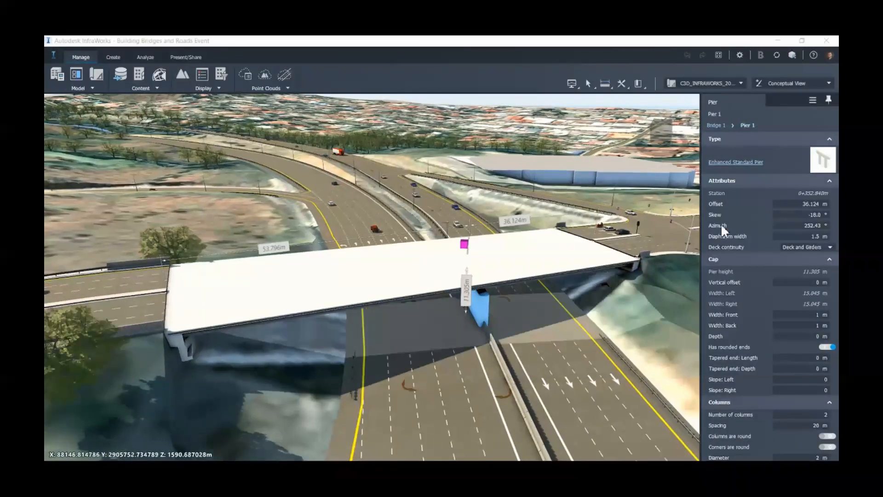
left_click(740, 163)
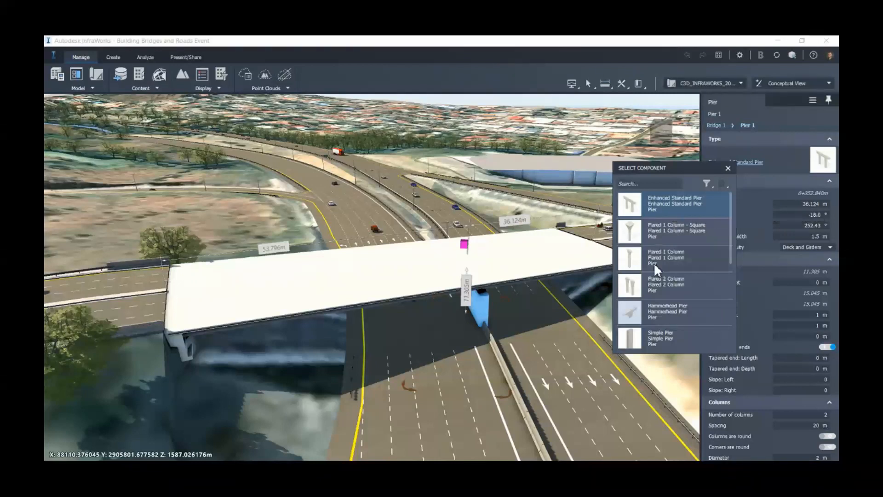
left_click(662, 315)
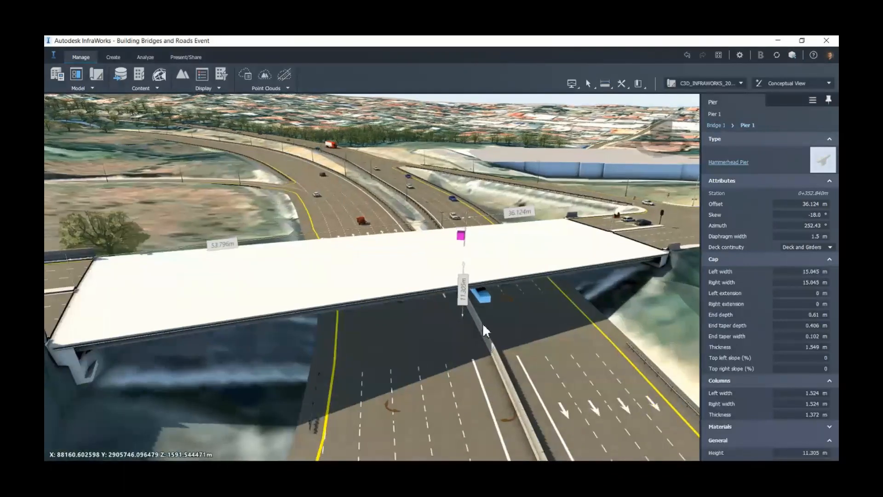
Publish the modified bridge's civil structures again as an update of the existing file, keeping the backup proposal enabled.
middle_click_drag(482, 323, 465, 200, "shift")
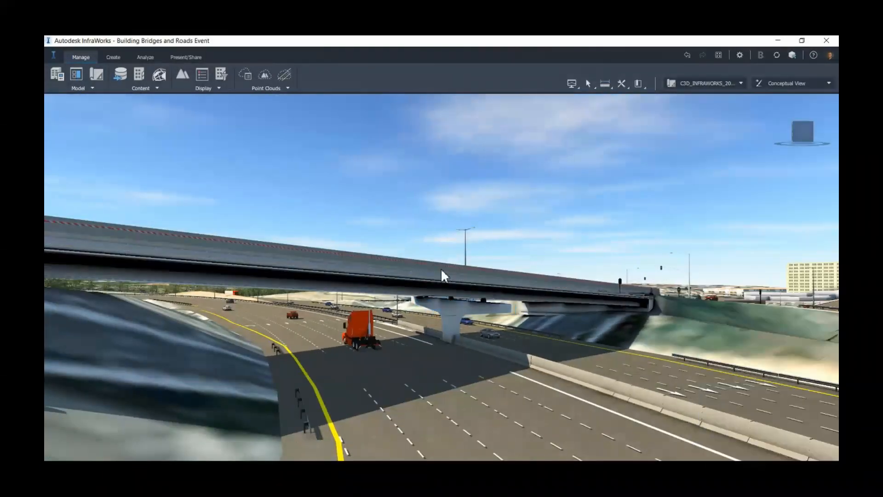
left_click(440, 293)
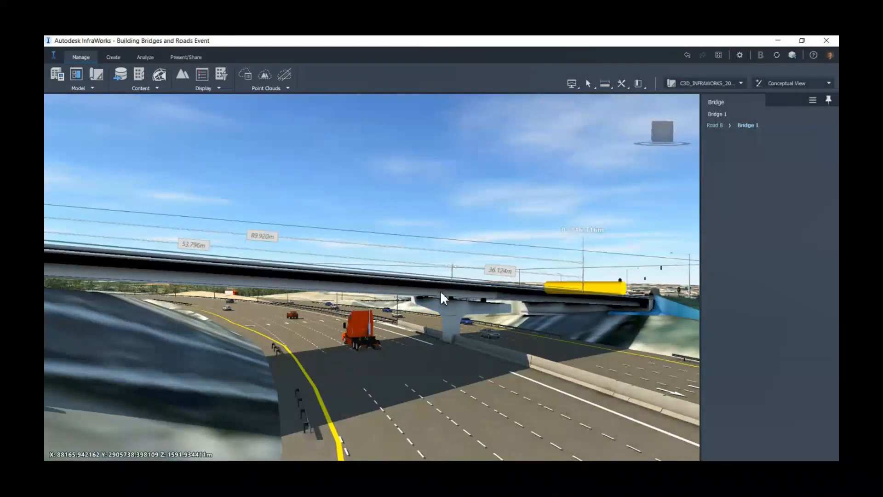
right_click(434, 299)
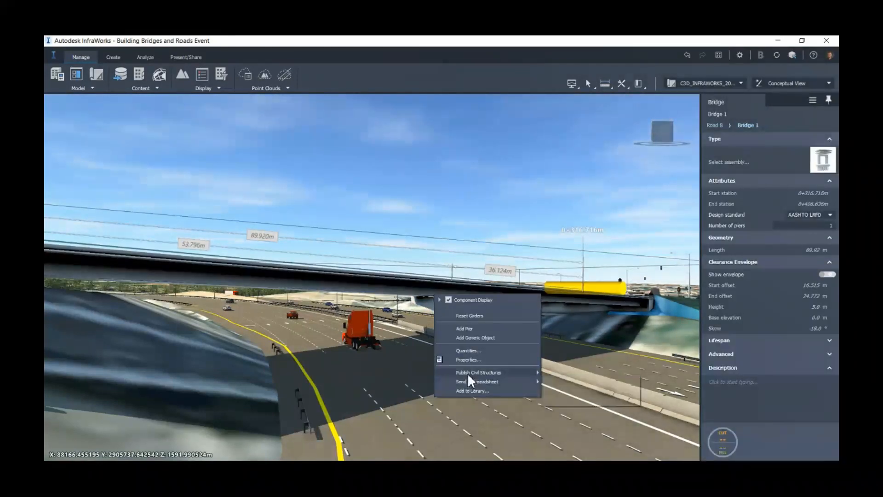
mouse_move(494, 373)
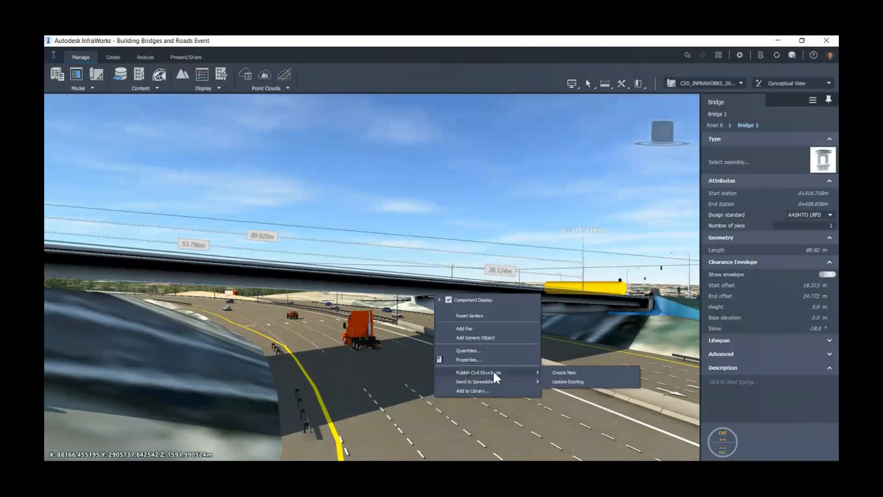
left_click(577, 382)
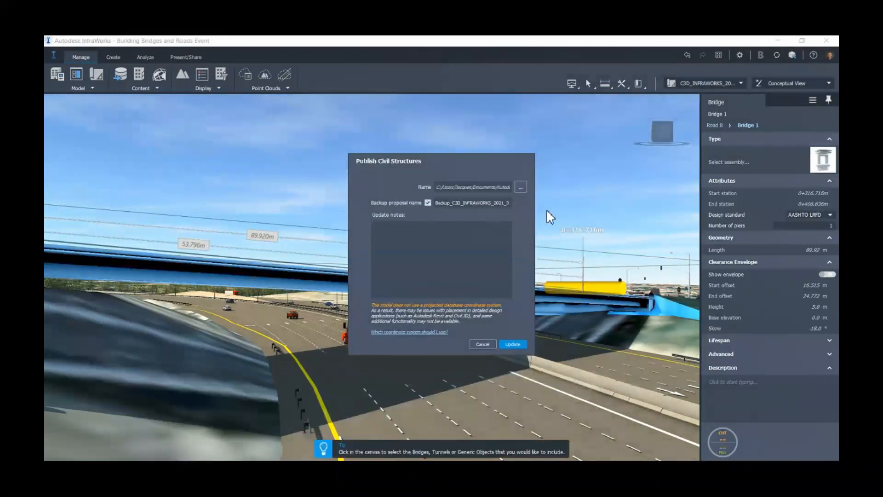
left_click(511, 344)
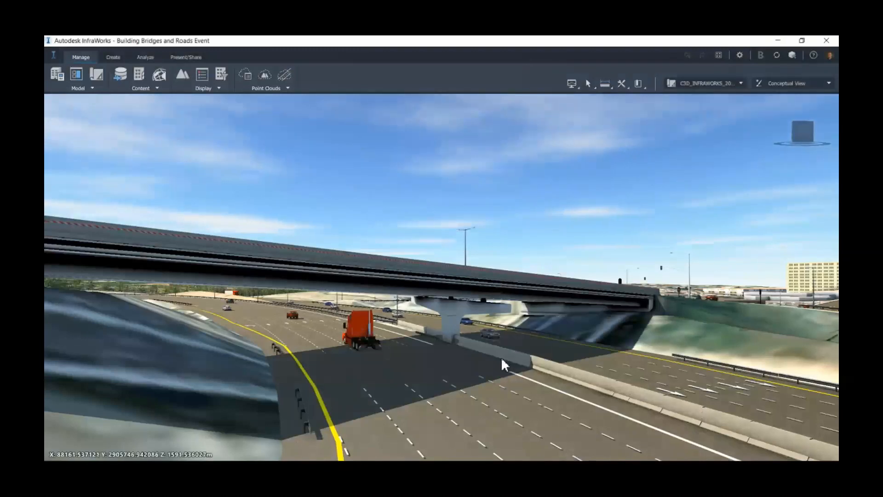
Switch to Civil 3D and open the InfraWorks Dataset Manager to manage the changed bridge data.
key("alt+Tab")
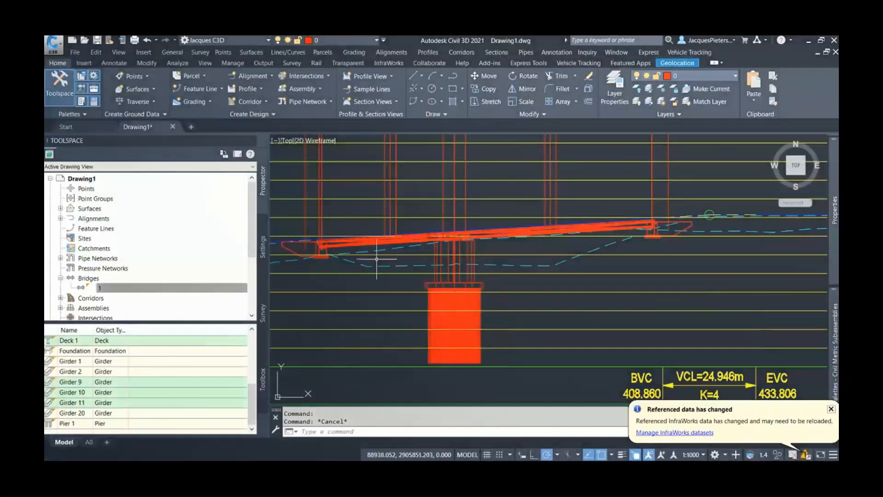
scroll(377, 266, "down", 2)
scroll(378, 266, "down", 2)
scroll(378, 266, "down", 2)
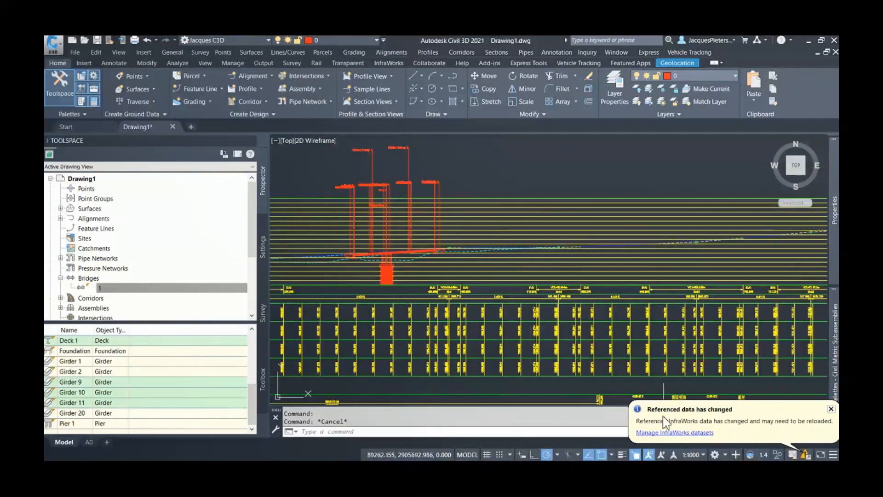
left_click(680, 432)
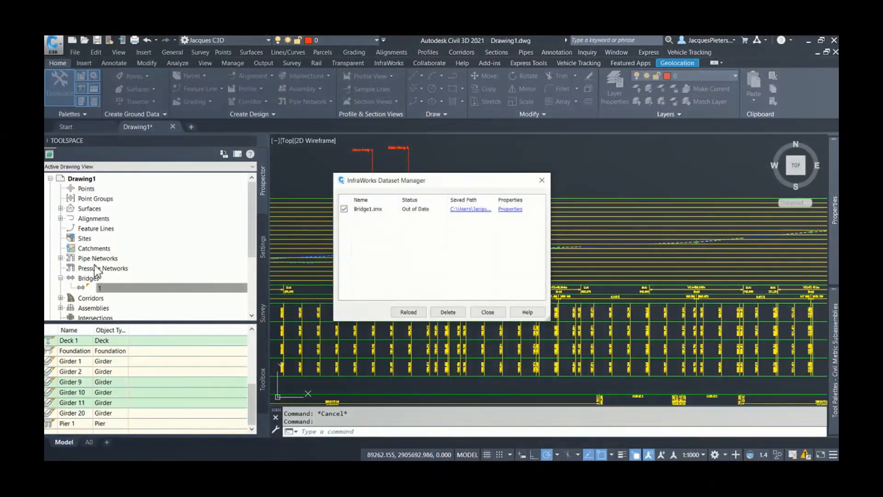
key("ctrl")
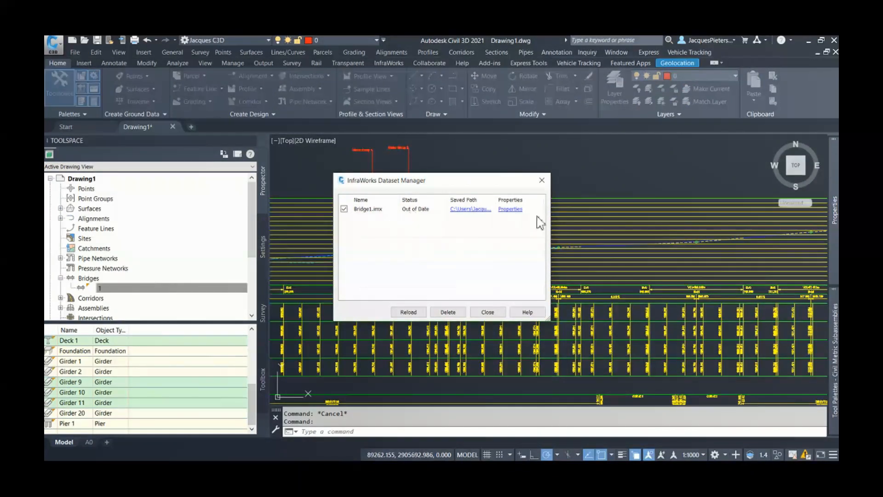
Review the properties of the Bridge1.imx dataset and reload it into the drawing.
left_click(510, 210)
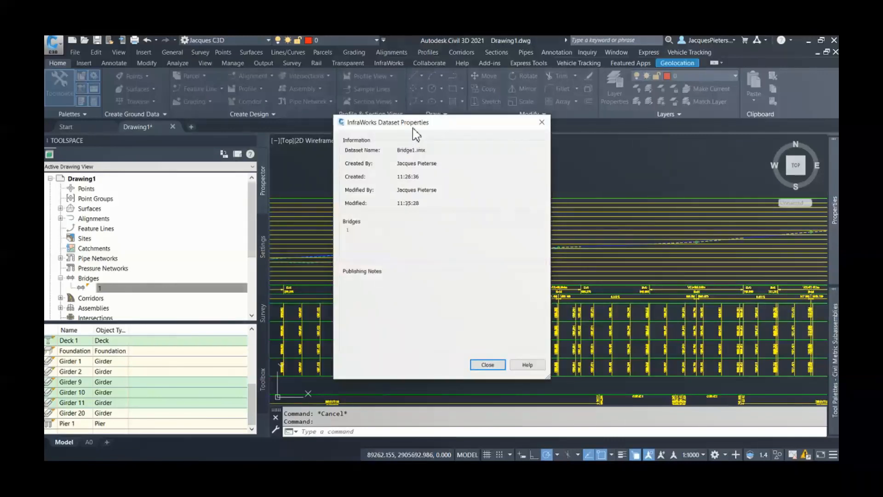
left_click_drag(460, 123, 690, 116)
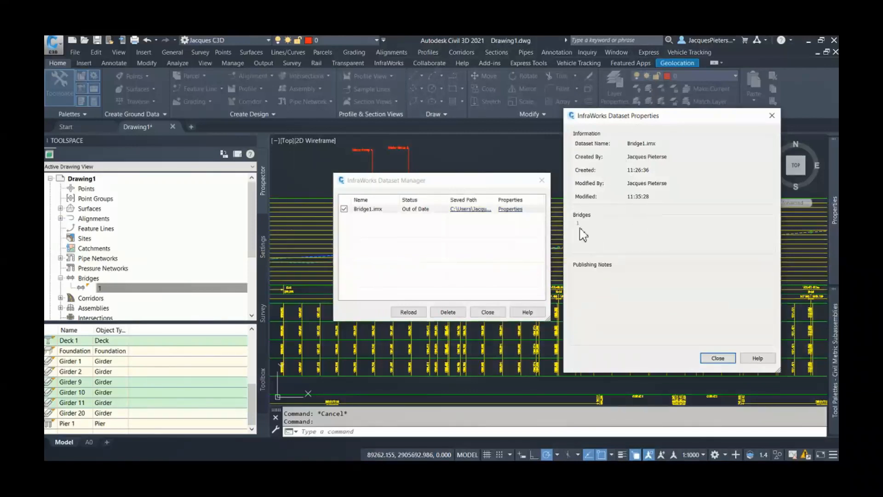
left_click(716, 358)
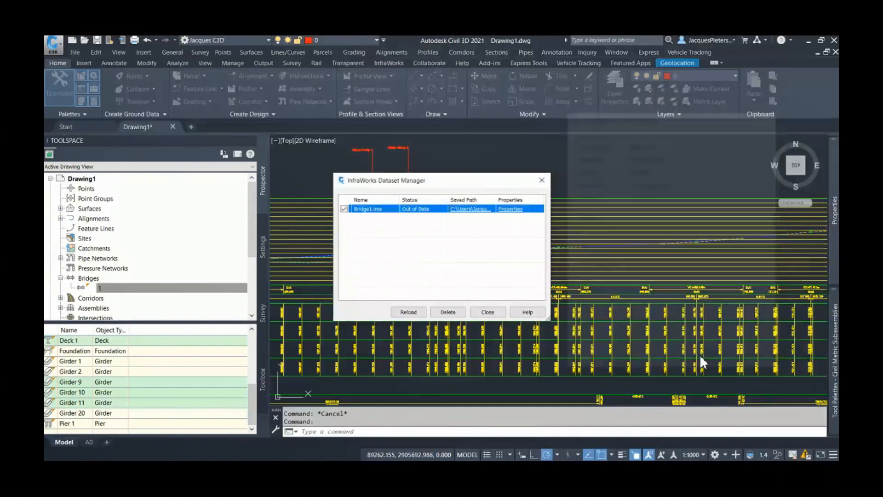
left_click(409, 314)
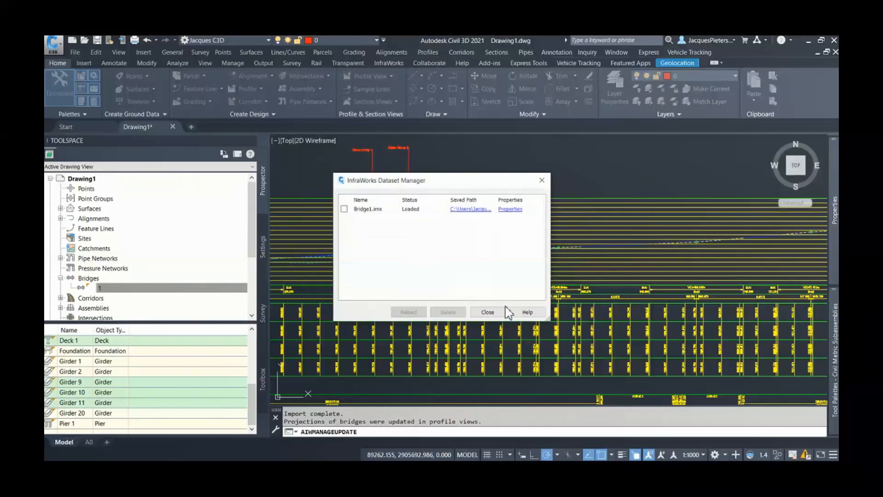
left_click(488, 312)
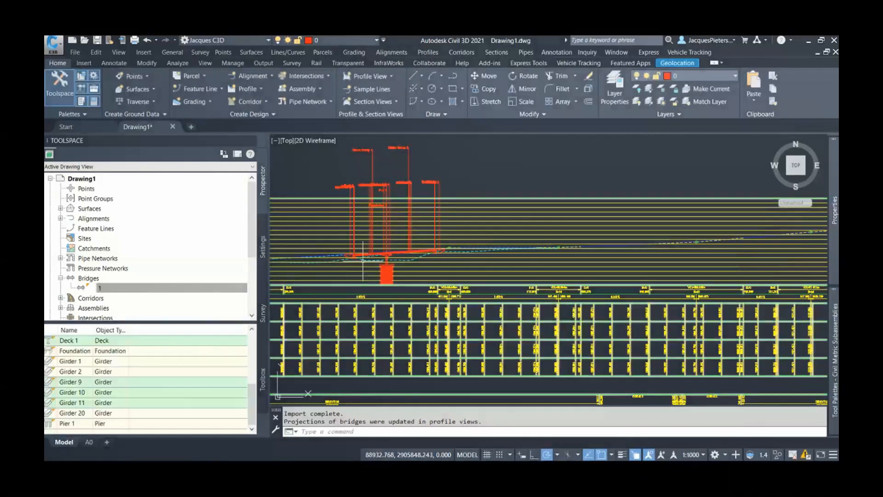
Examine the reloaded bridge projection in the profile view, checking the pier's new shape and its foundation.
scroll(453, 241, "up", 10)
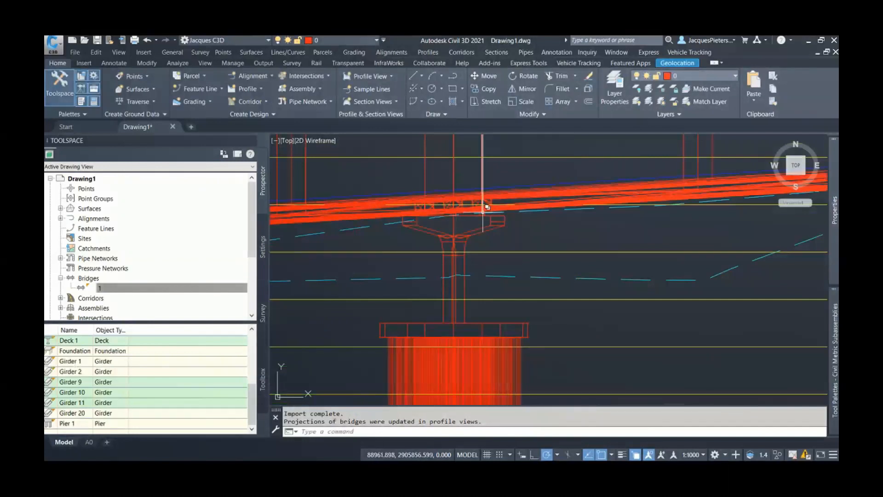
scroll(482, 221, "down", 4)
scroll(482, 221, "down", 7)
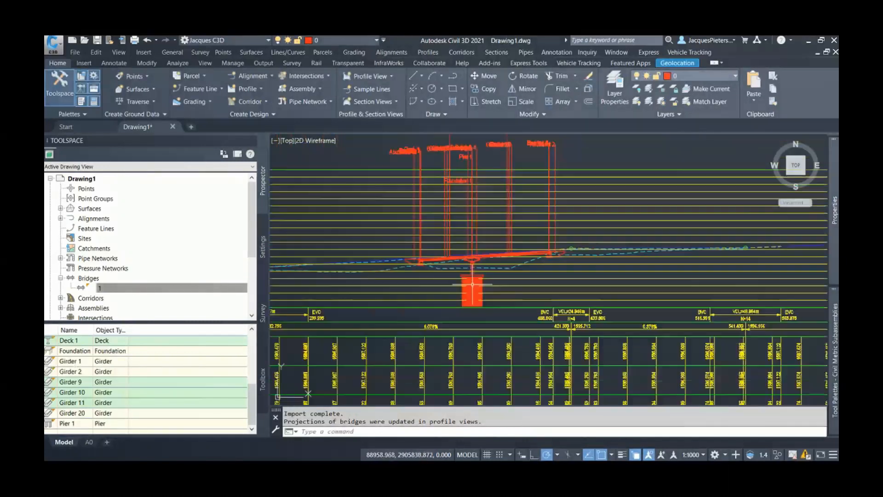
middle_click_drag(405, 329, 473, 289)
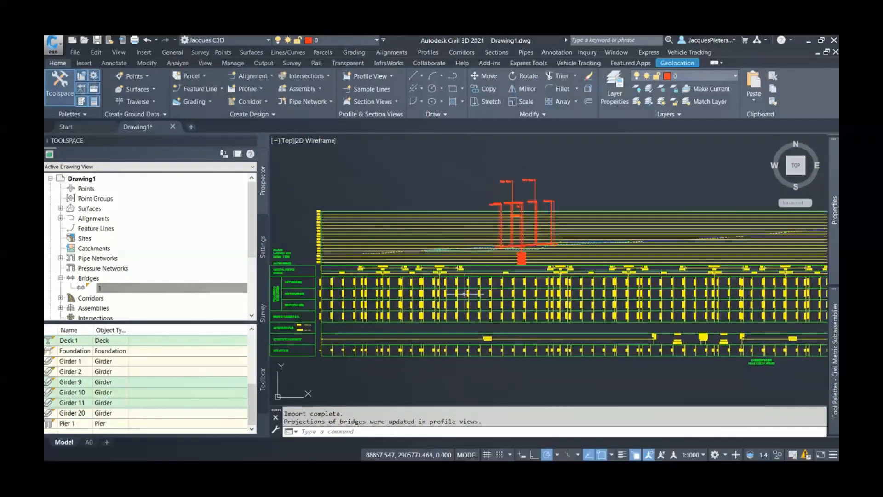
scroll(502, 253, "up", 5)
scroll(552, 253, "up", 4)
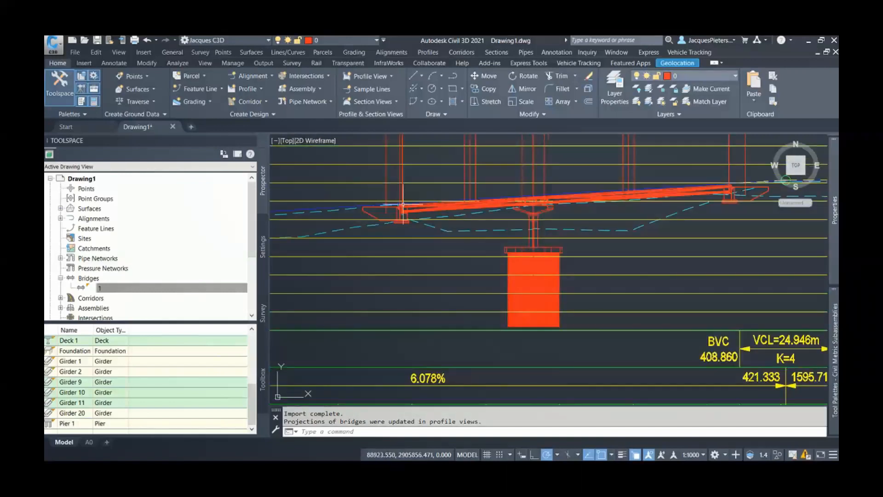
Examine the updated bridge and its pier in plan along the alignment.
scroll(508, 245, "down", 6)
scroll(508, 245, "down", 5)
middle_click_drag(434, 287, 653, 234)
scroll(451, 211, "up", 4)
scroll(398, 246, "up", 4)
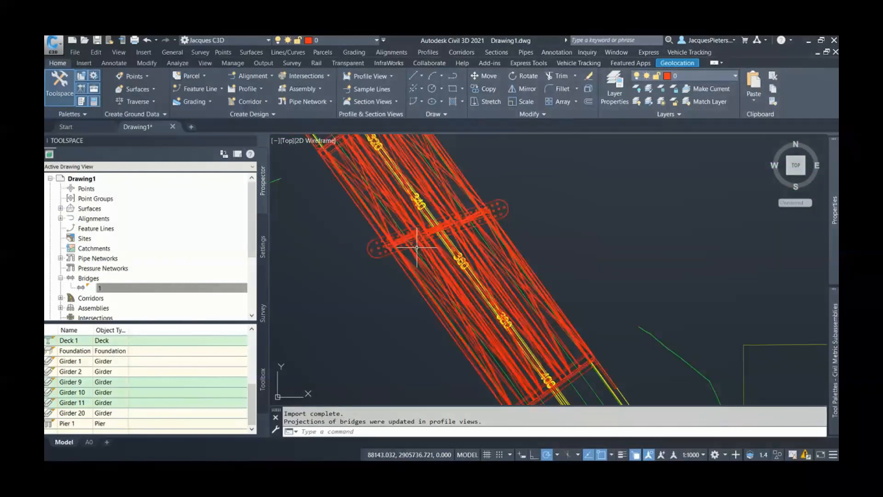
scroll(437, 262, "down", 2)
scroll(455, 276, "down", 2)
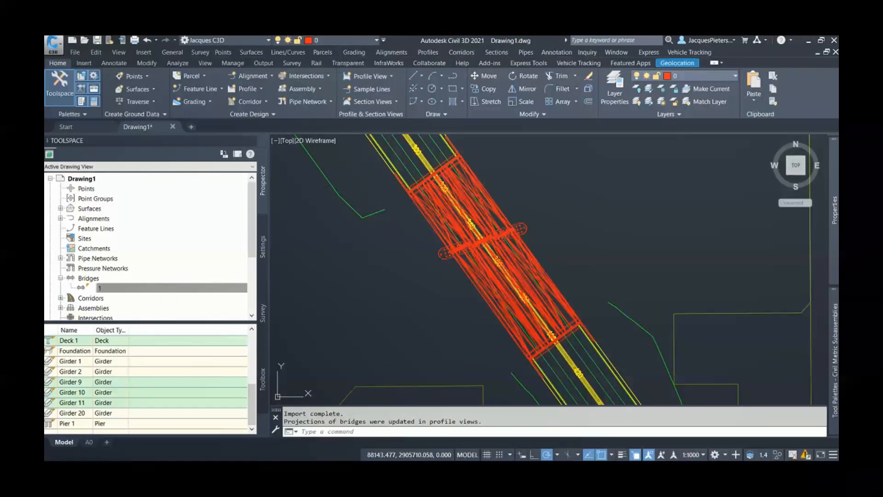
Show the bridge, pier and piles in a low 3D side view with the Conceptual visual style.
mouse_move(508, 276)
middle_mouse_down("shift")
mouse_move(536, 201)
mouse_move(564, 196)
mouse_move(535, 200)
middle_mouse_up("shift")
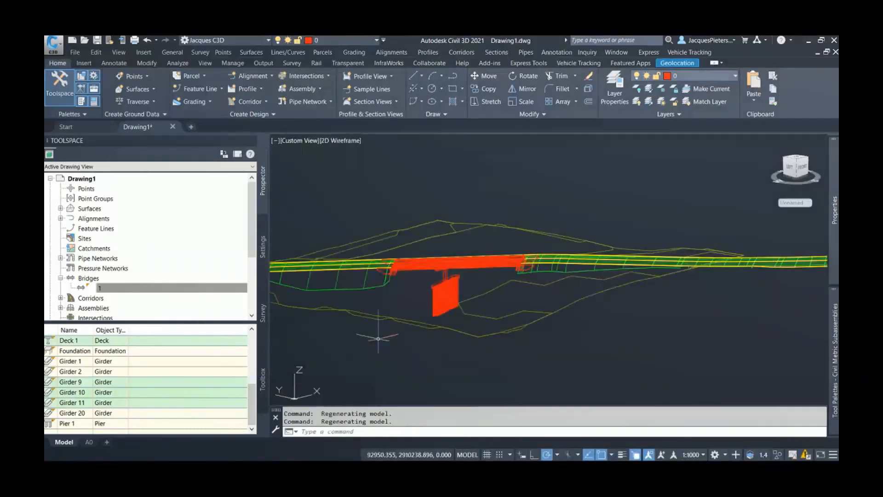
scroll(440, 283, "up", 7)
middle_click_drag(446, 236, 446, 269)
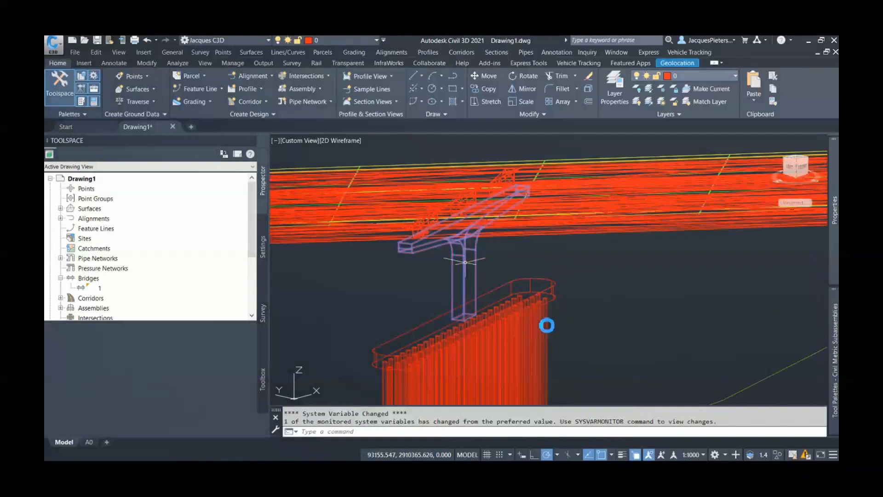
key("Escape")
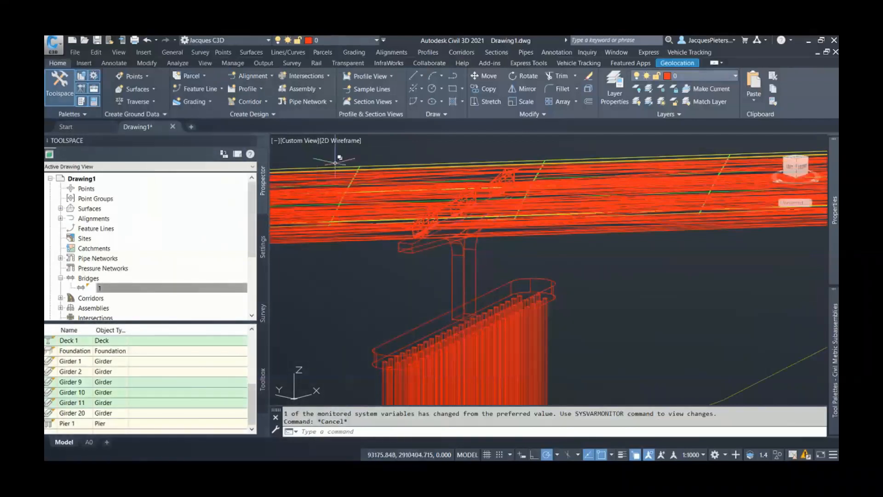
left_click(344, 140)
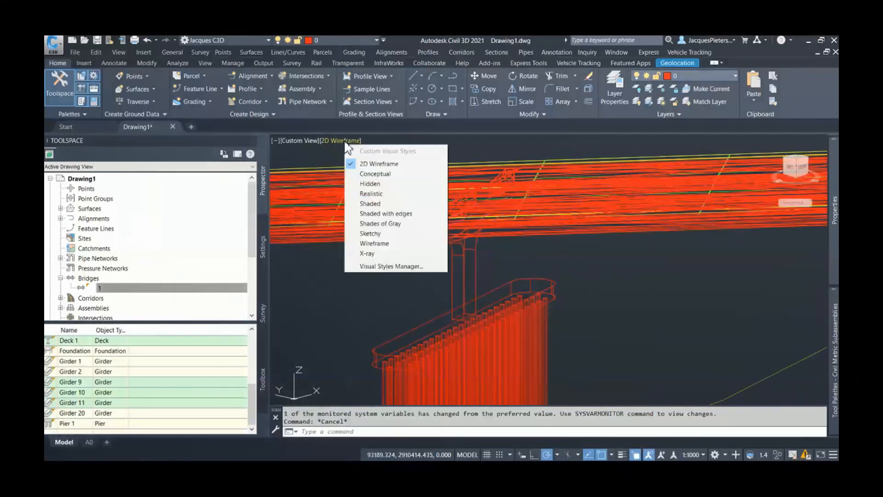
left_click(375, 174)
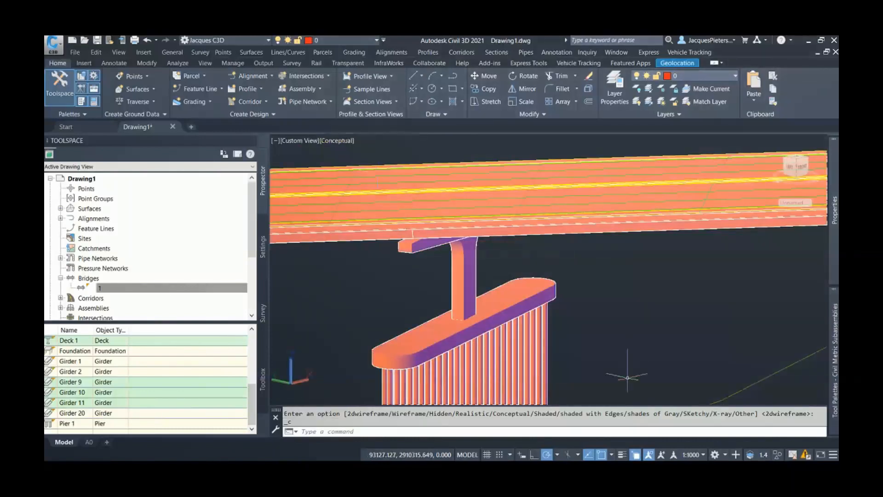
scroll(593, 345, "down", 3)
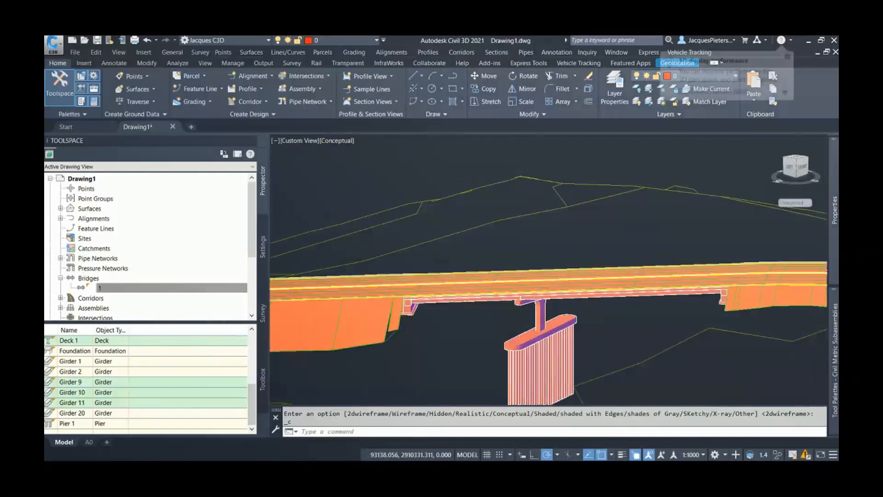
scroll(595, 344, "down", 2)
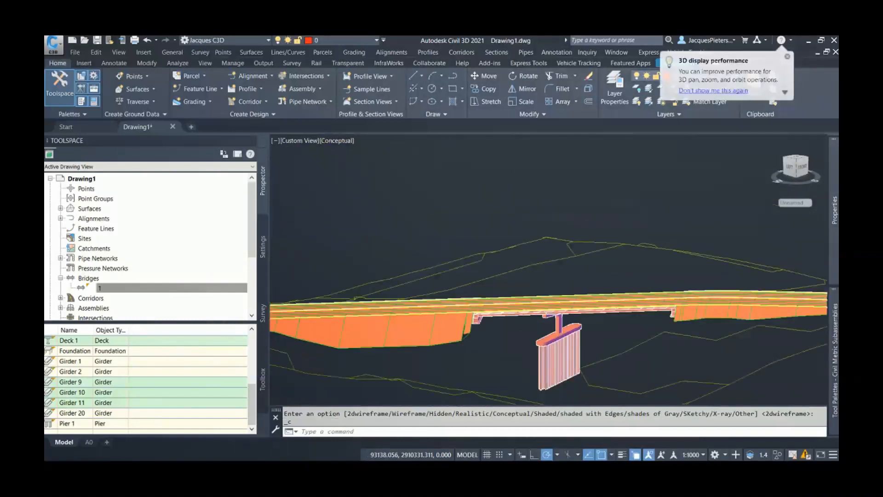
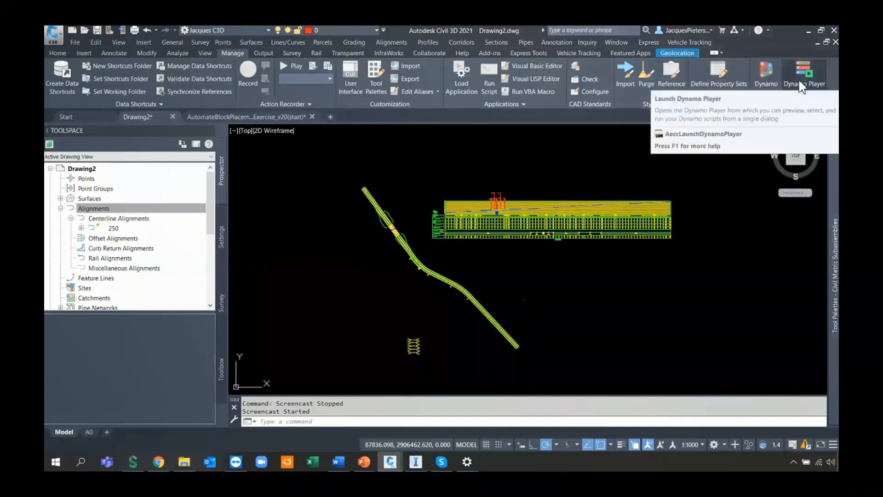
Launch Dynamo Player, position it clear of the plan view and check its script folder and refresh controls.
left_click(800, 80)
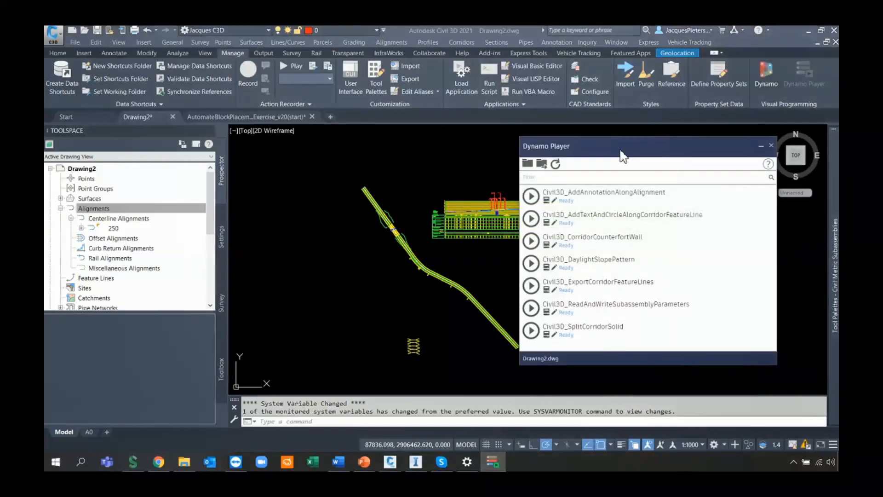
left_click_drag(621, 151, 645, 144)
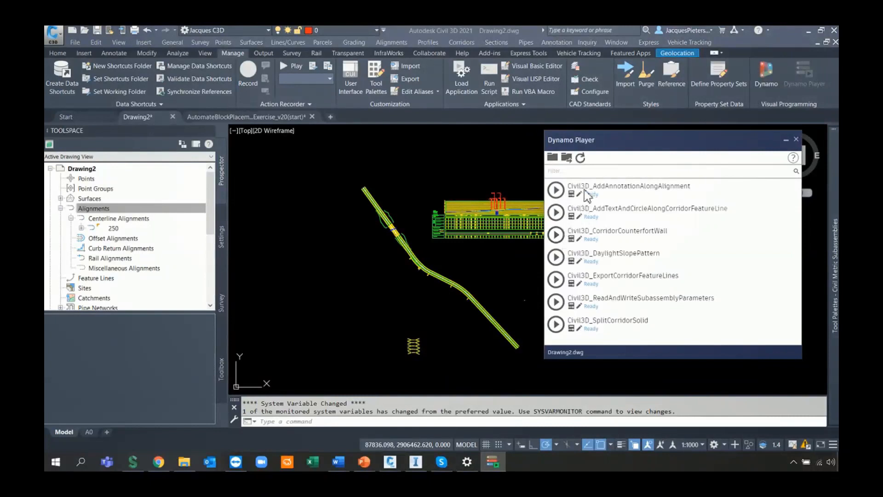
left_click(553, 159)
left_click(568, 160)
left_click(581, 160)
Run the Civil3D_AddAnnotationAlongAlignment script on the drawing, check the annotation along the alignment and refresh the script list.
scroll(488, 317, "up", 2)
scroll(470, 286, "up", 3)
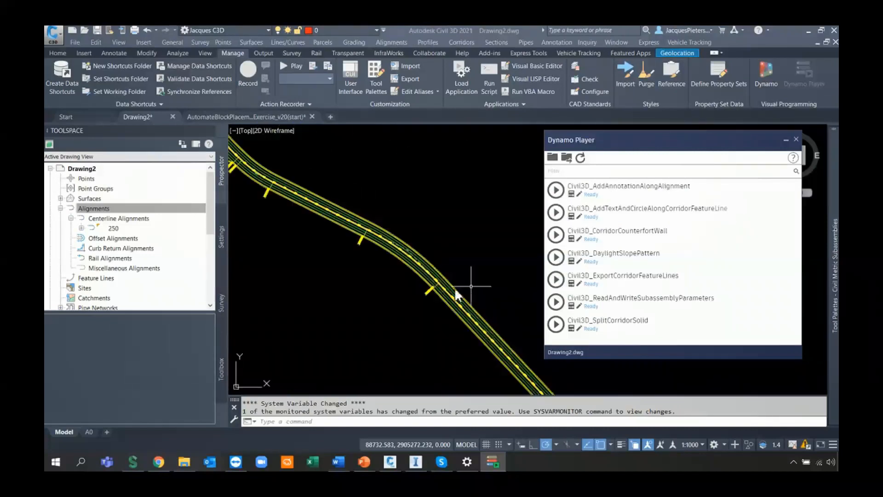
left_click(556, 190)
scroll(413, 269, "up", 5)
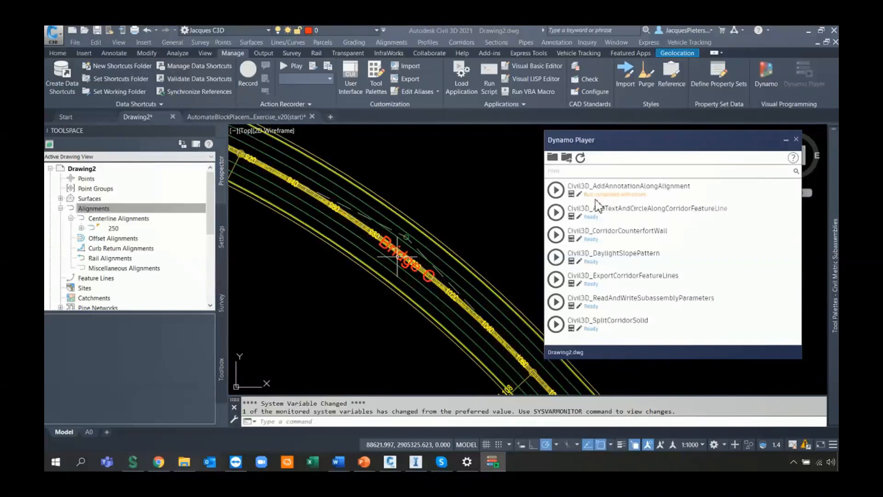
left_click(581, 158)
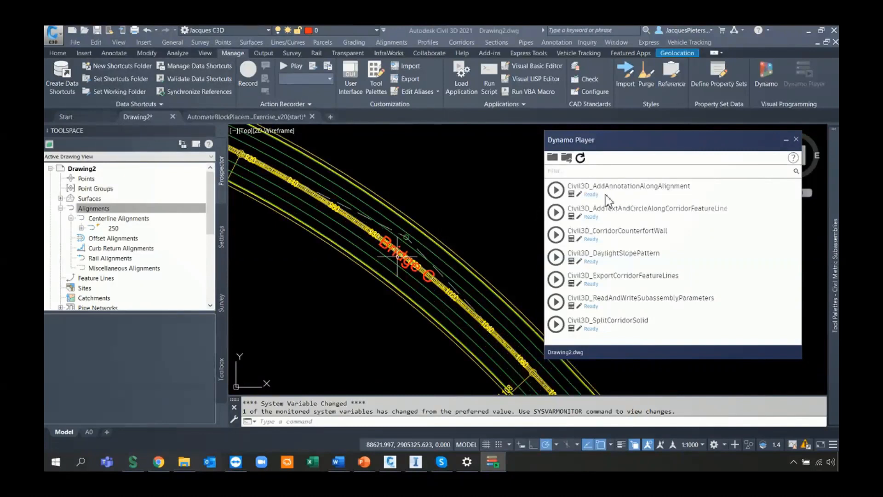
Switch the script folder to the one holding the Create Tree Along Alignment script.
left_click(572, 195)
left_click(553, 158)
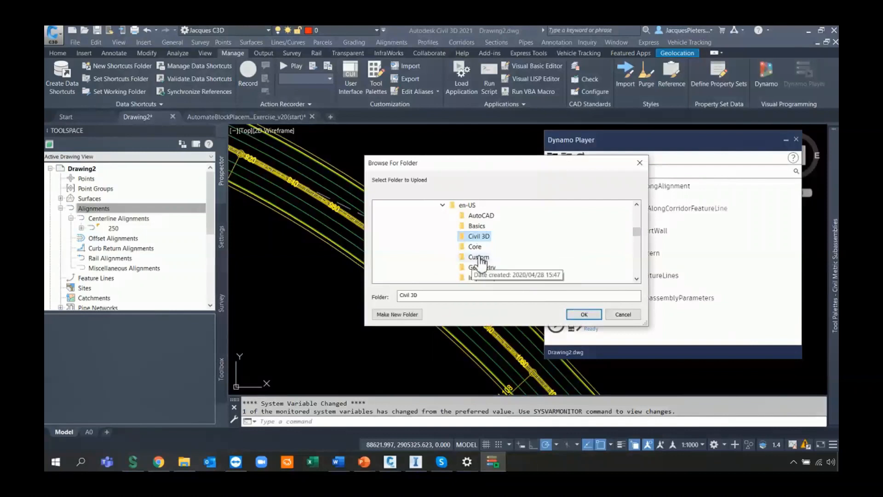
left_click(583, 314)
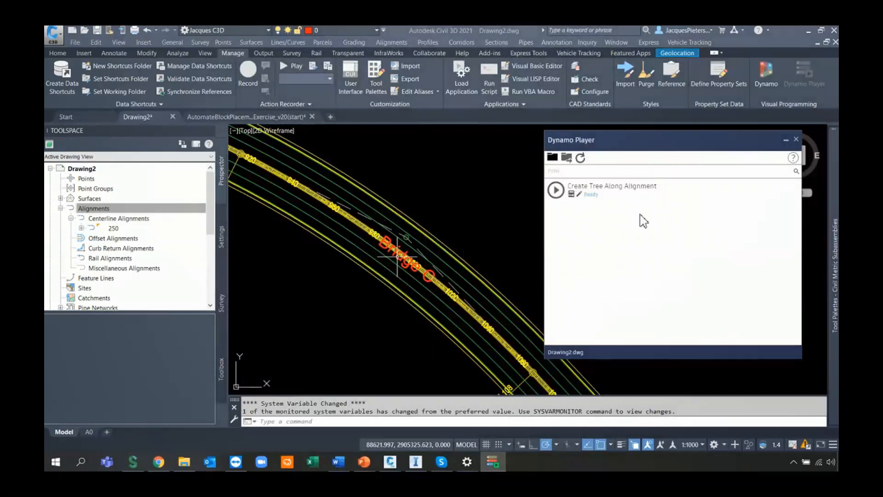
Run Create Tree Along Alignment on alignment 250 with an interval of 50 between blocks, and check the blocks placed along the road.
left_click(573, 198)
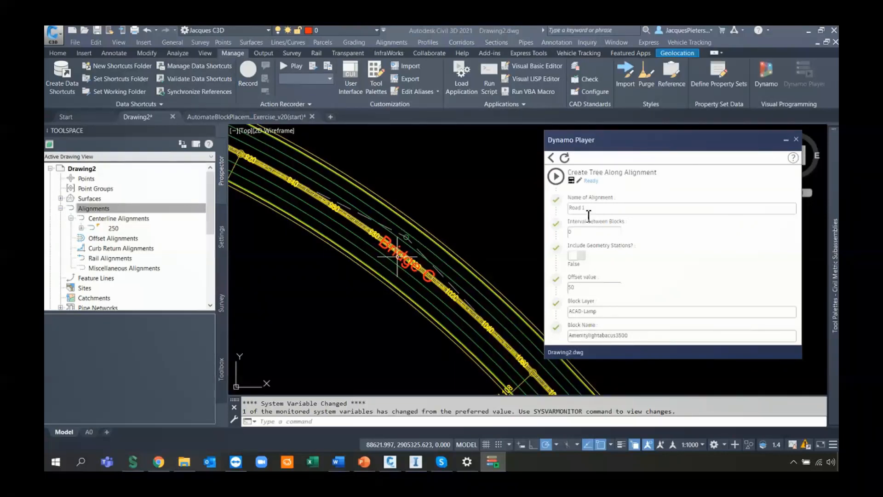
left_click_drag(594, 211, 563, 213)
left_click(575, 234)
double_click(572, 234)
type("50")
left_click(609, 314)
left_click(555, 179)
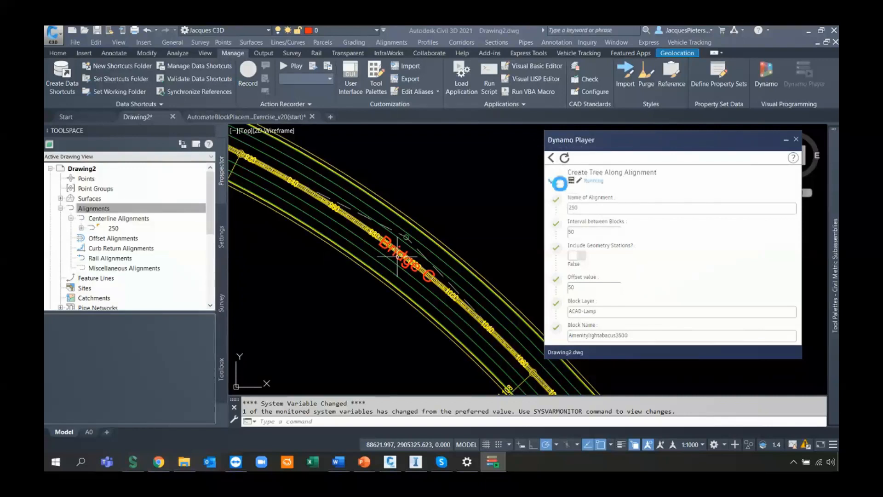
scroll(322, 313, "down", 5)
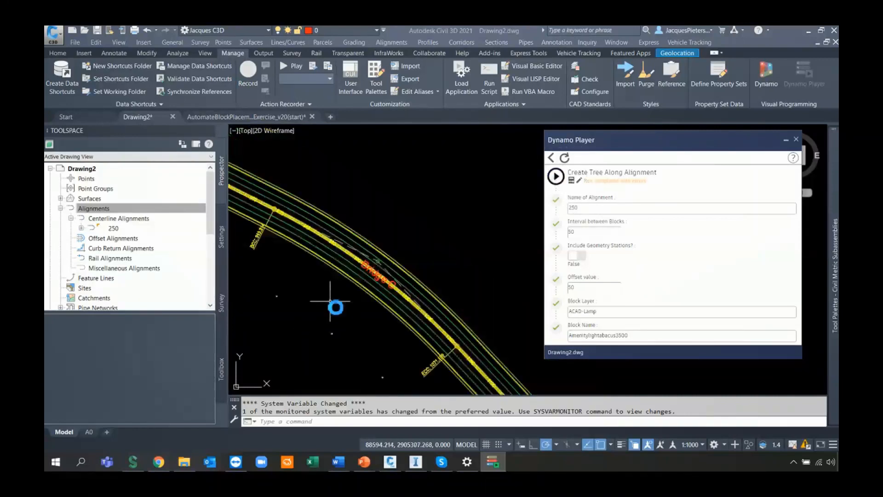
scroll(353, 323, "down", 5)
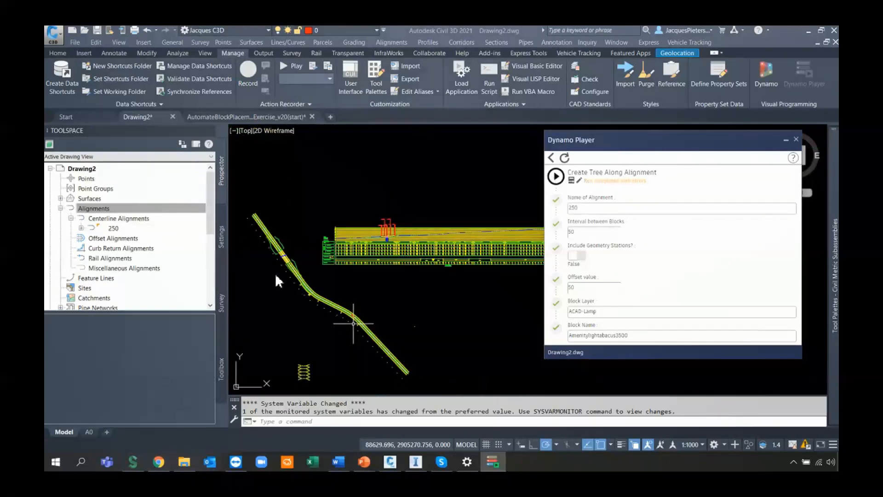
Reload the script's default inputs and open Create Tree Along Alignment for editing in Dynamo.
left_click(565, 158)
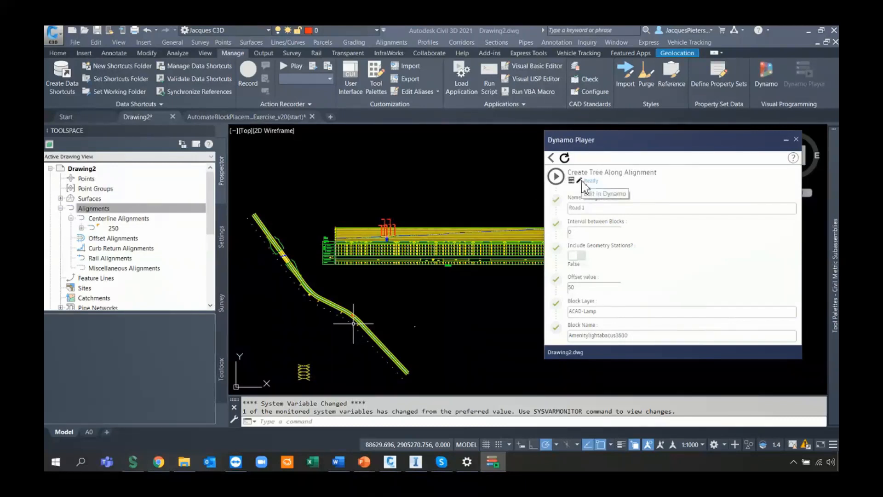
left_click(552, 158)
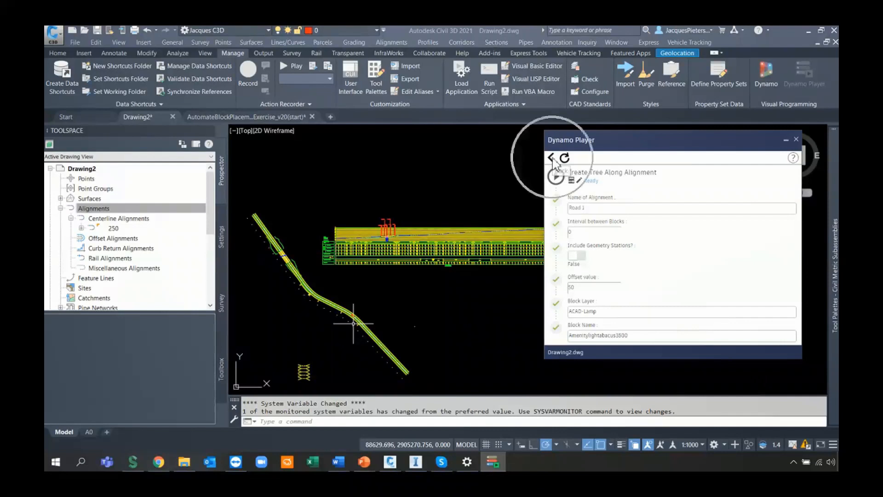
left_click(580, 194)
left_click(583, 197)
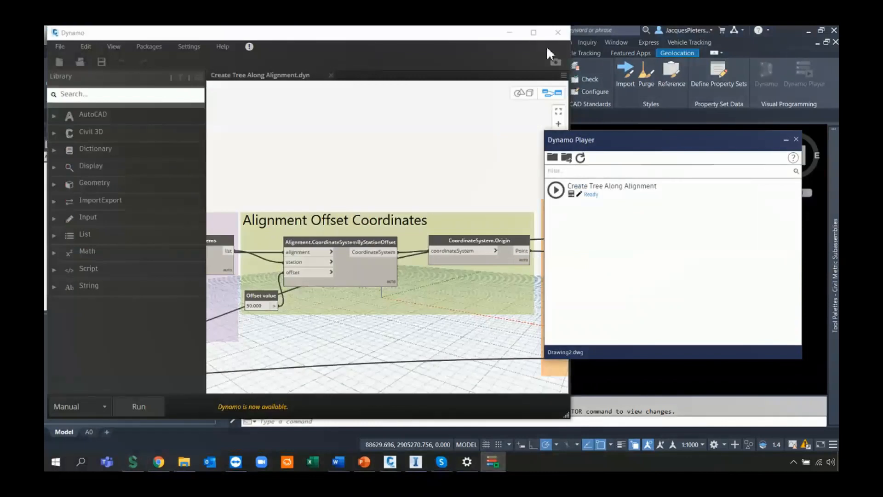
Move the script player clear of the graph and view the whole Create Tree Along Alignment node network.
left_click_drag(585, 141, 638, 133)
scroll(437, 189, "down", 5)
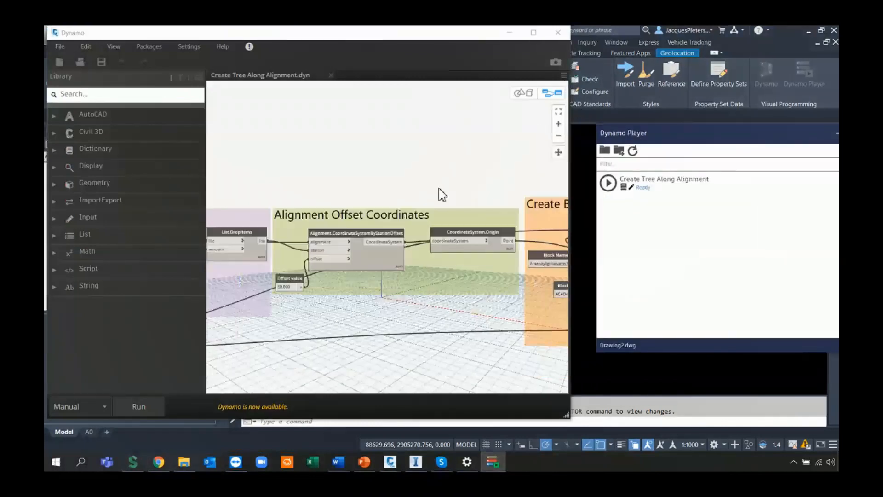
scroll(435, 185, "down", 2)
scroll(441, 191, "up", 2)
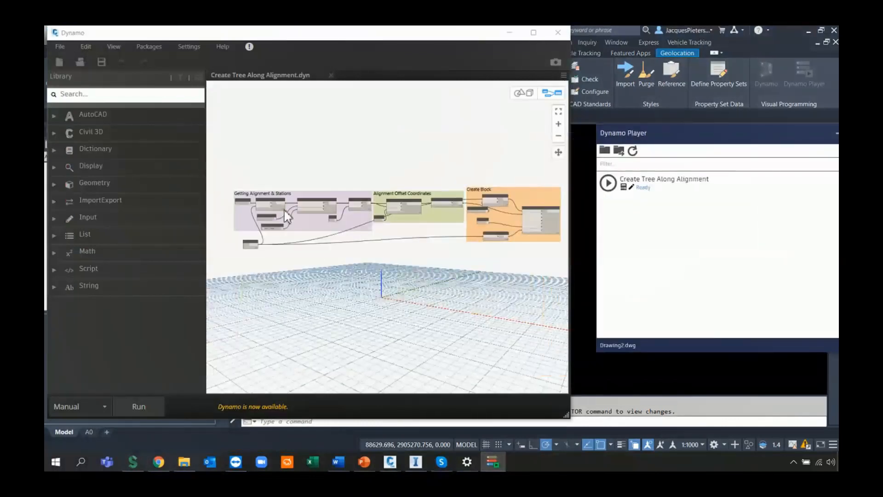
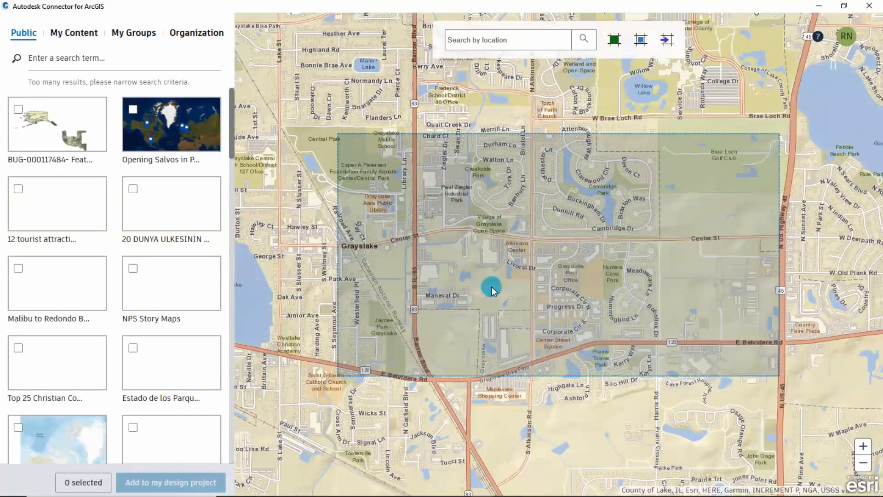
In Autodesk Connector for ArcGIS, redraw the rectangular area of interest over eastern Grayslake, between Merrill Ln and E Belvidere Rd.
left_click(642, 54)
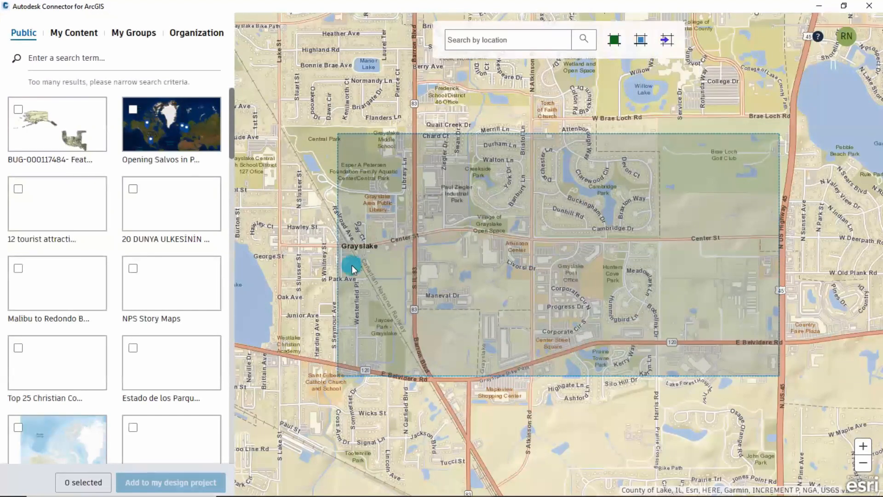
left_click(640, 39)
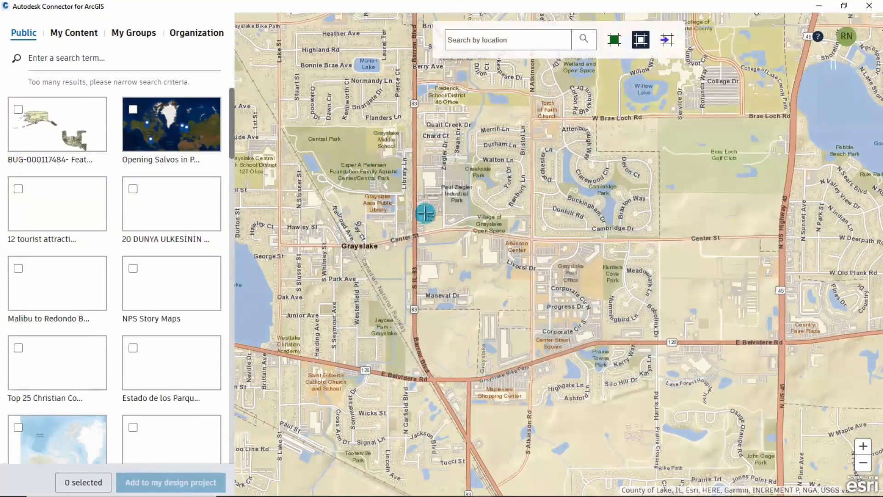
left_click_drag(343, 128, 718, 388)
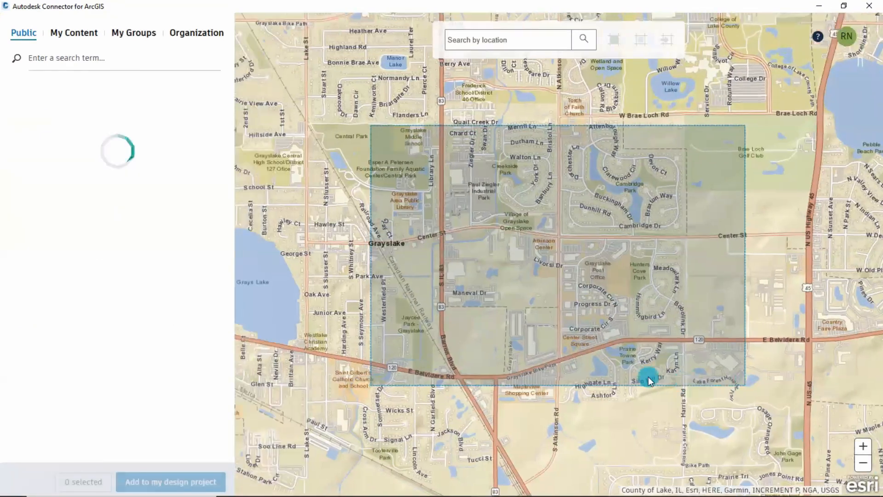
left_click(611, 45)
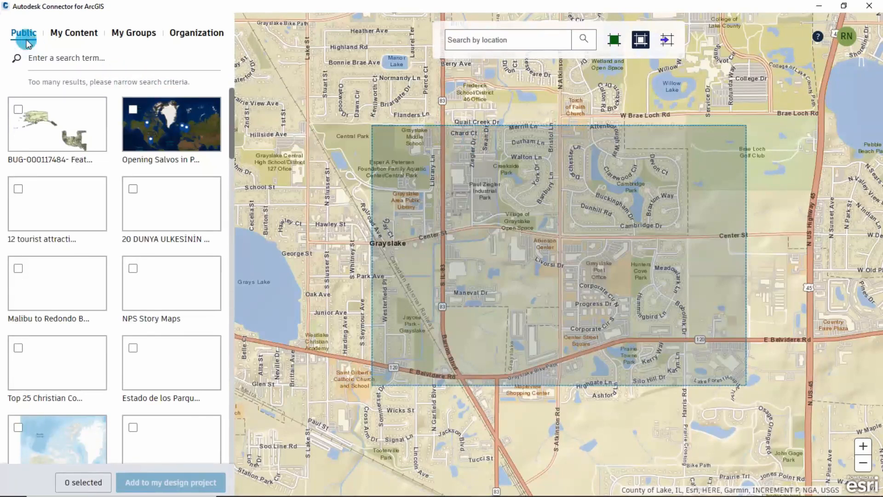
Look through the My Content, My Groups and Organization data sources and return to the Public content.
left_click(76, 41)
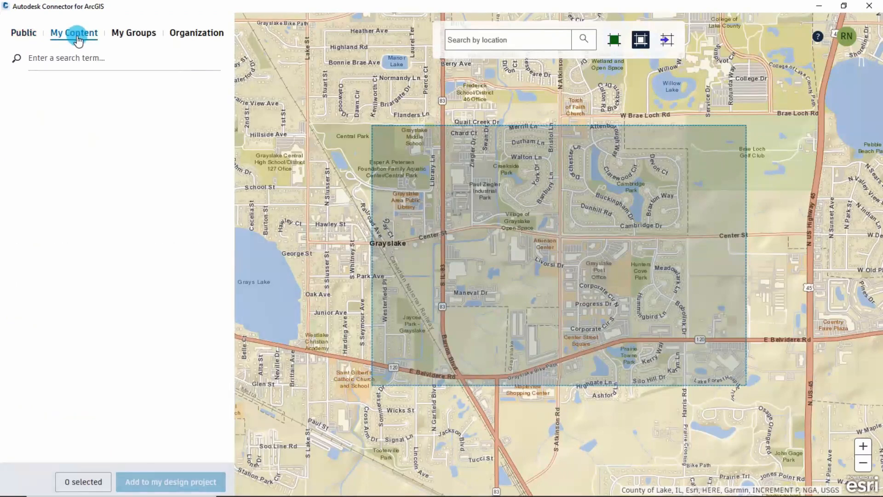
left_click(143, 40)
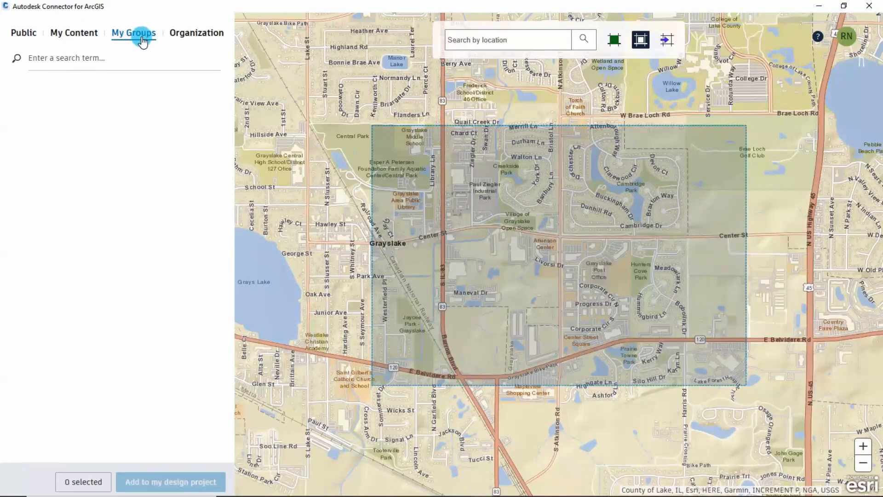
left_click(199, 40)
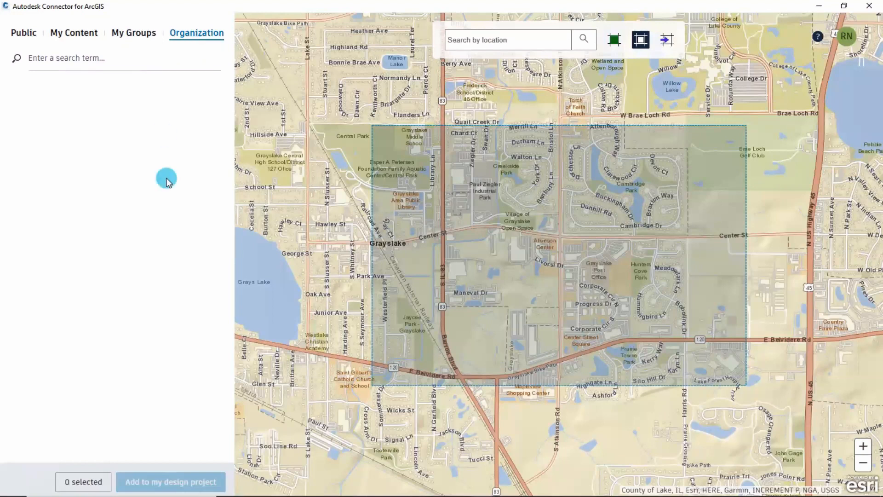
left_click(24, 33)
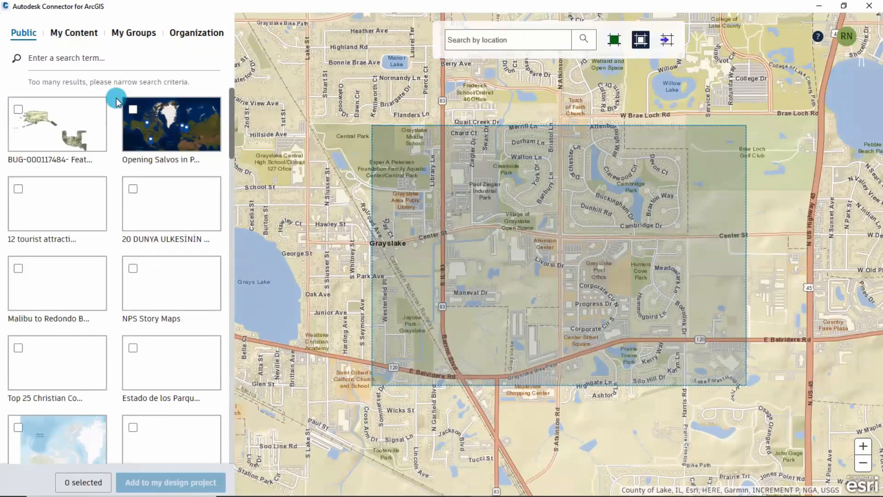
Search the public content for "storm sewer" and select the JULIE Storm Sewer Facilities dataset.
left_click(71, 59)
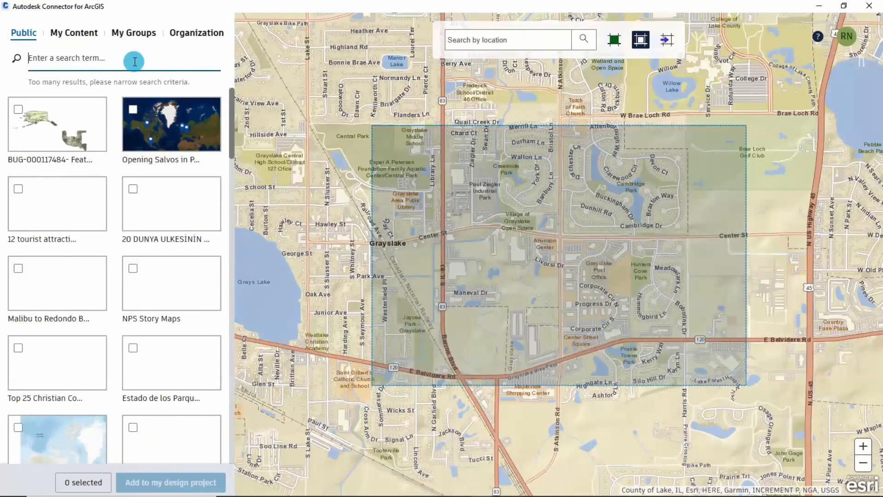
type("storm sewer")
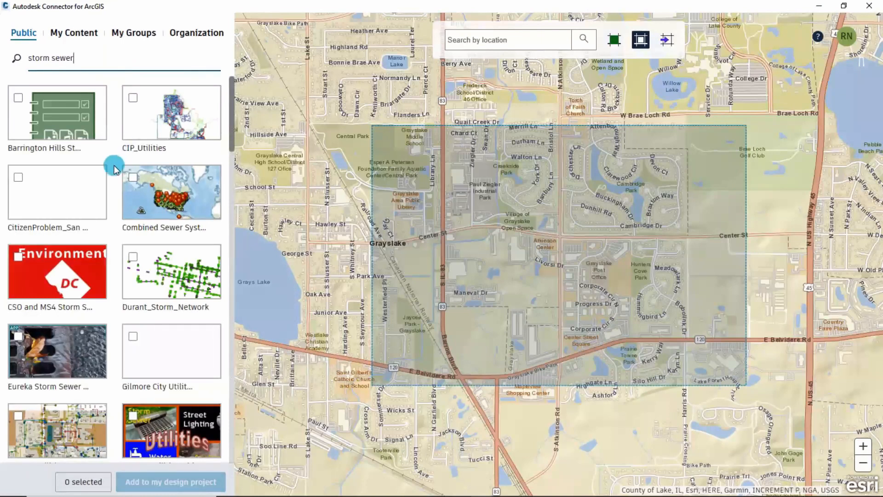
scroll(114, 169, "down", 6)
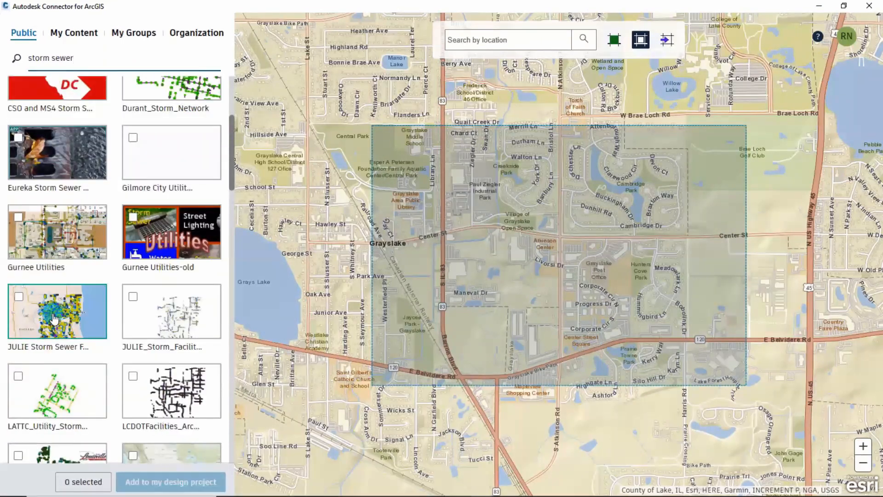
left_click(18, 308)
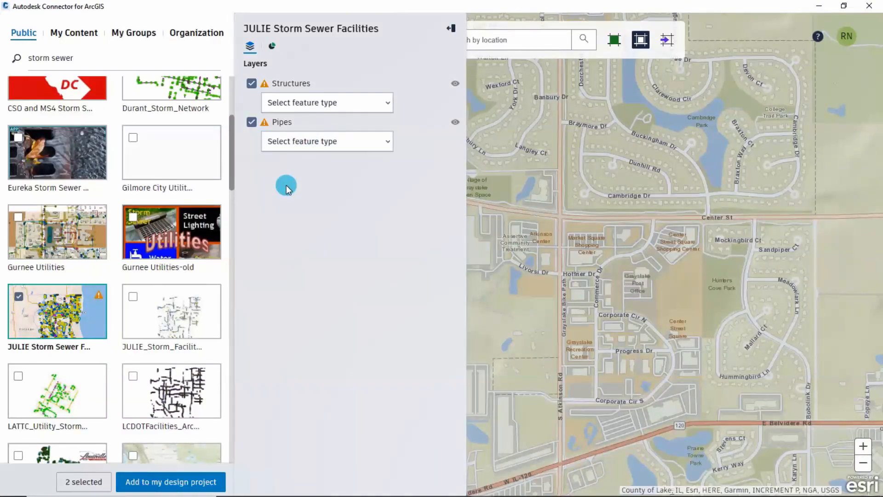
Assign the Structures feature type to the Structures layer and Gravity Pipes to the Pipes layer, and exclude the Pipes layer from the selection.
left_click(389, 106)
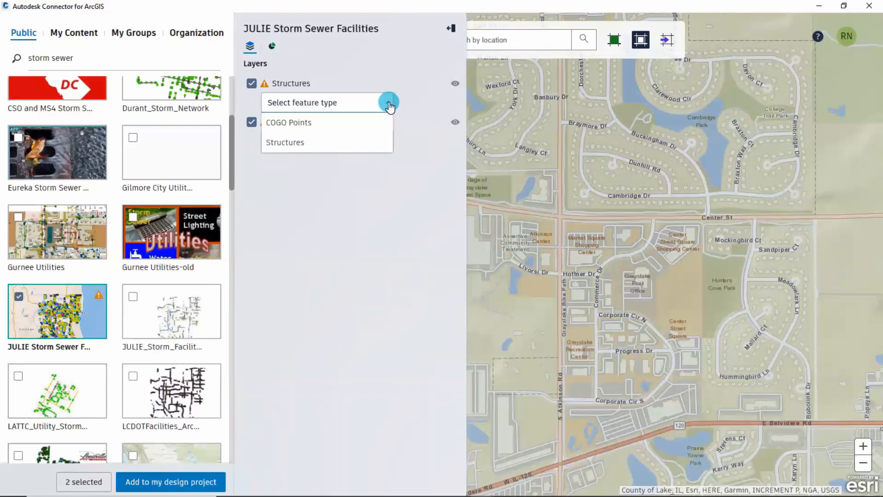
left_click(291, 146)
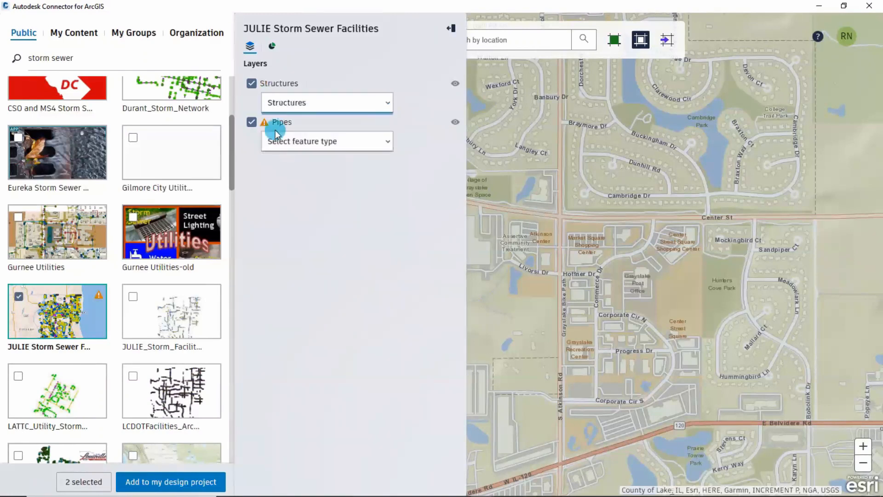
left_click(387, 143)
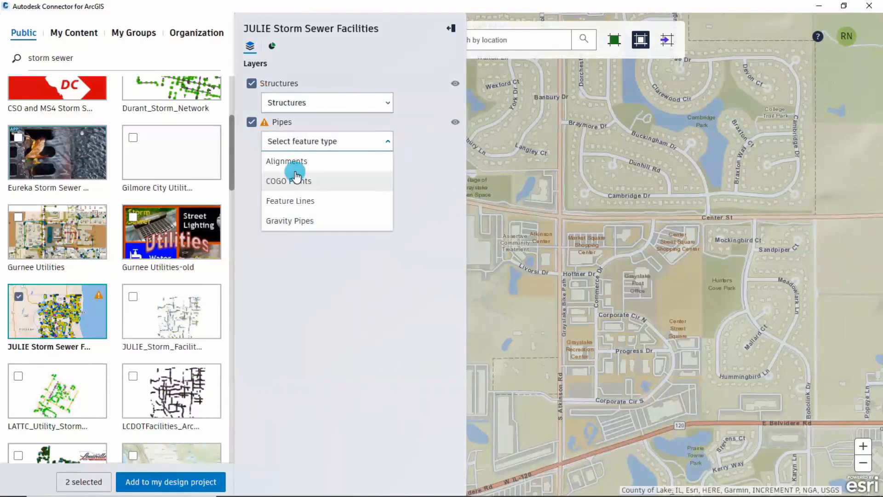
left_click(290, 221)
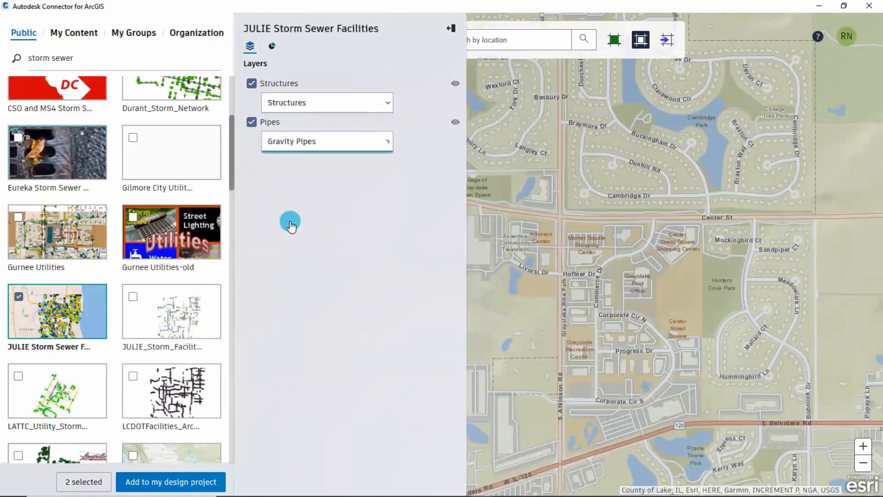
left_click(251, 122)
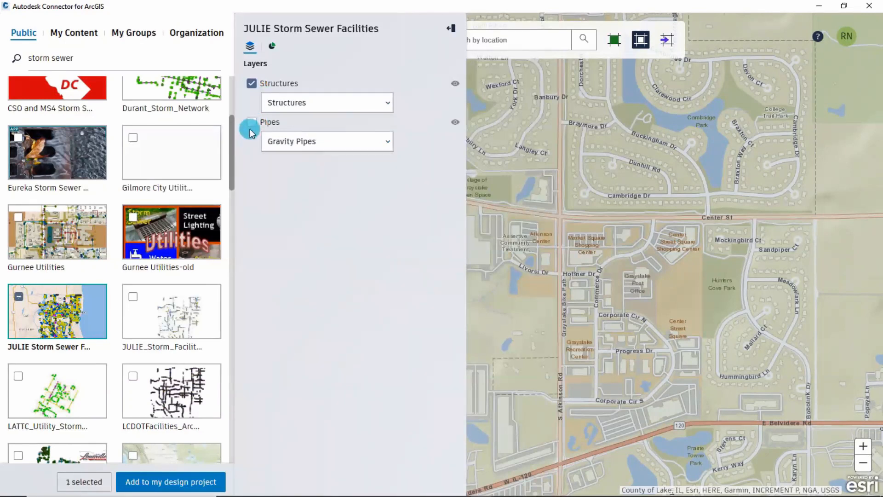
Include the Pipes layer with Structures, preview the structures on the map, and add both layers to the design project.
left_click(251, 123)
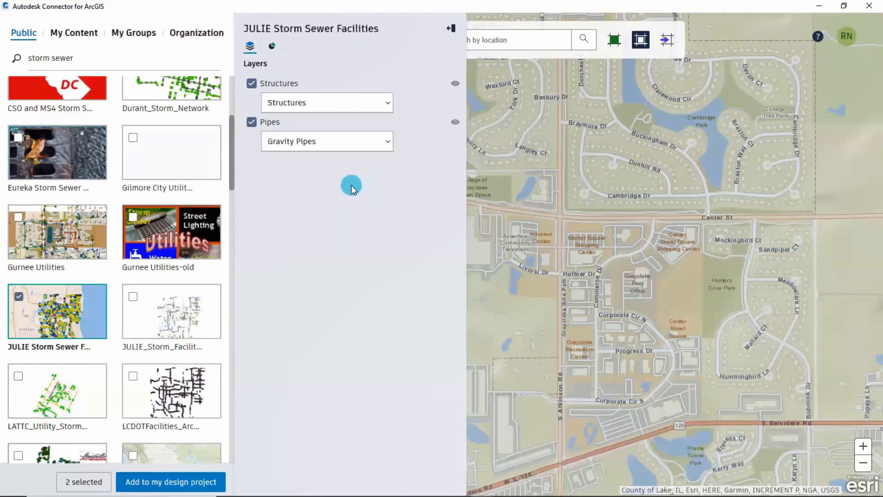
left_click(456, 85)
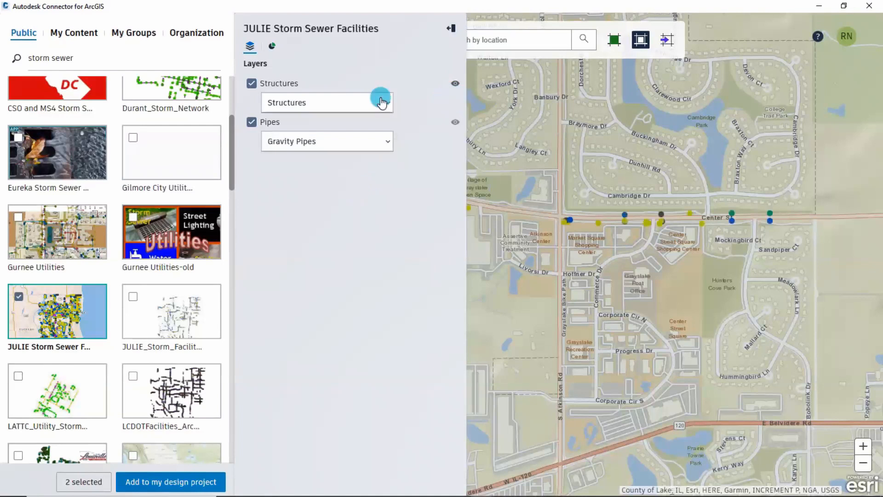
left_click(573, 245)
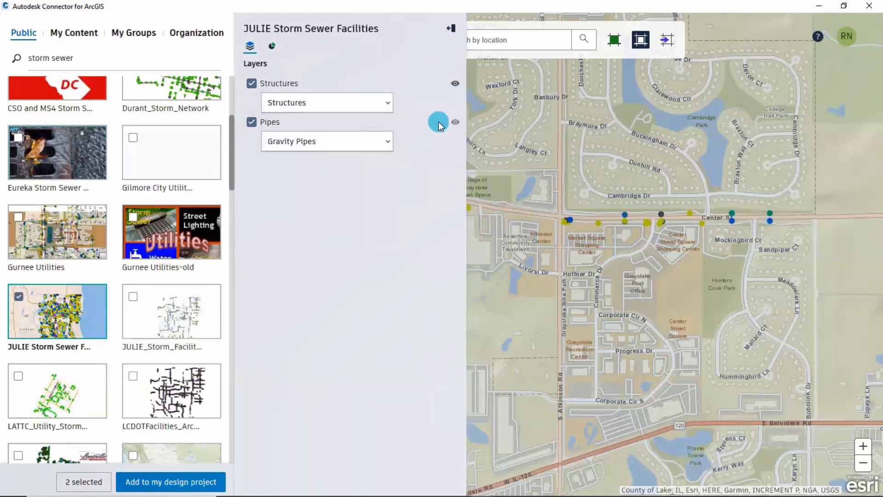
left_click(455, 84)
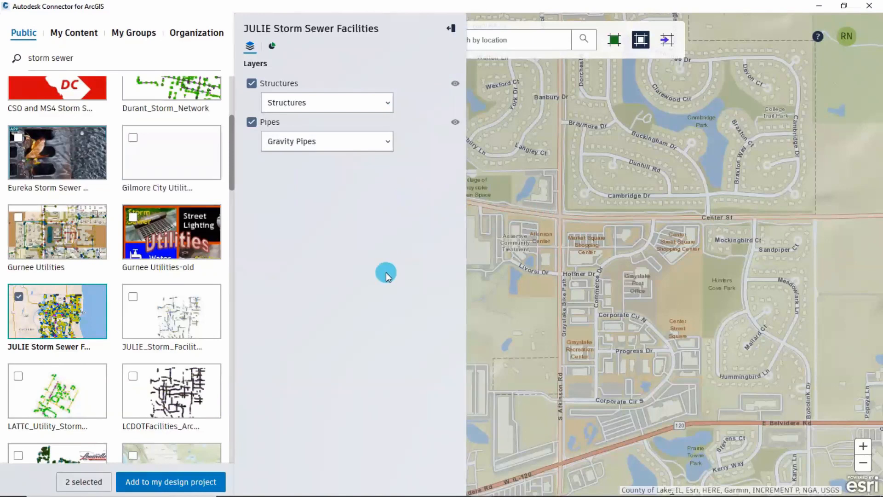
left_click(151, 488)
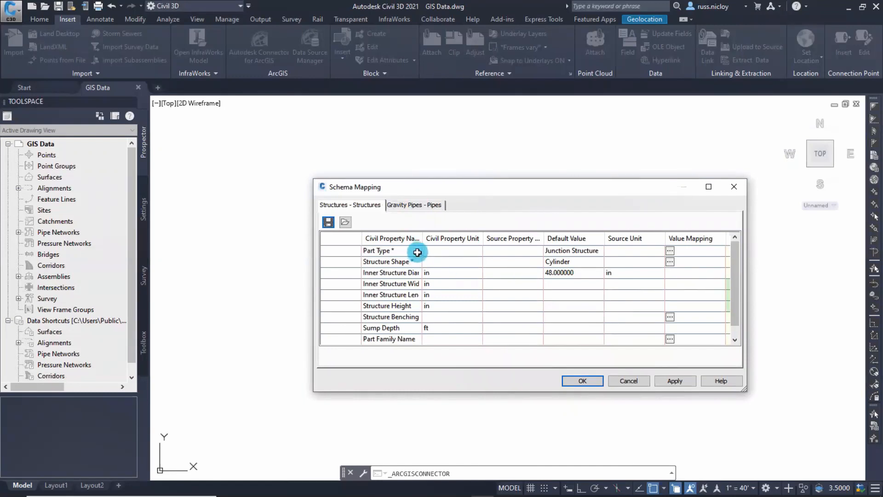
In the Structures schema mapping, set the default Part Type to Junction Structure.
left_click(575, 252)
left_click(579, 252)
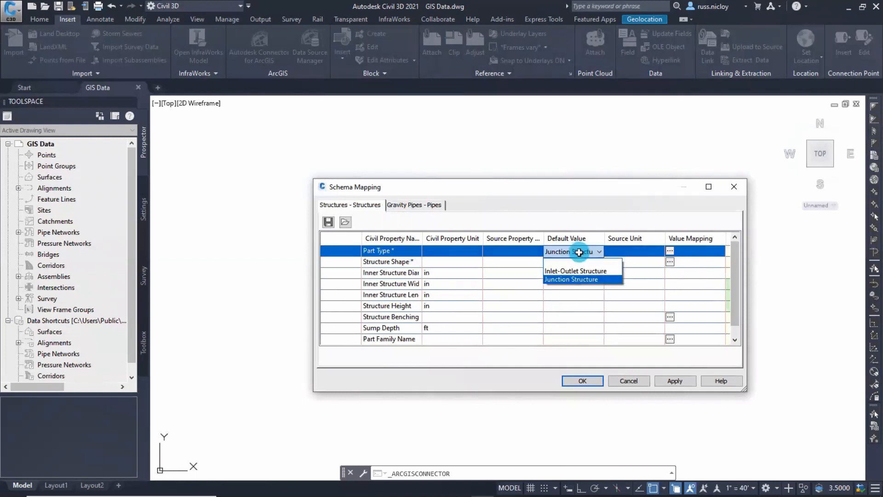
left_click(572, 279)
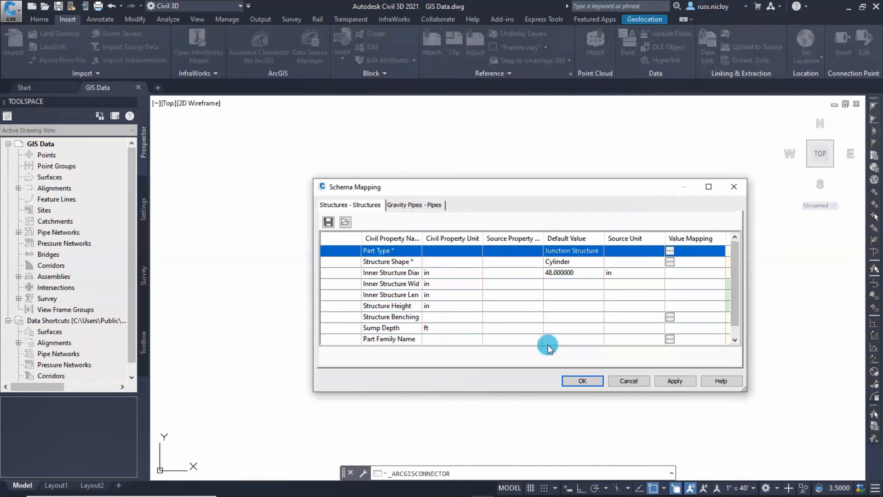
Map the Part Type source values "inlet;outfall" to Inlet-Outlet Structure and "manhole" to Junction Structure.
left_click(670, 250)
left_click(670, 250)
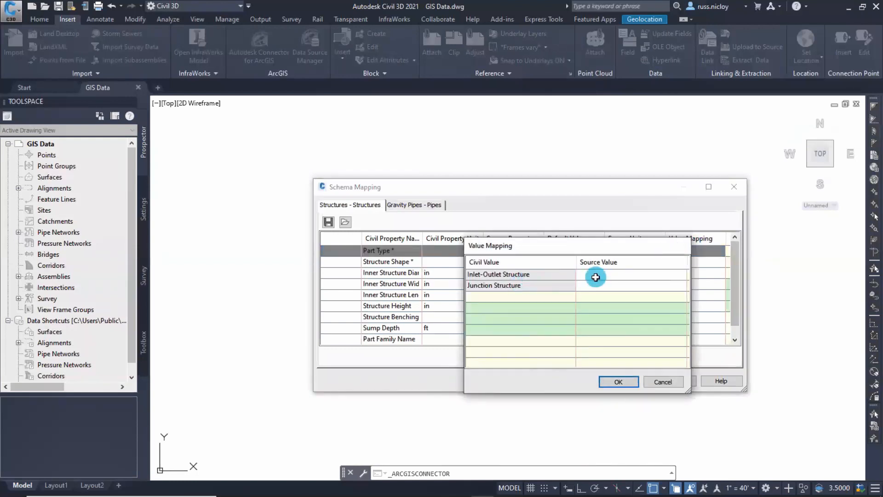
left_click(596, 275)
left_click(596, 275)
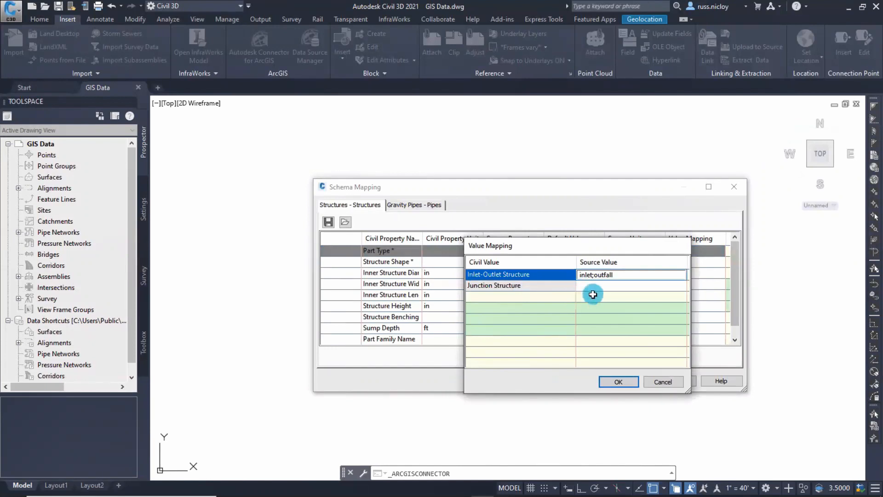
left_click(594, 287)
left_click(592, 285)
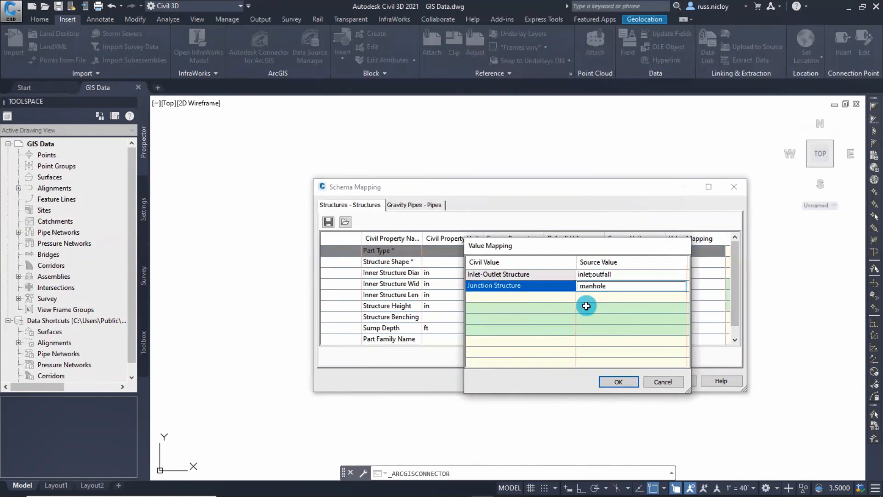
left_click(617, 382)
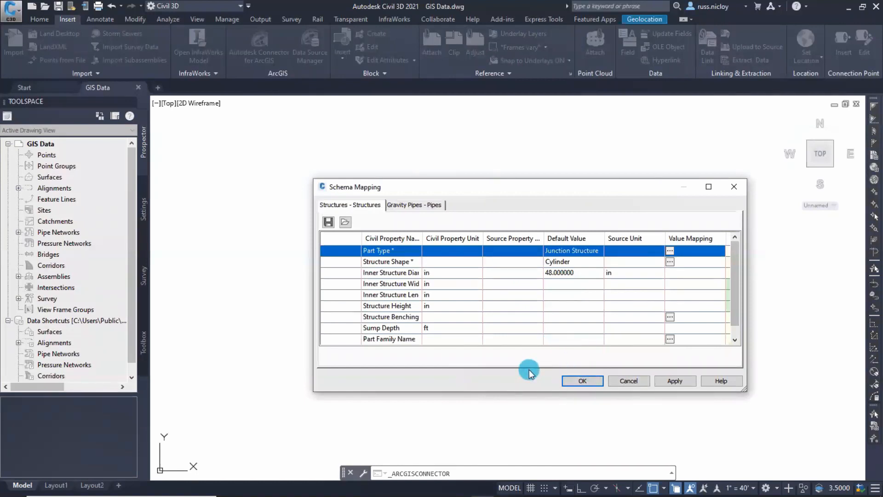
Review the Gravity Pipes schema mapping and accept the mappings to import the storm sewer data into the drawing.
left_click(411, 207)
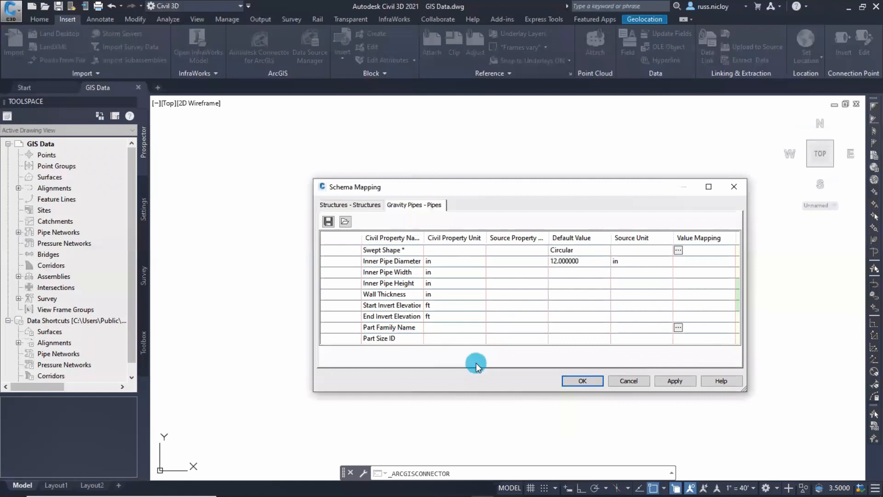
left_click(582, 381)
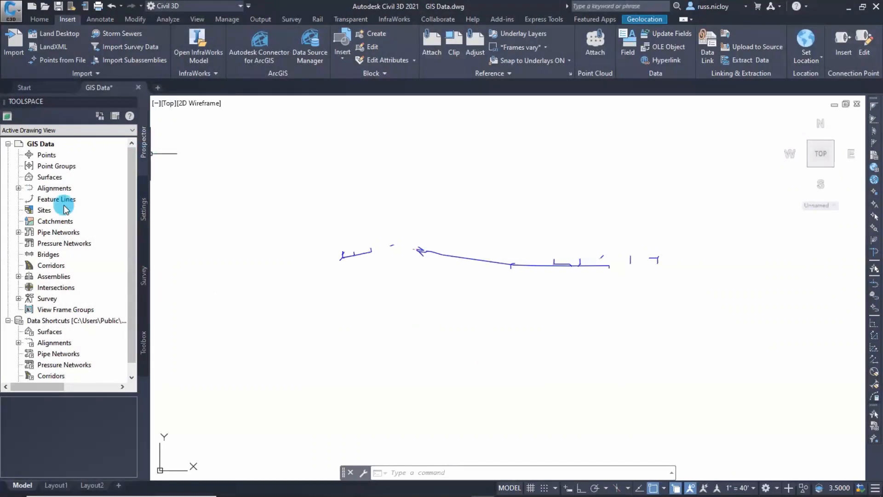
Examine the contents of the imported ArcGIS Network under Pipe Networks in the Prospector tree and collapse the tree again.
left_click(19, 231)
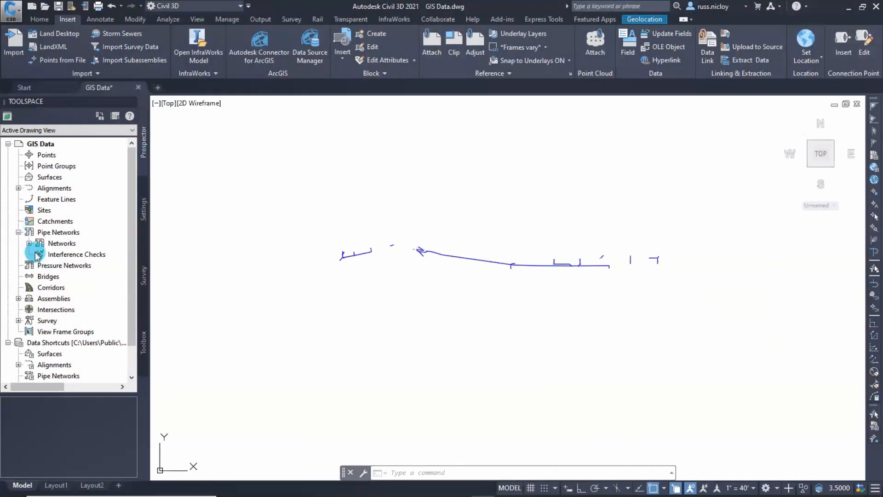
left_click(29, 243)
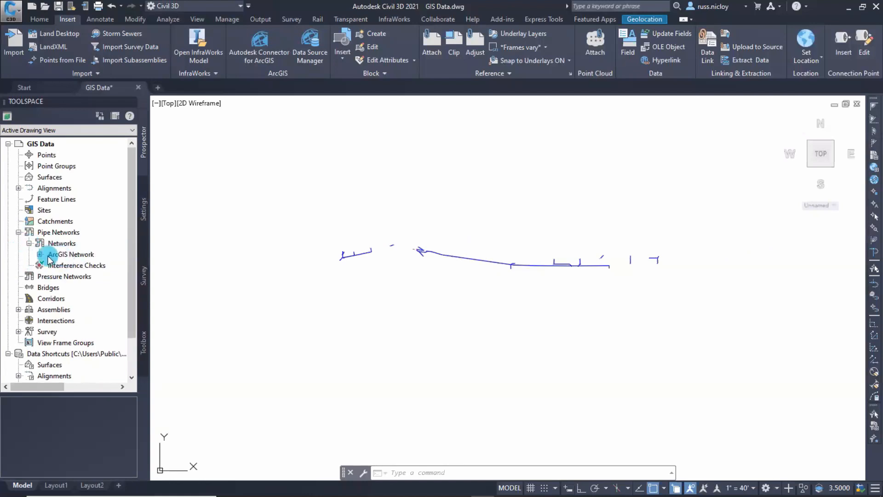
left_click(40, 254)
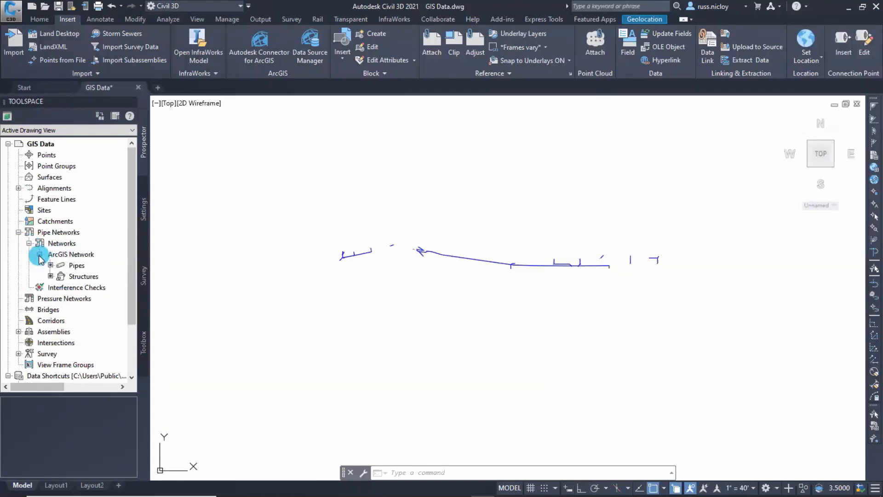
left_click(40, 255)
left_click(29, 243)
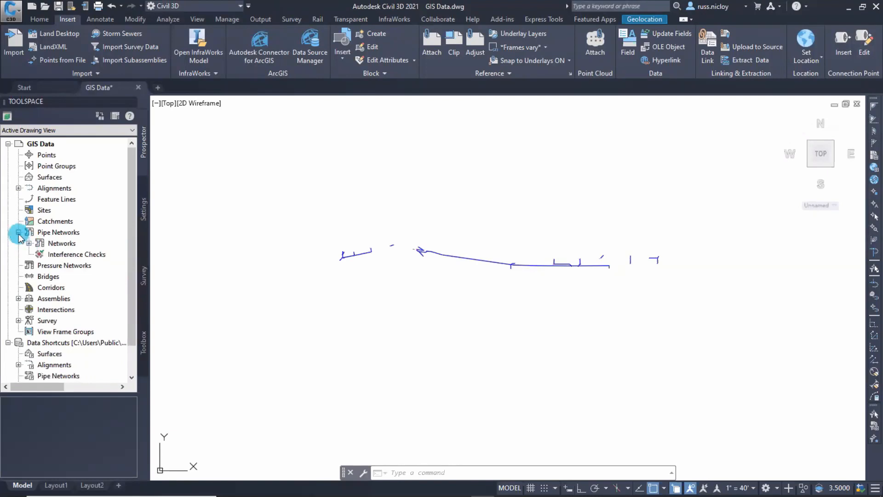
left_click(46, 268)
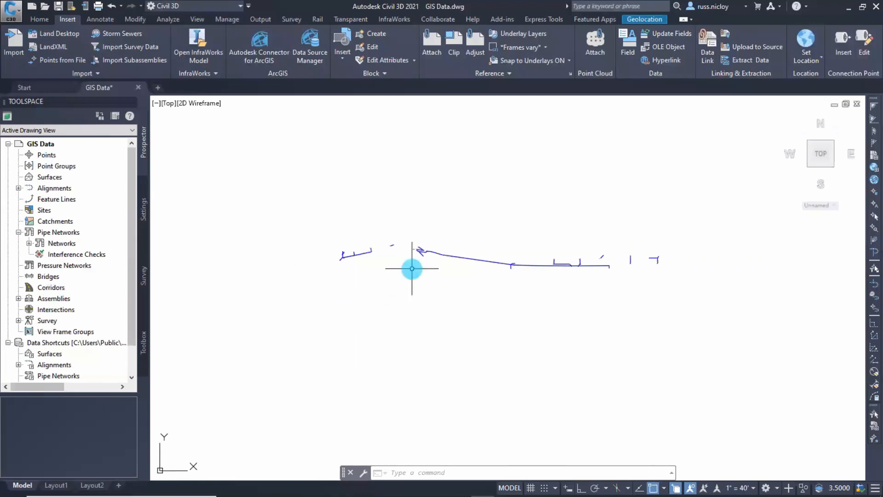
Examine the general information and part properties of Pipes Pipe 17, the short pipe in the western cluster, and cancel without changes.
scroll(421, 239, "up", 8)
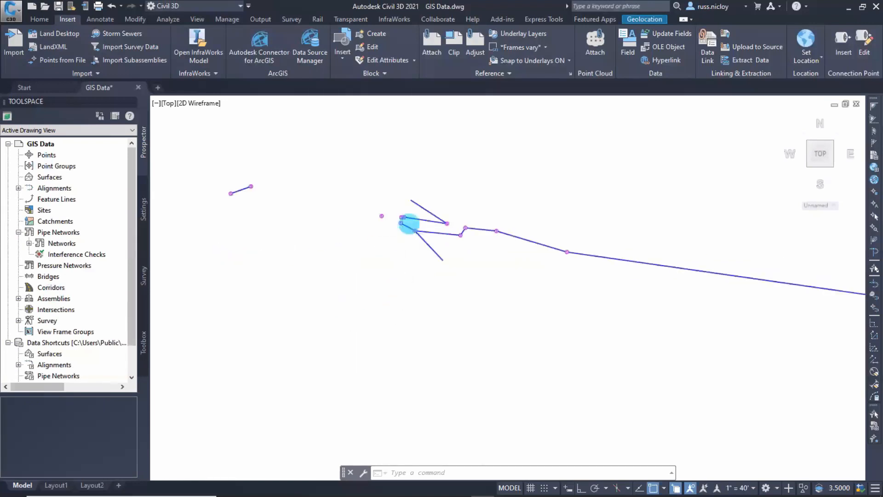
middle_click_drag(394, 240, 420, 291)
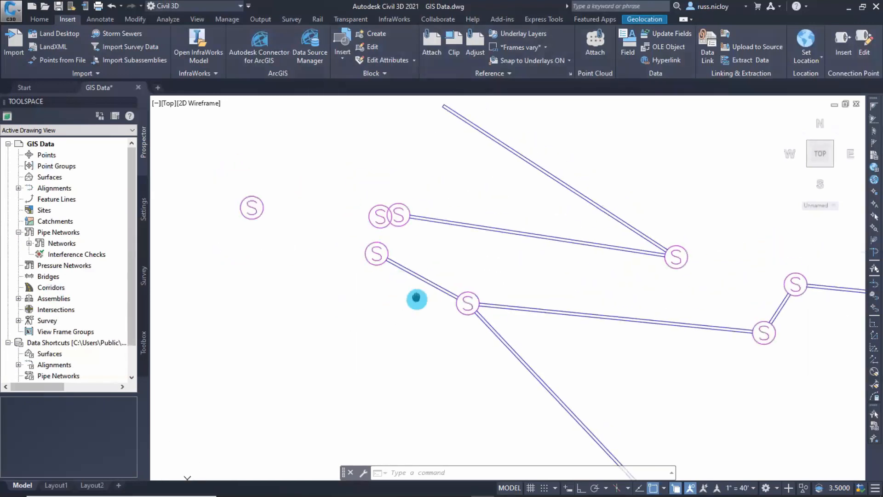
left_click(396, 278)
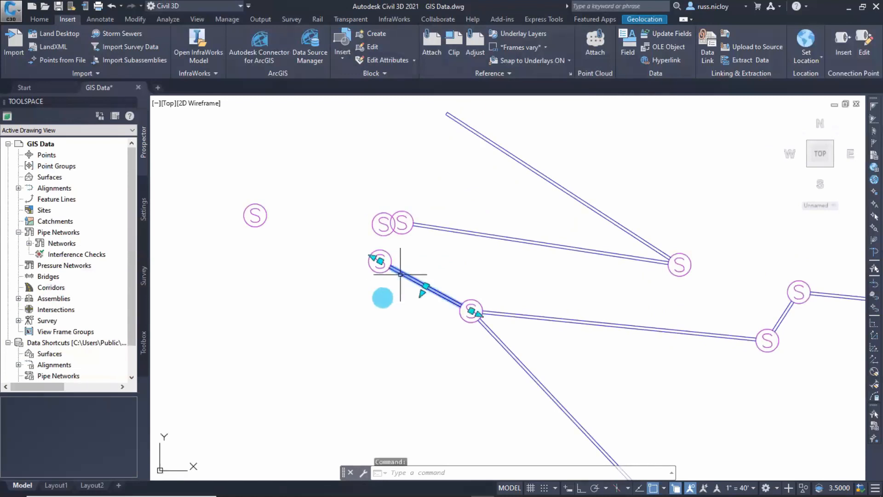
right_click(375, 302)
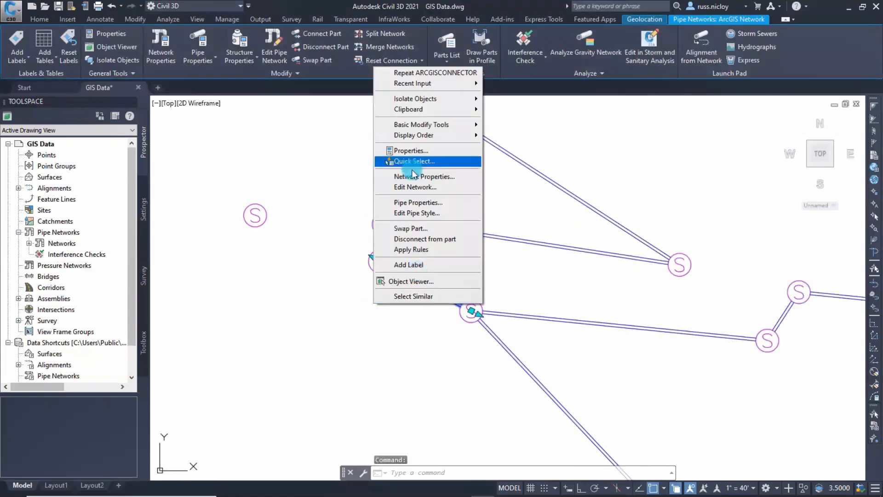
left_click(411, 204)
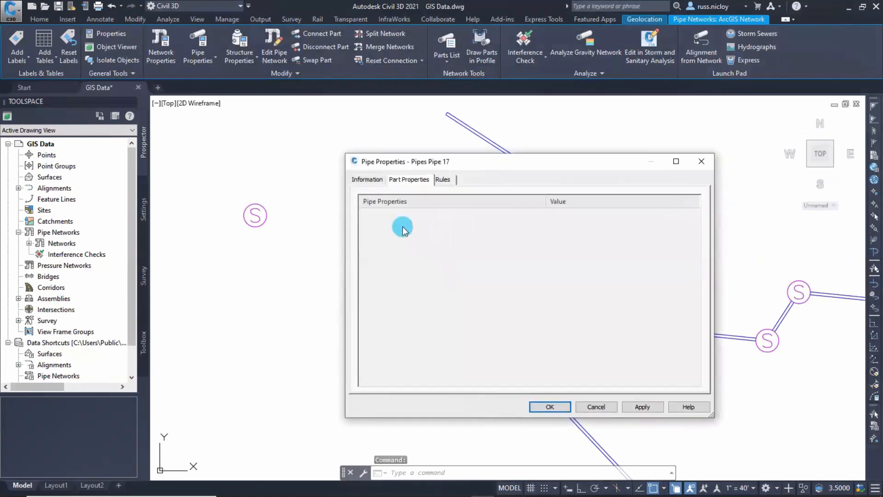
left_click(375, 179)
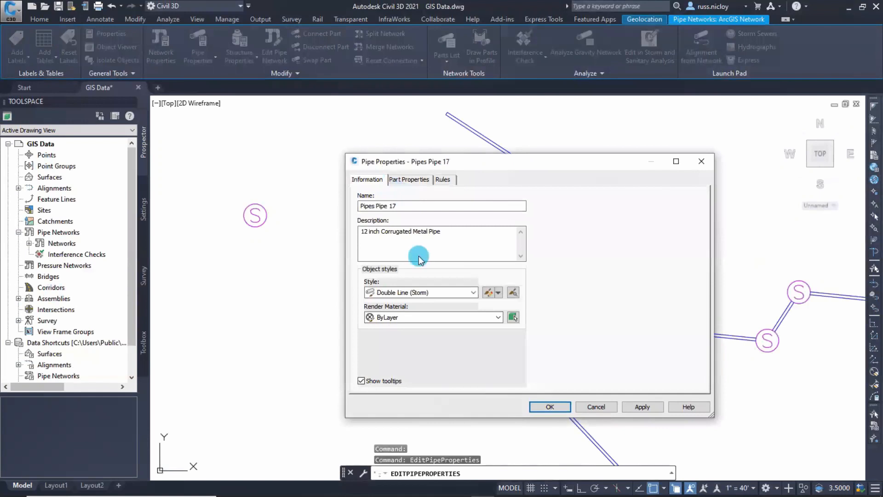
left_click(407, 181)
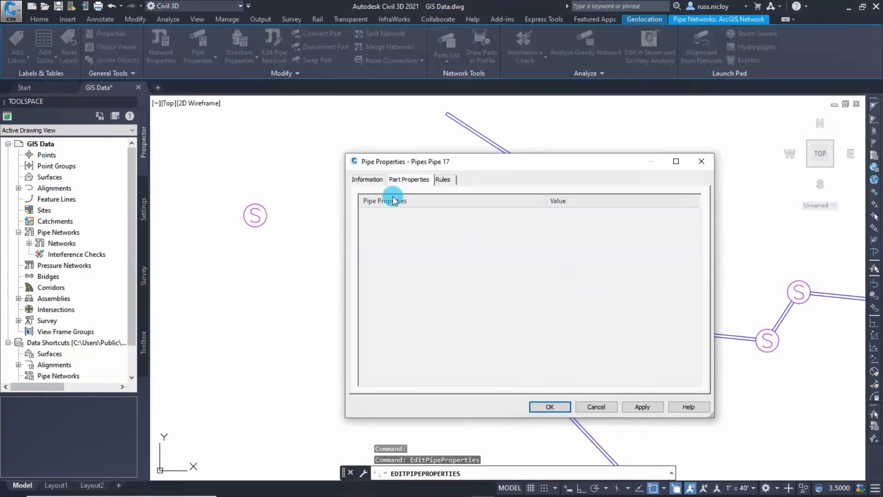
scroll(604, 287, "down", 1)
scroll(603, 288, "down", 8)
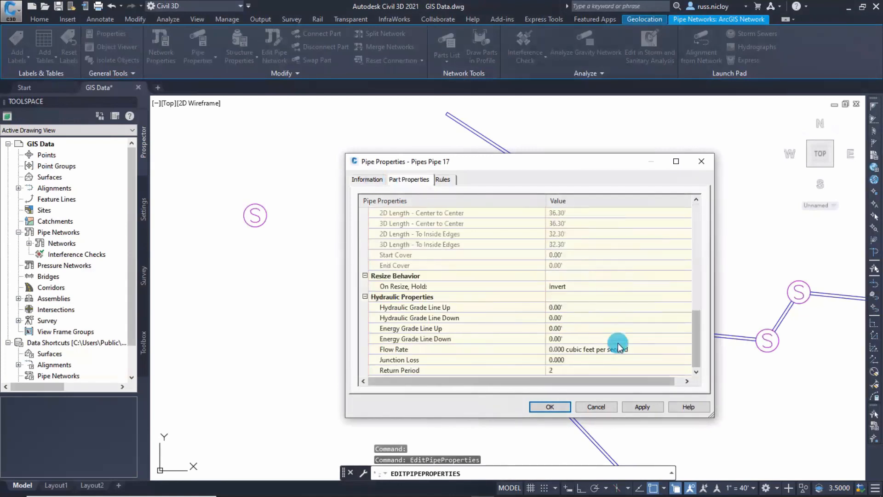
scroll(618, 344, "up", 4)
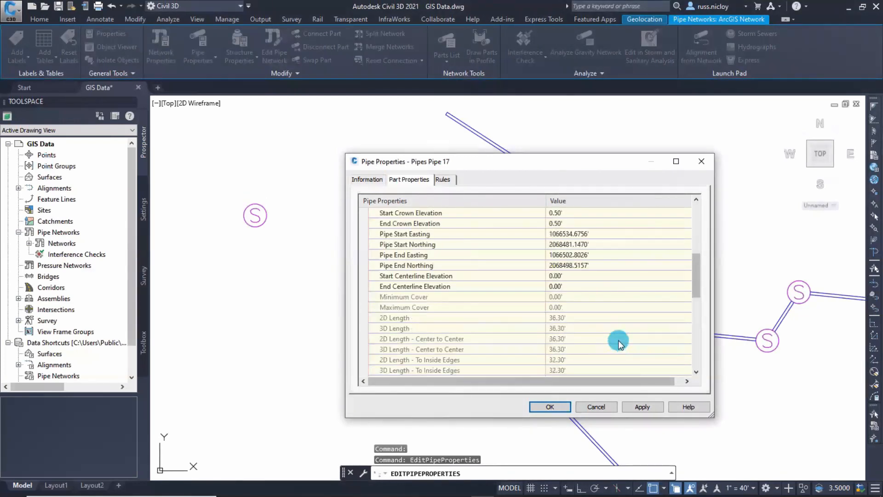
scroll(618, 340, "up", 6)
scroll(617, 329, "down", 7)
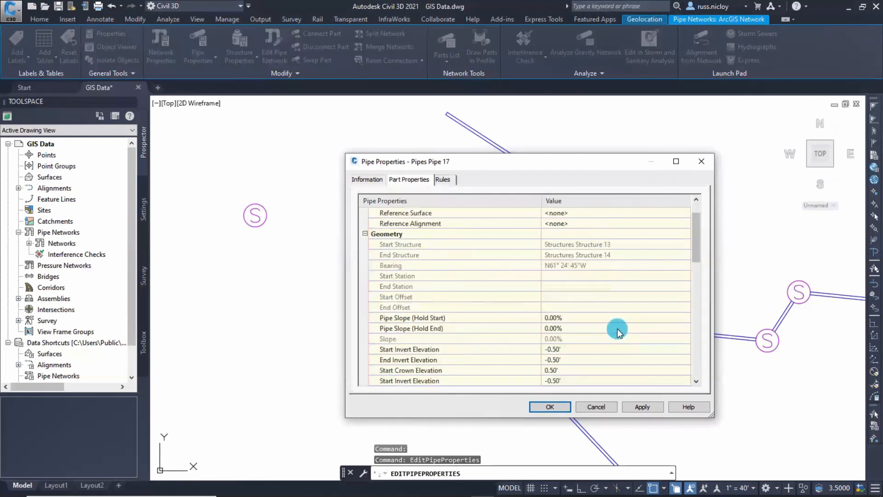
scroll(602, 280, "down", 7)
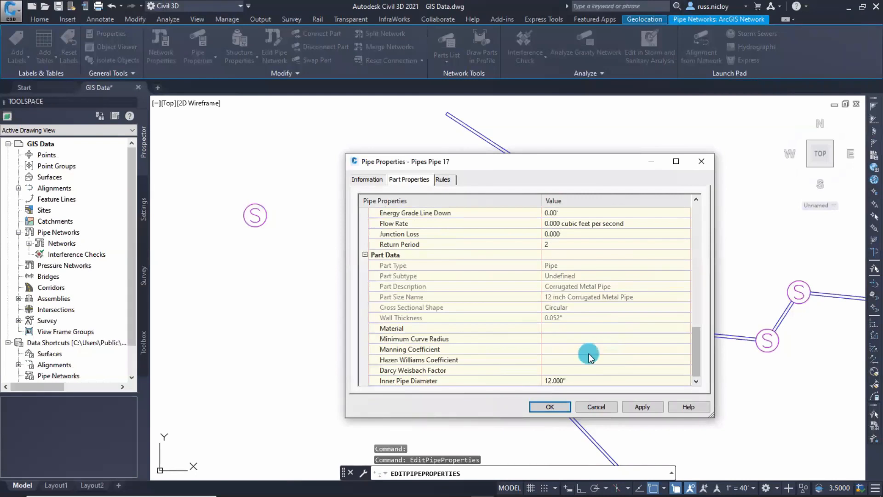
left_click(593, 407)
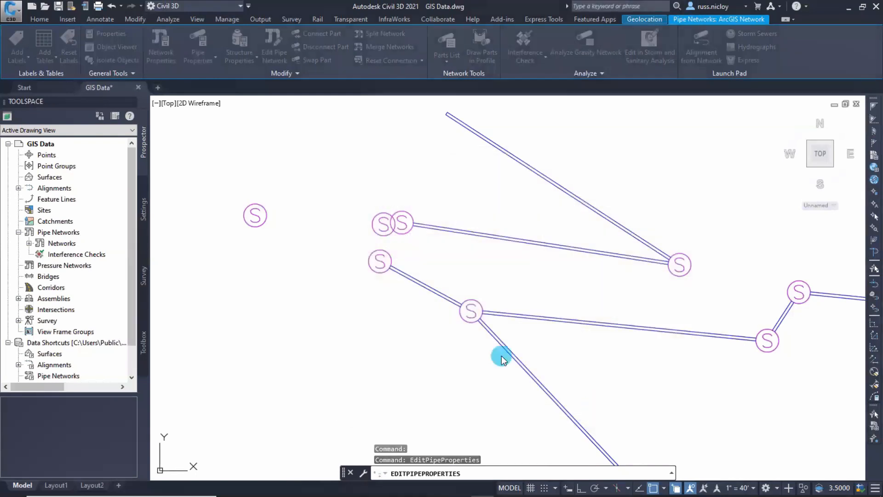
Examine the part properties of Structures Structure 13, at the southeast end of that short pipe, and cancel without changes.
left_click(461, 319)
right_click(447, 317)
left_click(495, 203)
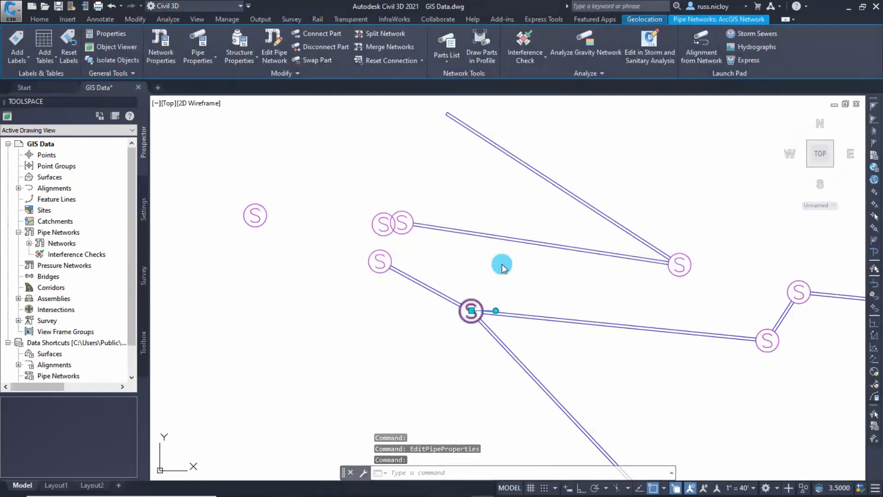
scroll(501, 265, "down", 4)
scroll(499, 267, "down", 5)
scroll(499, 269, "up", 10)
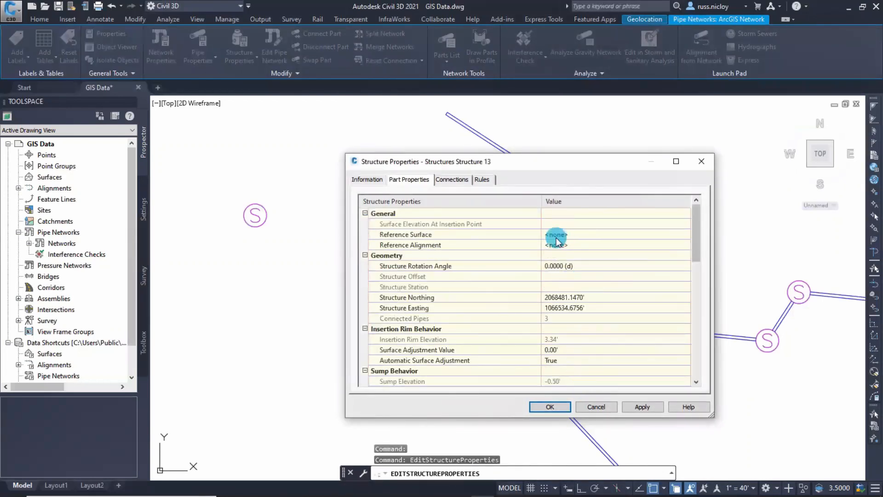
left_click(596, 408)
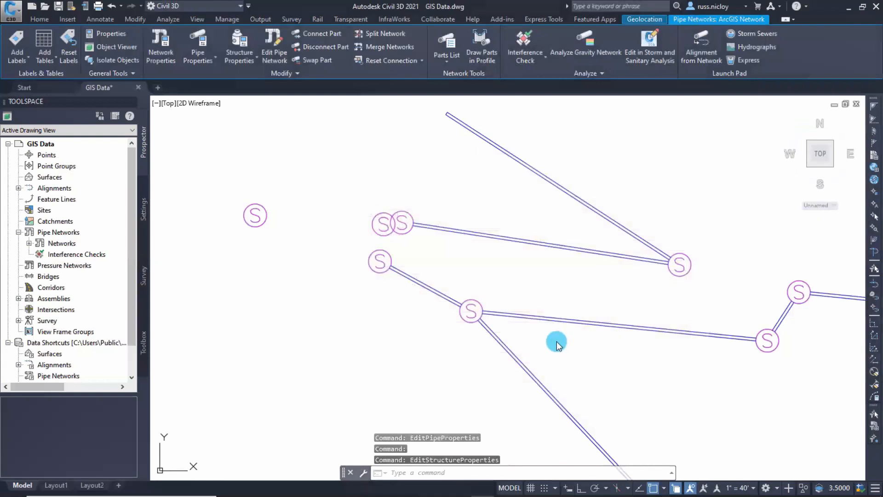
scroll(544, 341, "down", 8)
mouse_move(572, 341)
middle_mouse_down()
mouse_move(523, 276)
mouse_move(466, 272)
middle_mouse_up()
scroll(556, 296, "down", 3)
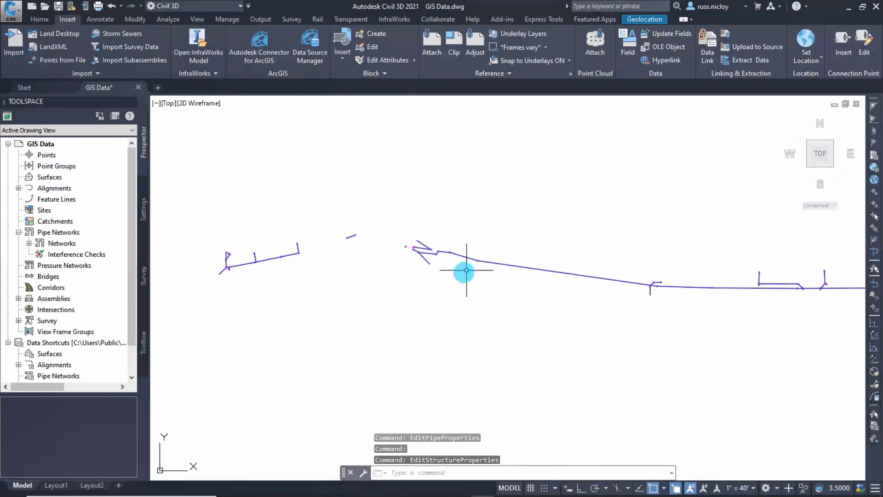
middle_click_drag(480, 282, 453, 258)
scroll(451, 256, "down", 2)
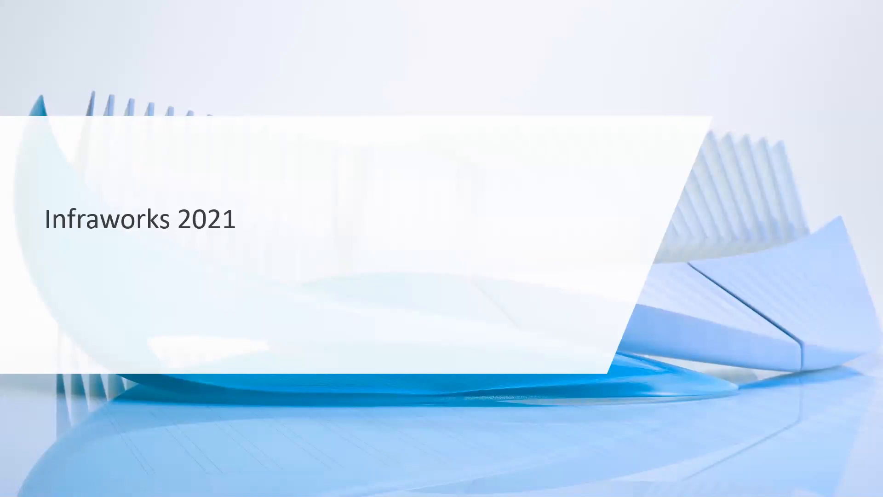
left_click(514, 222)
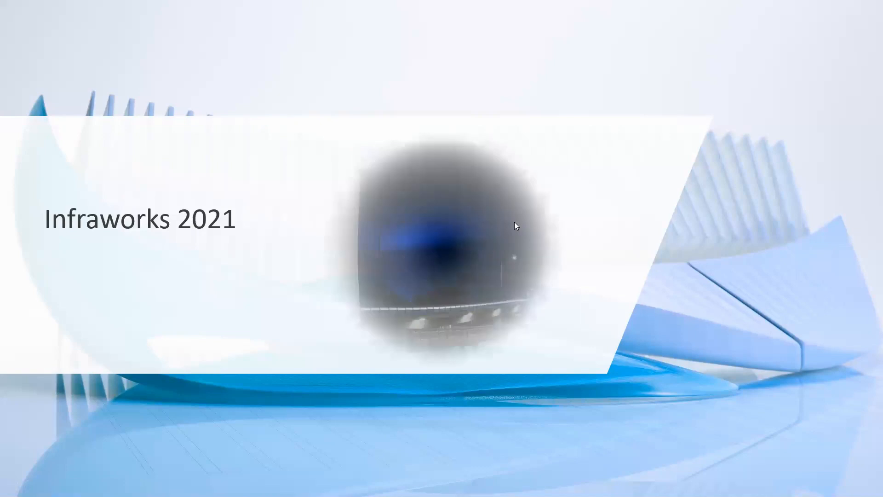
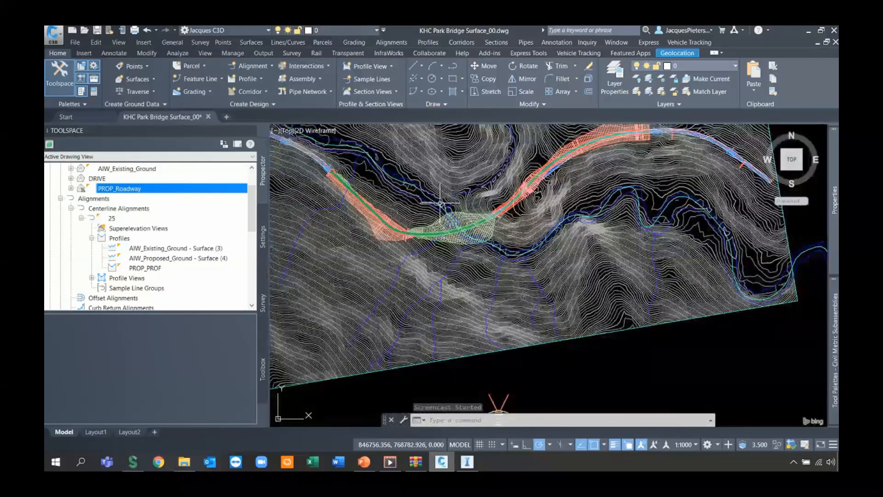
Examine the baseline and region parameters in the road corridor's properties, and cancel without changes.
scroll(498, 209, "up", 4)
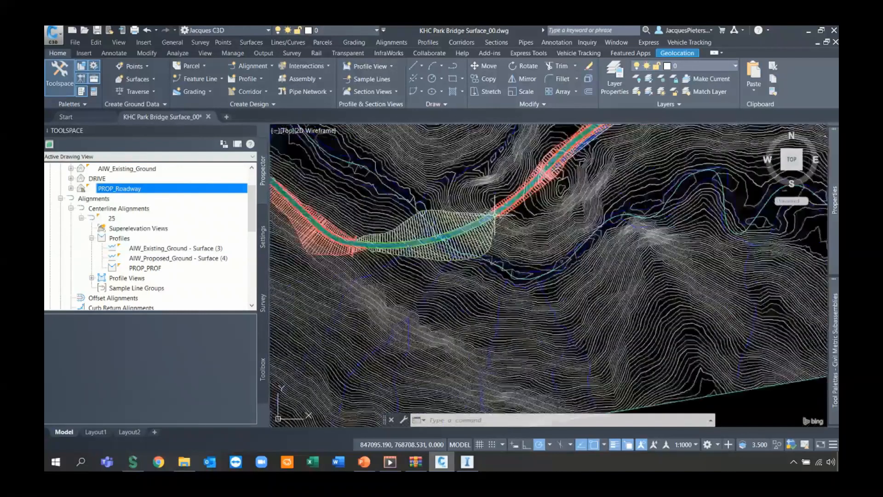
left_click(60, 199)
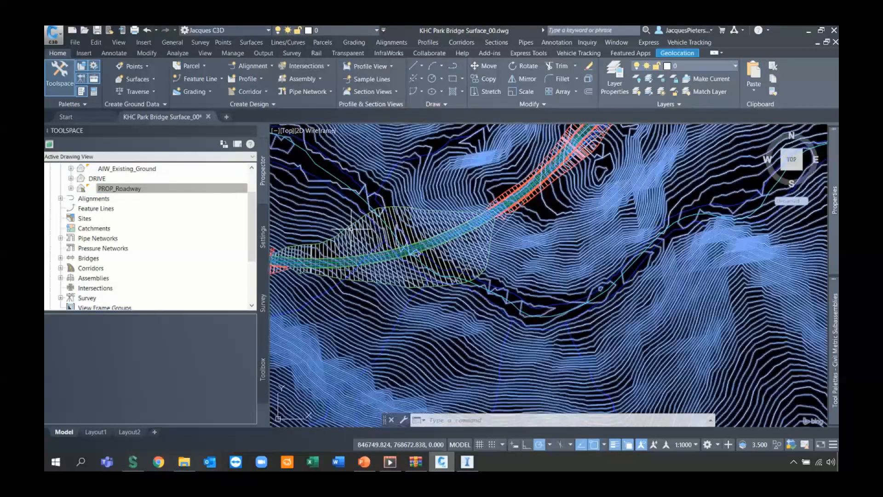
left_click(355, 224)
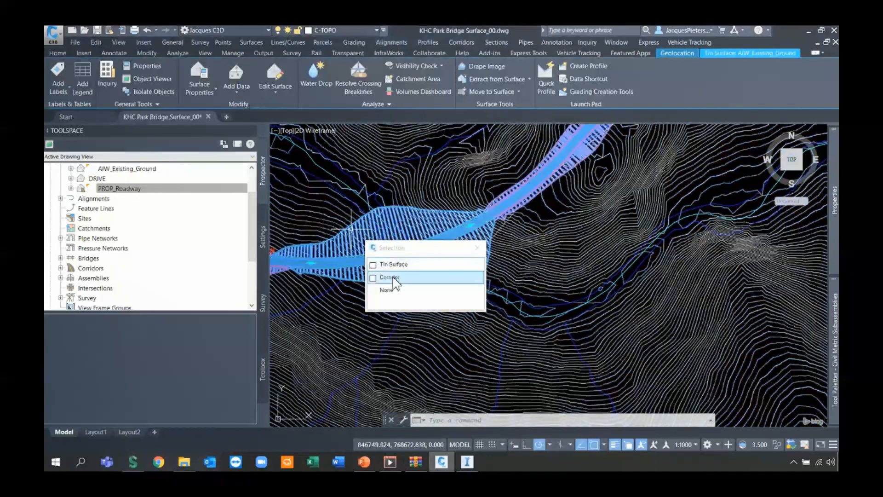
left_click(388, 278)
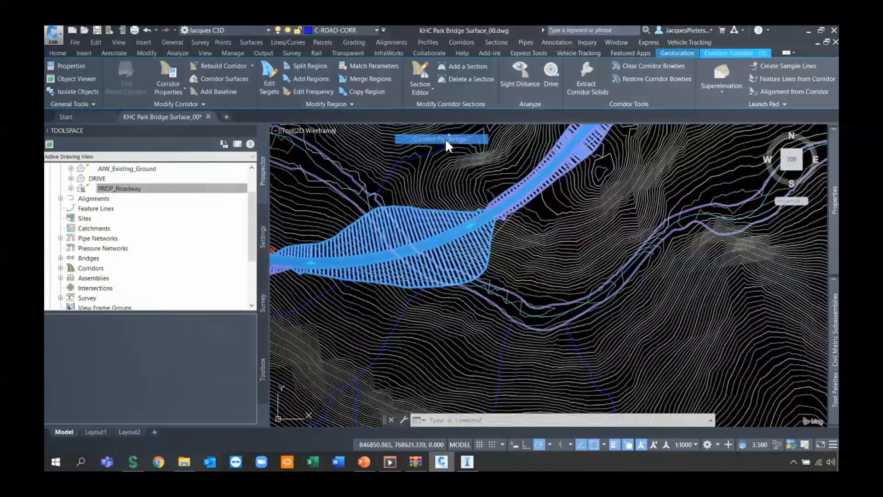
double_click(451, 145)
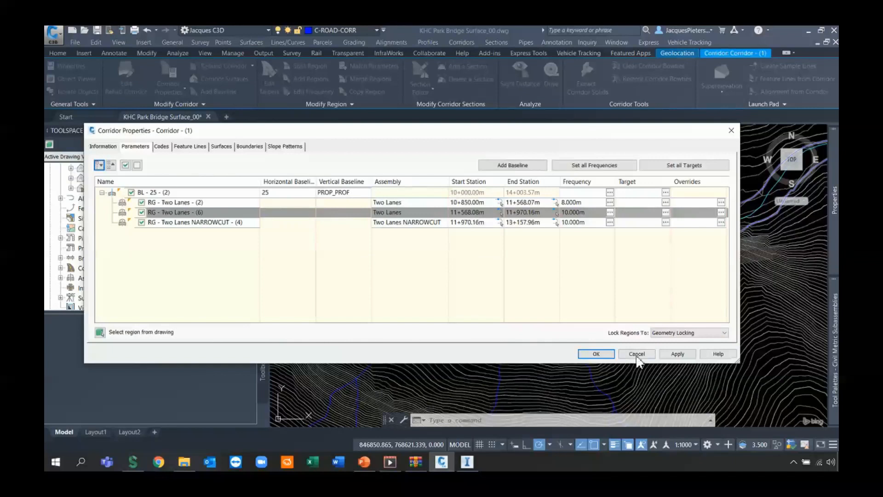
left_click(636, 354)
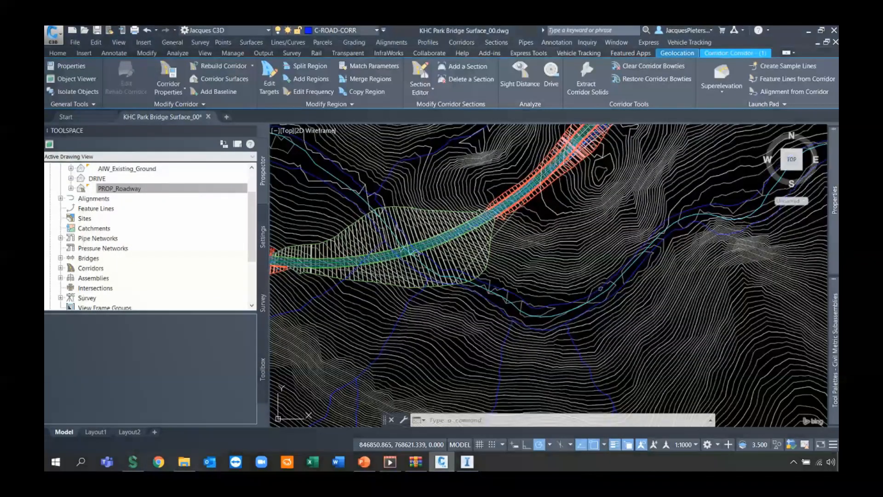
scroll(452, 280, "down", 2)
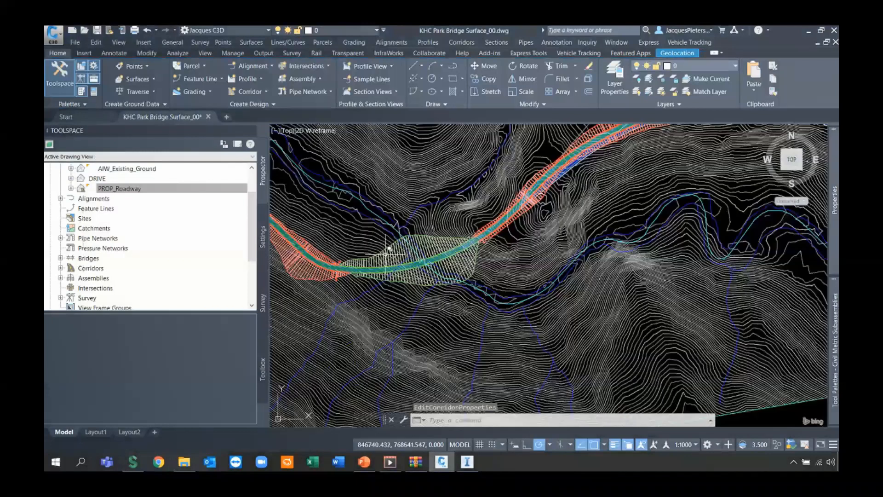
Switch to InfraWorks and start adding an Autodesk Civil 3D DWG data source to the Park Bridge Manze model.
left_click(466, 462)
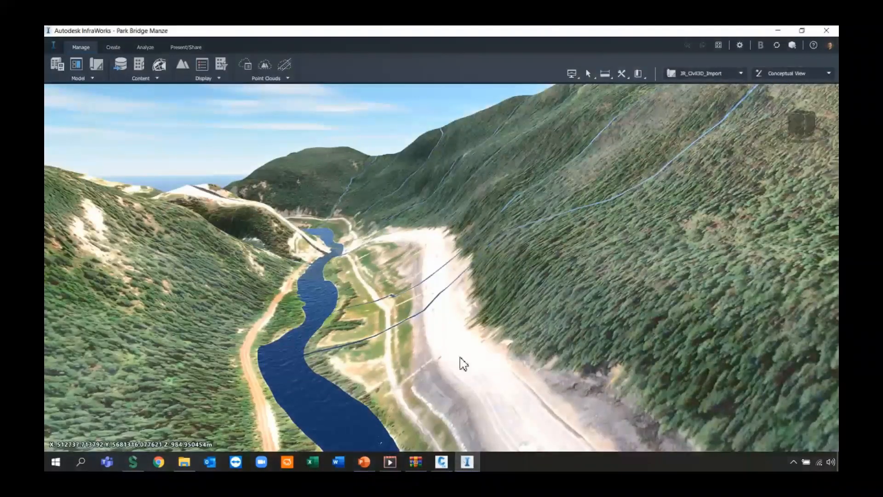
left_click_drag(471, 367, 411, 282)
scroll(410, 265, "down", 2)
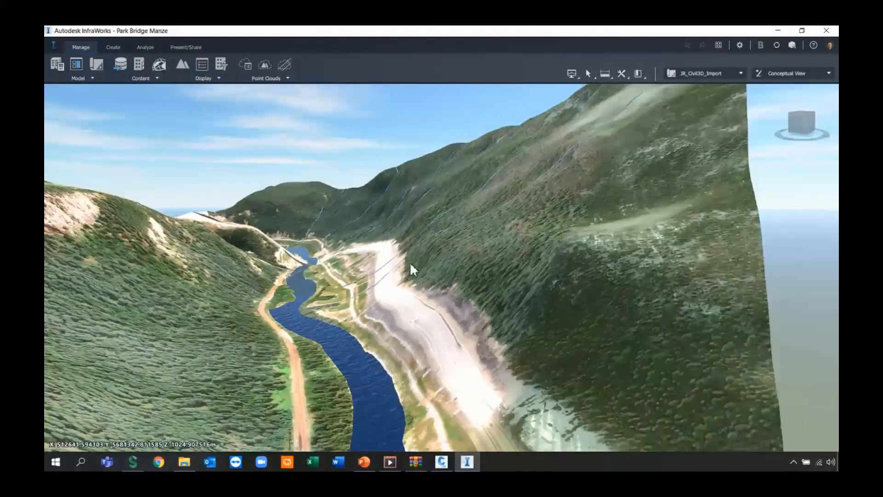
scroll(409, 264, "down", 1)
scroll(345, 271, "up", 4)
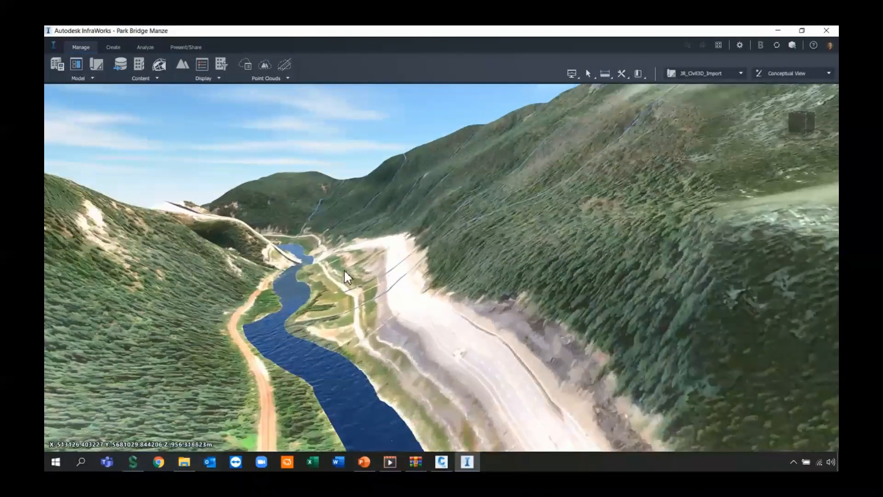
scroll(345, 272, "up", 2)
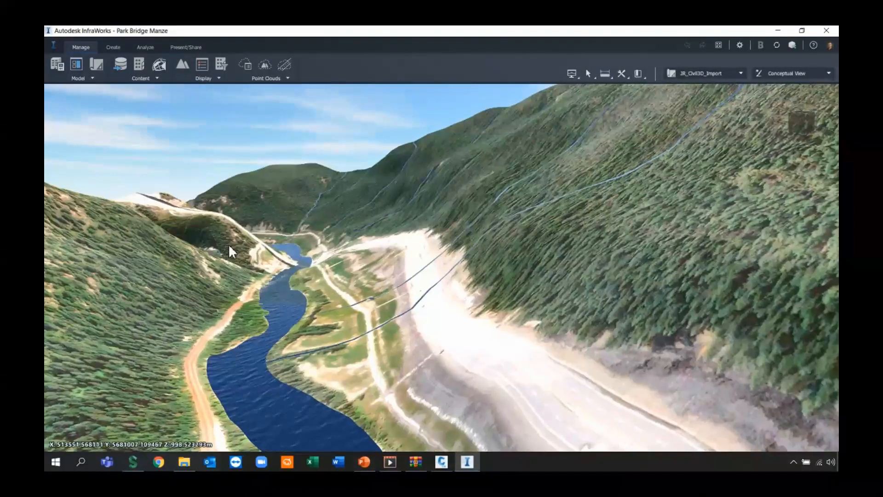
left_click(123, 68)
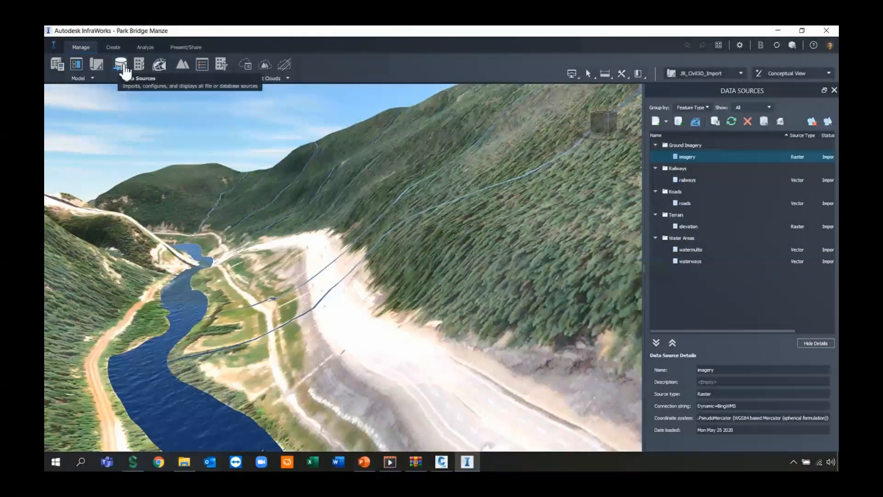
left_click(665, 121)
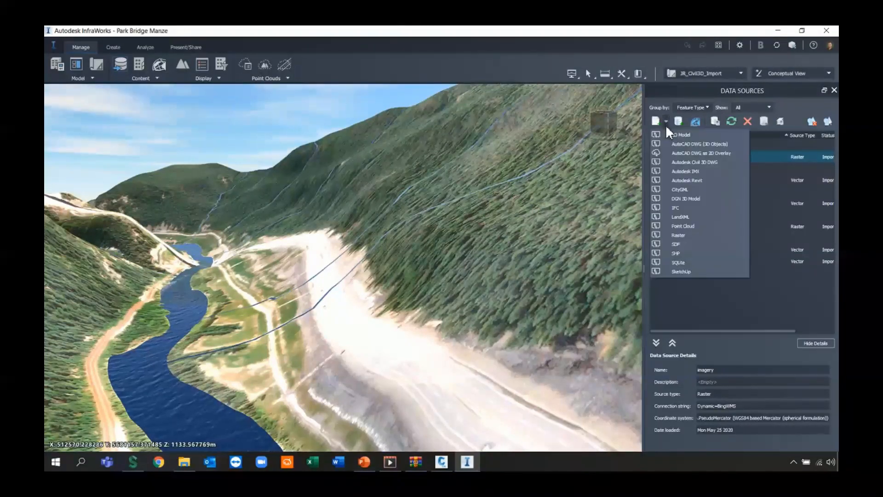
left_click(680, 161)
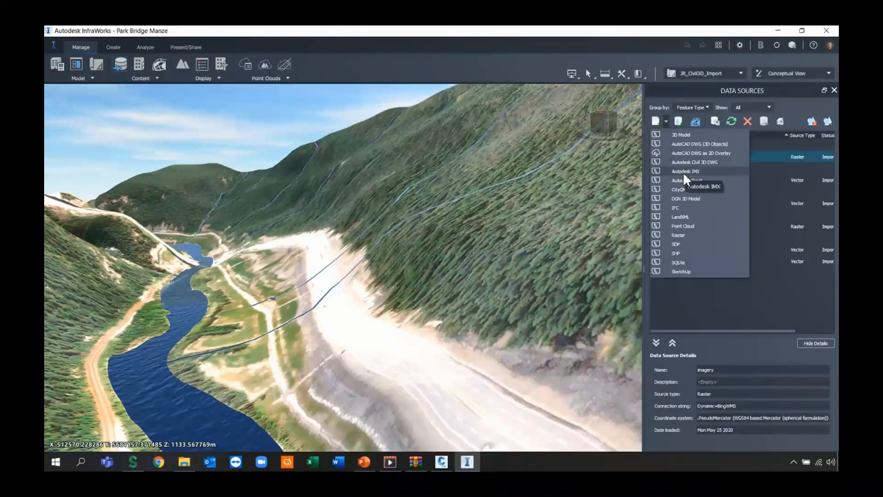
left_click(697, 160)
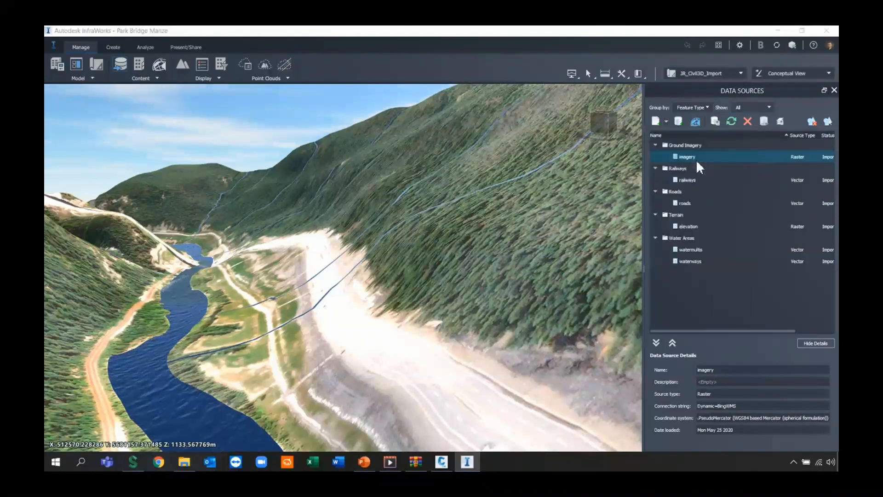
Load KHC Park Bridge Surface_00.dwg from the inner Bridge Workflow Dataset folder under D:\6.Bridge Development, including all its data sources.
left_click(208, 324)
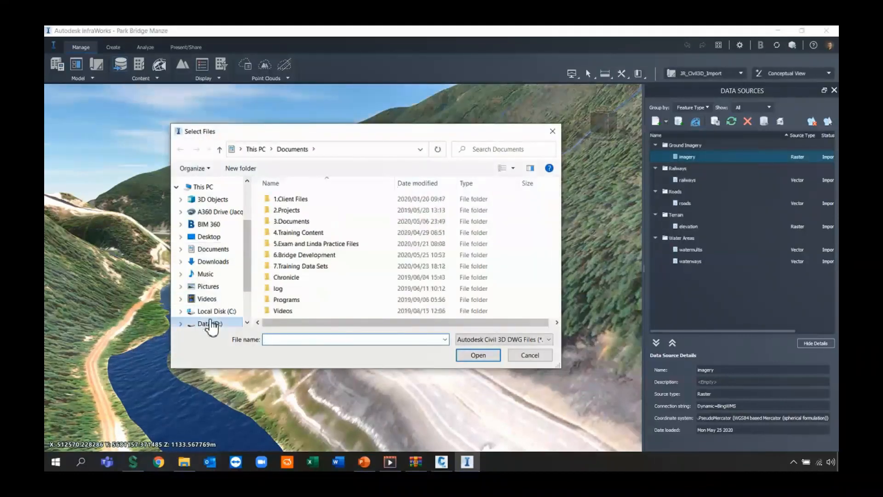
double_click(282, 256)
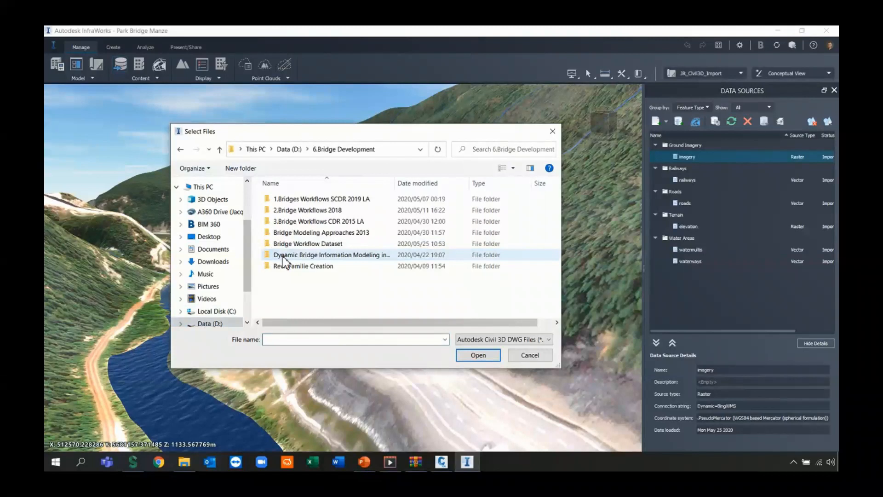
double_click(291, 243)
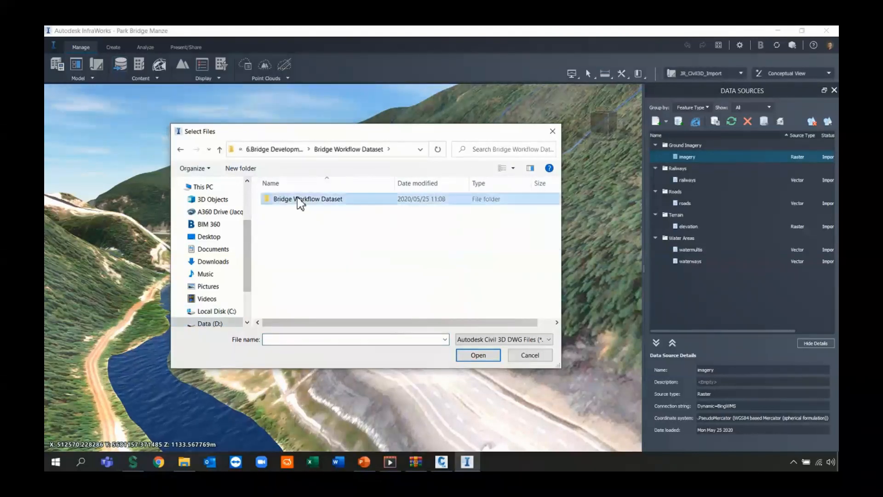
double_click(300, 200)
left_click(298, 210)
left_click(491, 359)
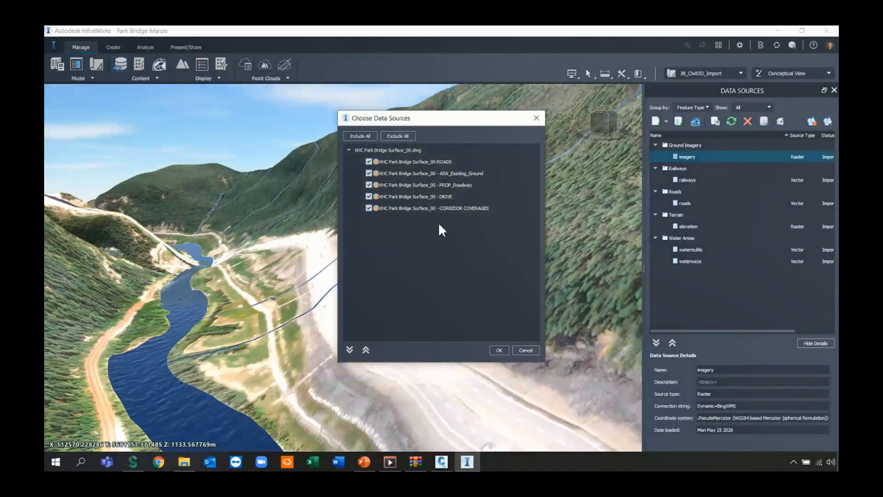
left_click(500, 350)
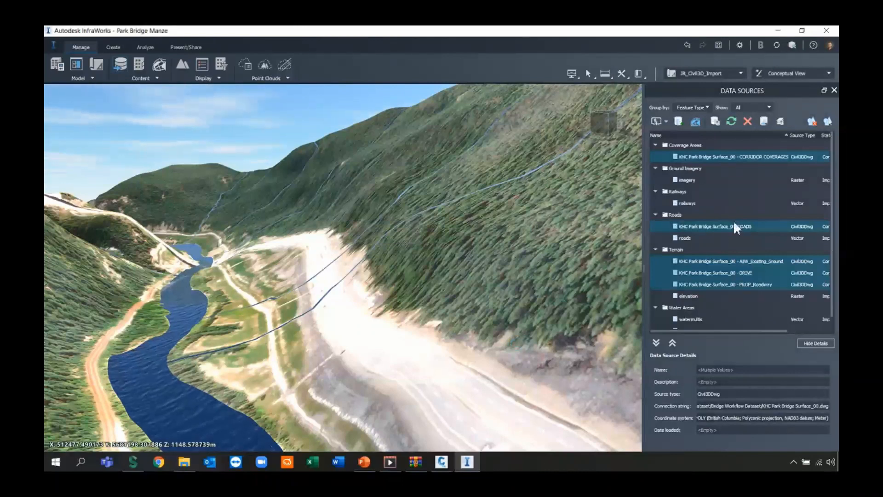
Configure the KHC Park Bridge Surface_00-ROADS data source, setting the road option of alignment 25 to Component Road.
left_click(730, 224)
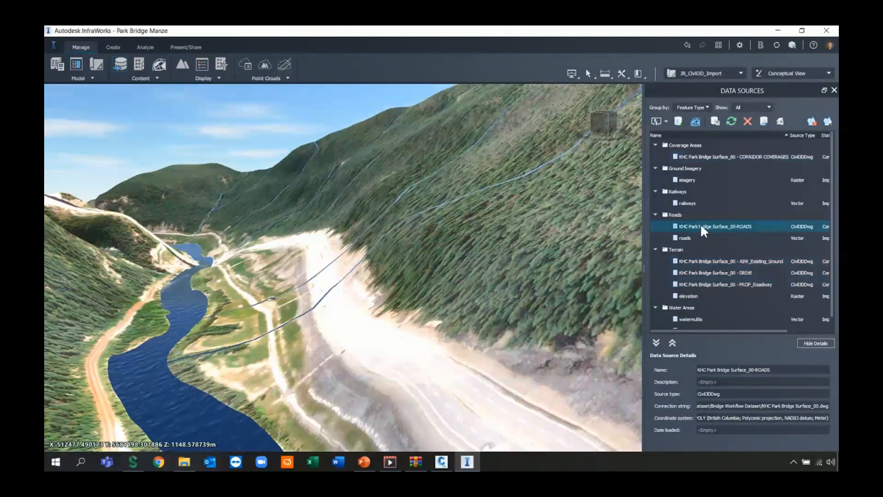
right_click(710, 230)
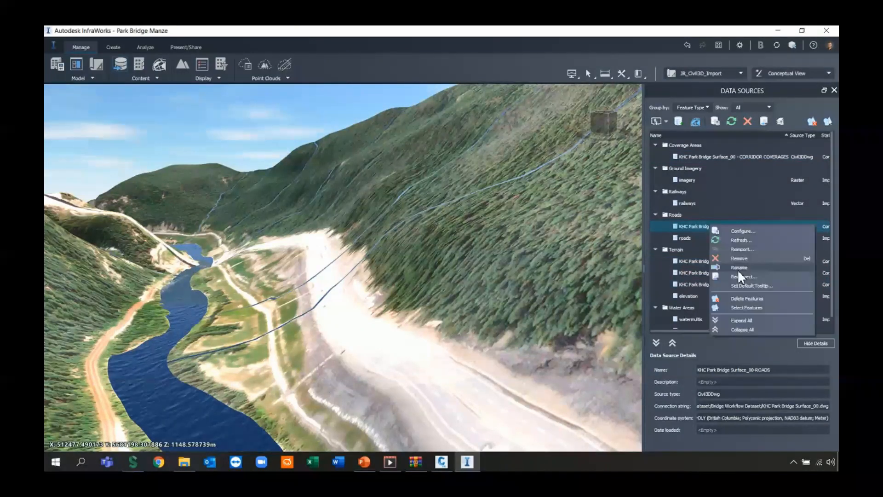
left_click(730, 230)
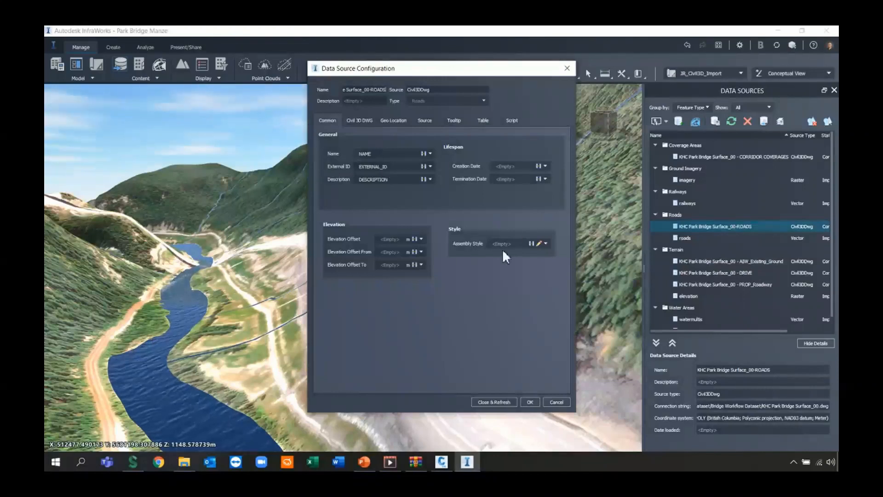
left_click(364, 121)
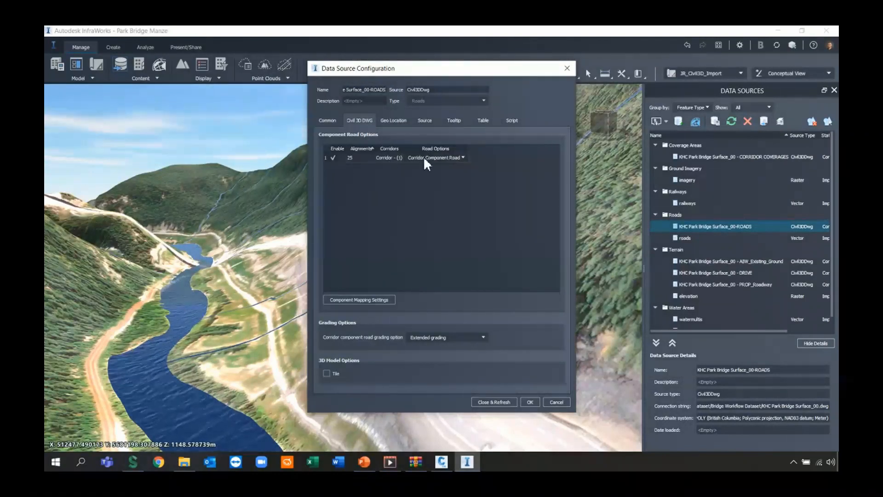
left_click(450, 158)
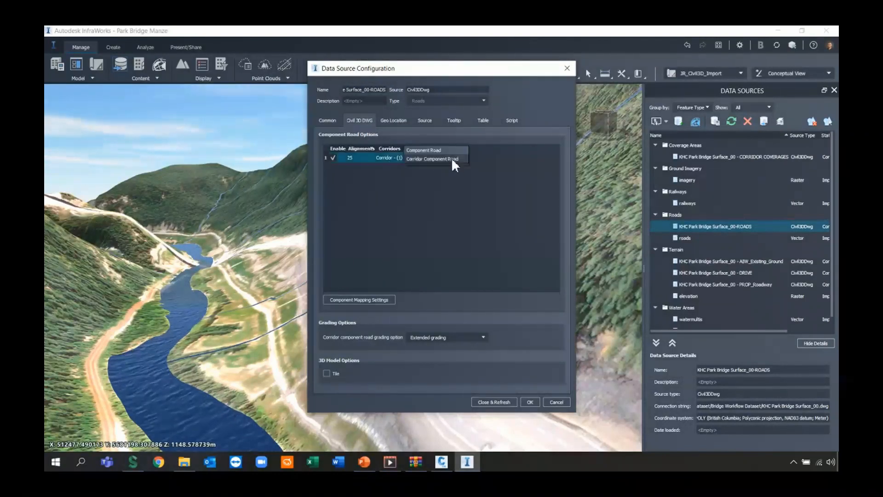
left_click(423, 150)
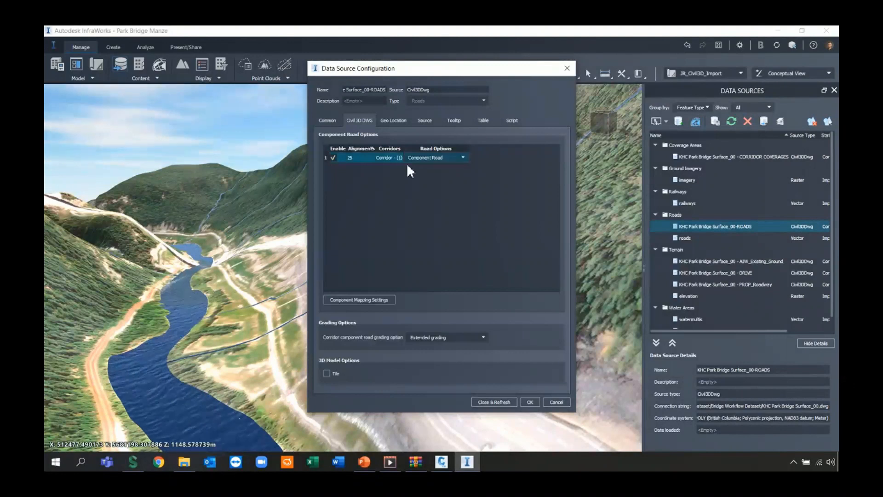
Review the subassembly, category and material rows in the component mapping table and save the mapping settings.
left_click(348, 300)
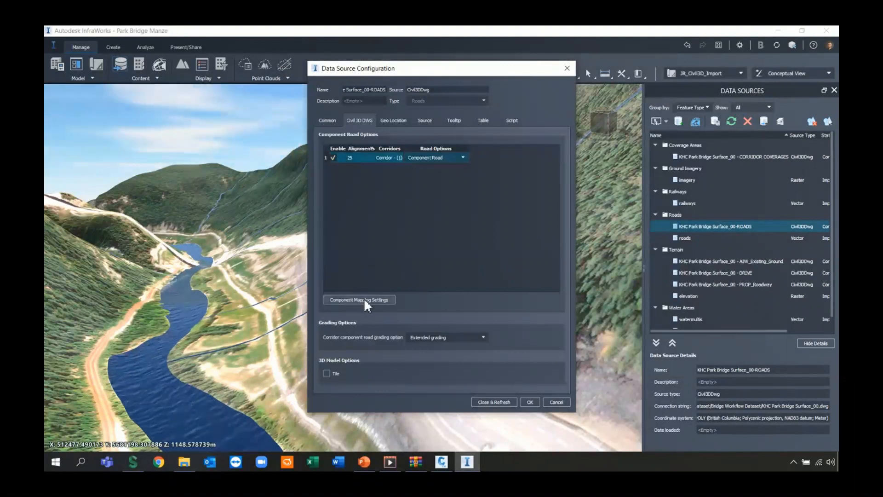
left_click(366, 300)
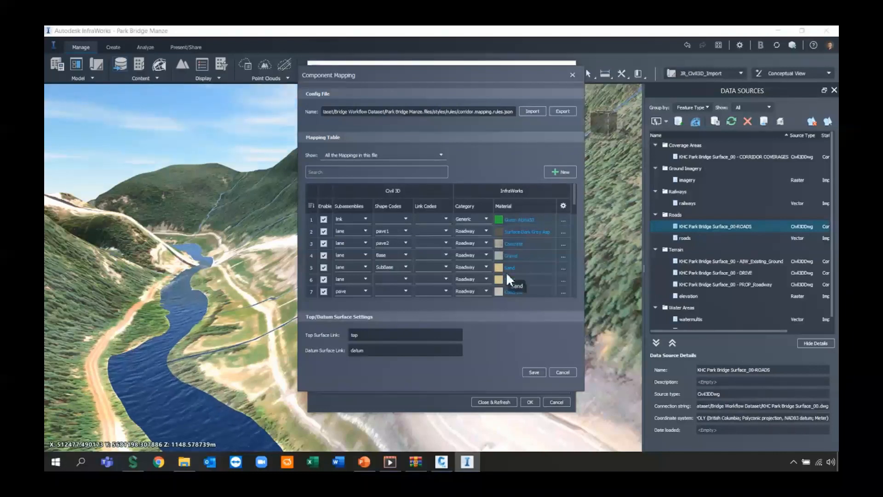
scroll(432, 262, "down", 2)
scroll(466, 256, "down", 5)
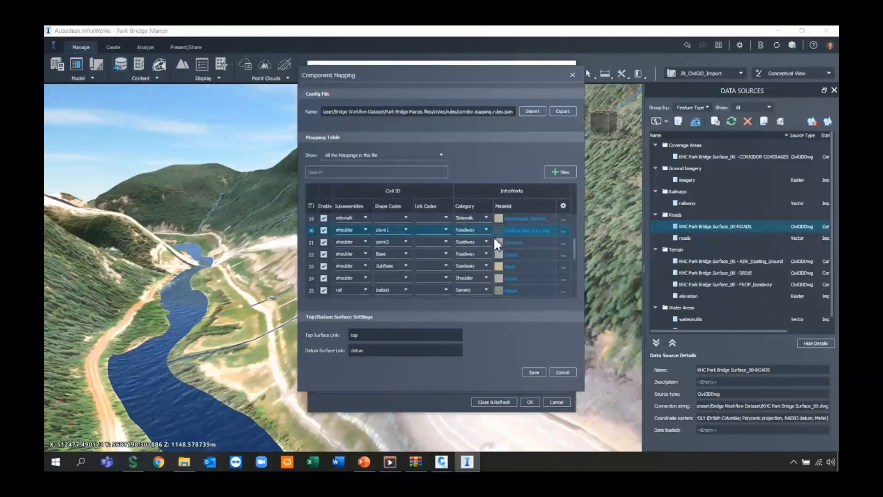
scroll(411, 235, "down", 3)
scroll(394, 252, "down", 2)
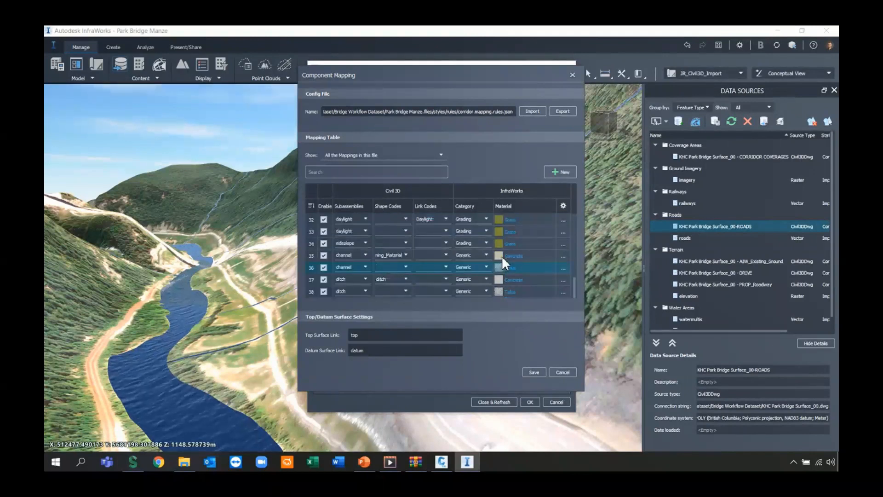
scroll(488, 271, "up", 6)
scroll(478, 286, "up", 1)
scroll(396, 263, "up", 3)
left_click(396, 260)
scroll(396, 264, "up", 1)
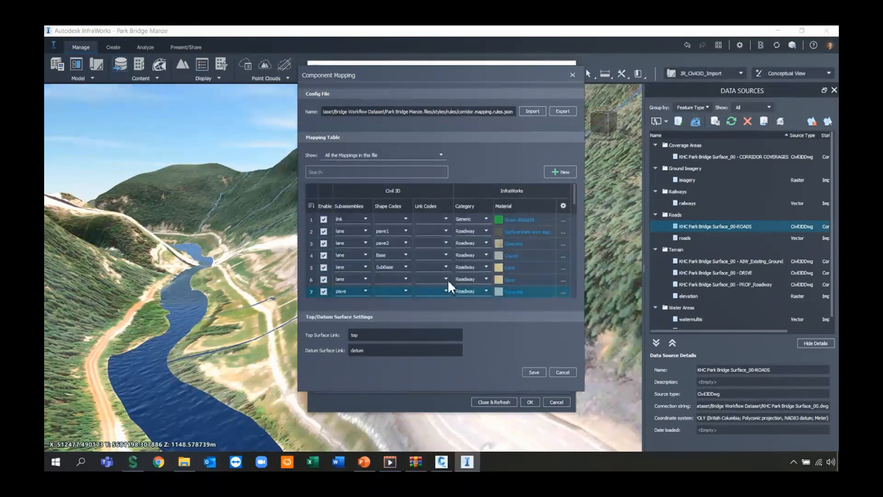
left_click(534, 373)
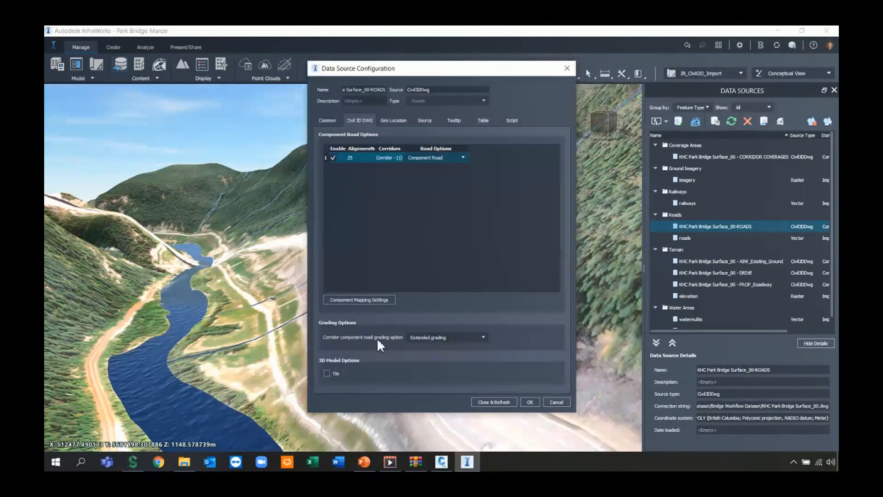
Use extended grading for the corridor component road, refresh the KHC Park Bridge Surface_00-ROADS data source in the model and dismiss the import warning.
left_click(475, 336)
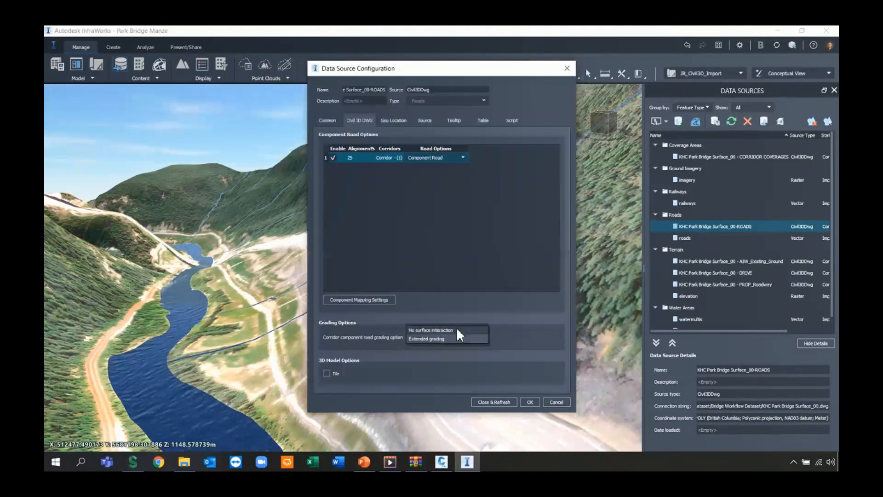
left_click(459, 338)
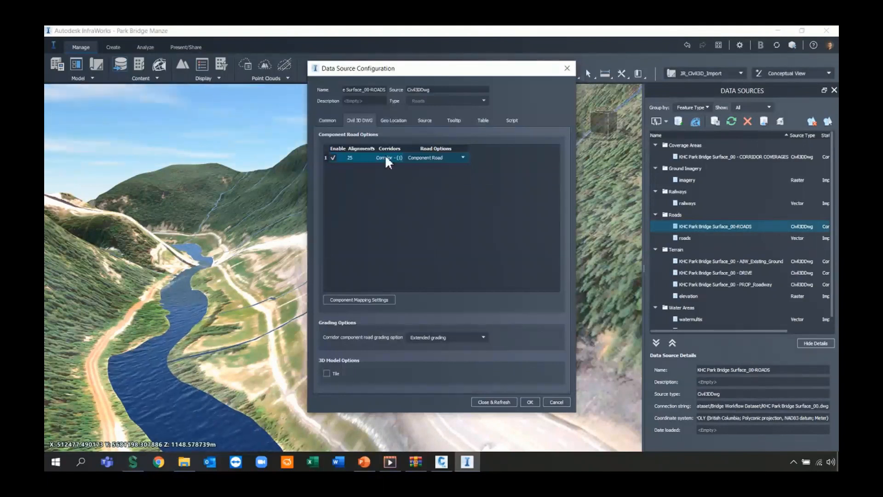
left_click(491, 403)
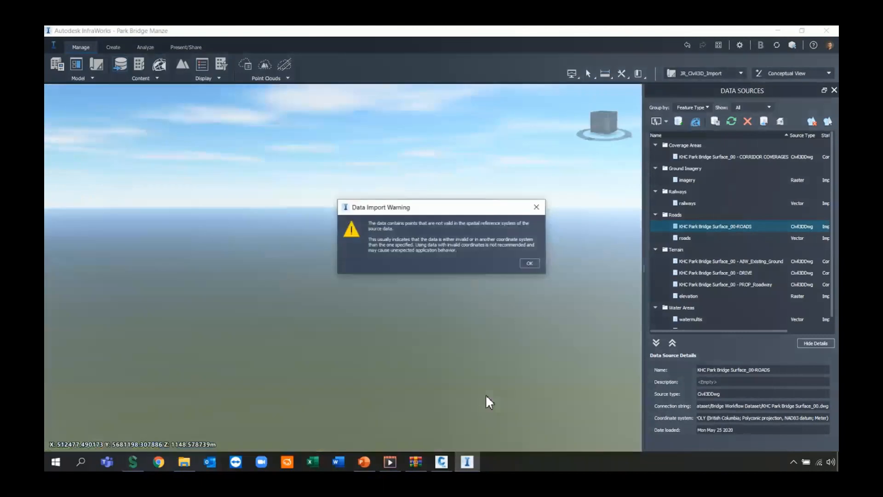
left_click(526, 262)
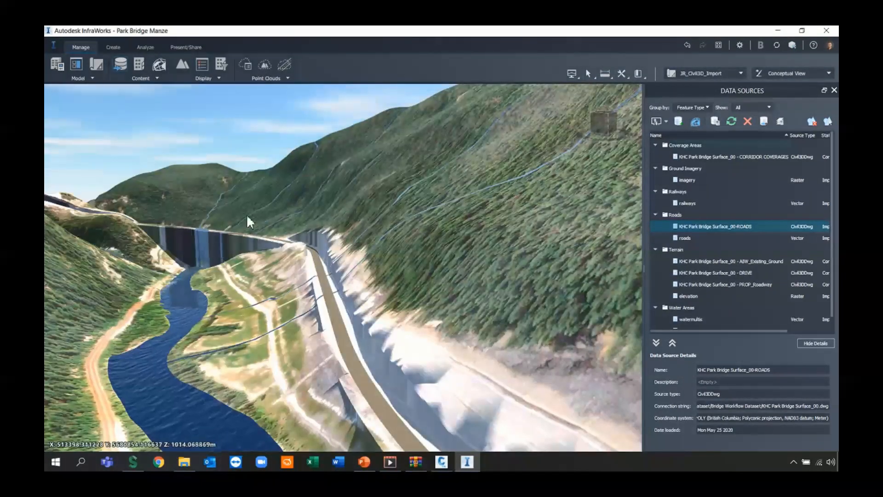
Select the imported component road 25 and examine its lanes, side slopes and the stretch crossing the river valley.
left_click_drag(327, 358, 290, 343)
left_click_drag(287, 385, 336, 310)
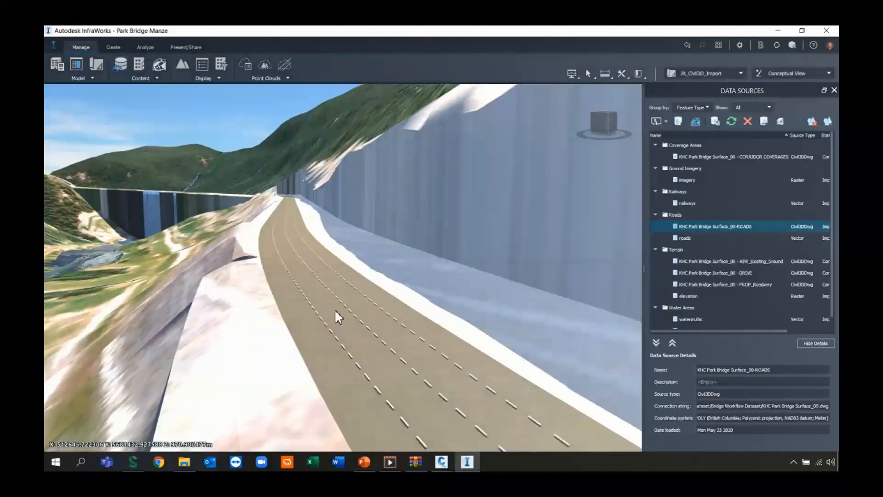
left_click(352, 294)
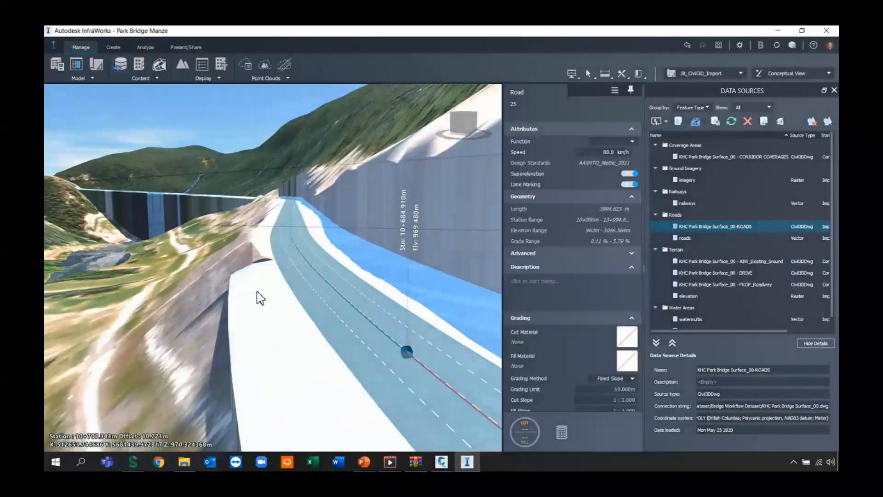
scroll(263, 305, "down", 2)
scroll(264, 306, "down", 3)
left_click_drag(265, 304, 226, 279)
middle_click_drag(228, 282, 317, 370)
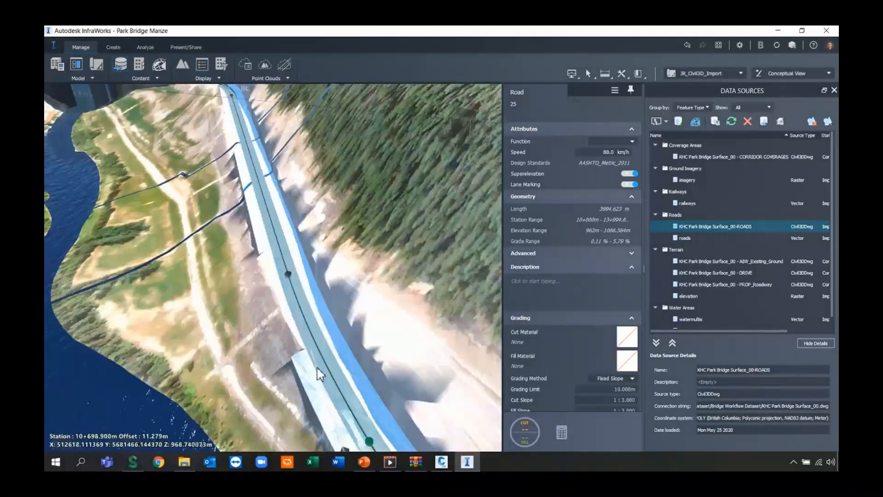
middle_click_drag(271, 175, 286, 250)
middle_click_drag(294, 134, 444, 434)
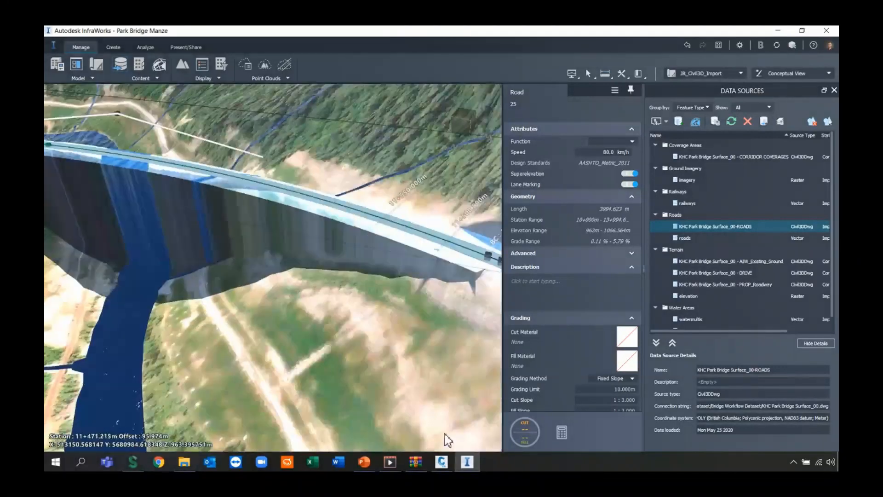
middle_click_drag(263, 290, 293, 331)
scroll(293, 328, "down", 3)
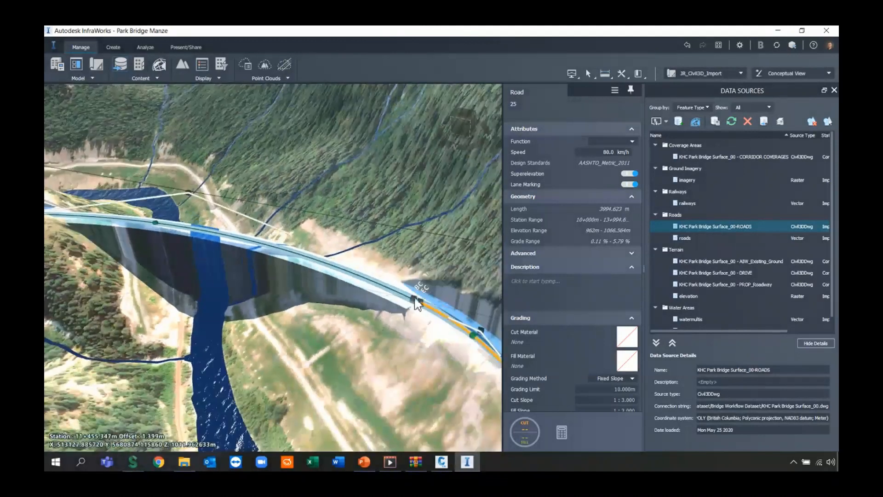
left_click_drag(366, 356, 291, 336)
Show road 25 in the profile view, examine its grades along the alignment, and close the profile view.
right_click(291, 337)
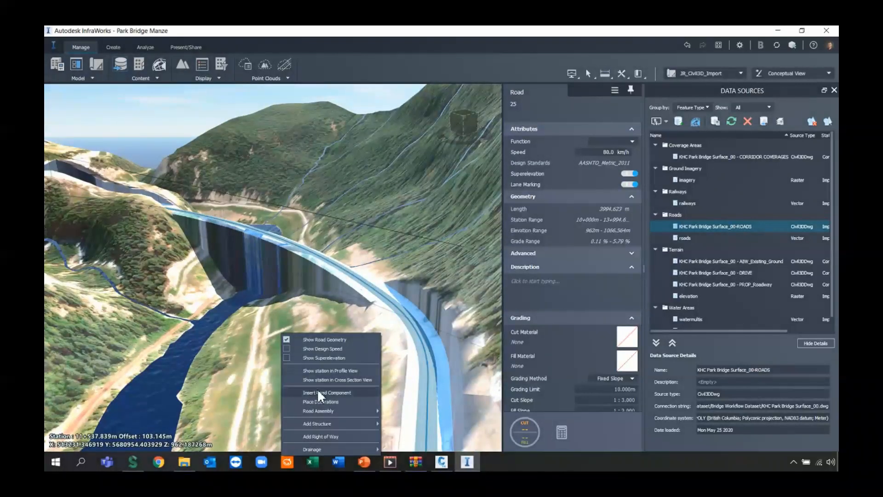
left_click(322, 371)
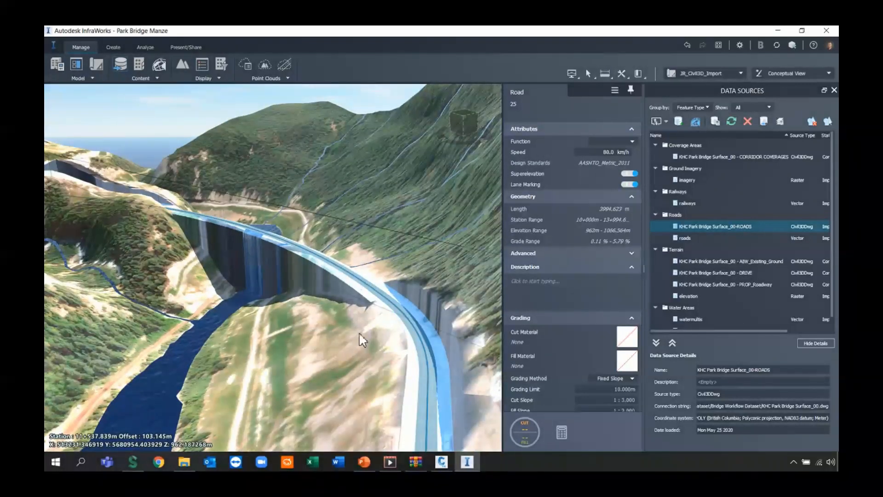
scroll(348, 353, "down", 10)
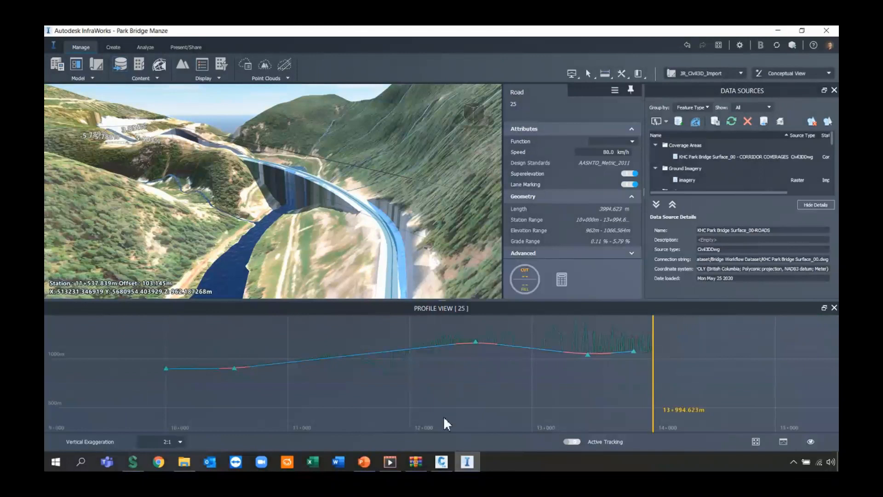
scroll(430, 349, "up", 8)
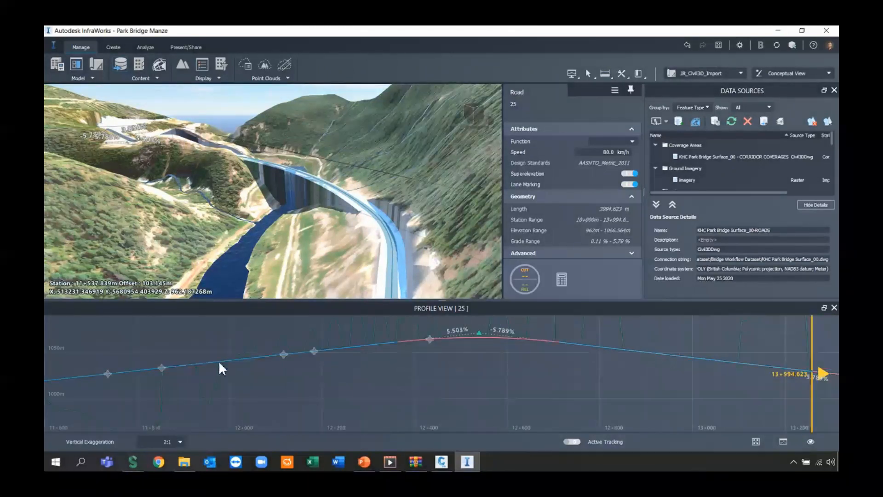
scroll(214, 363, "down", 3)
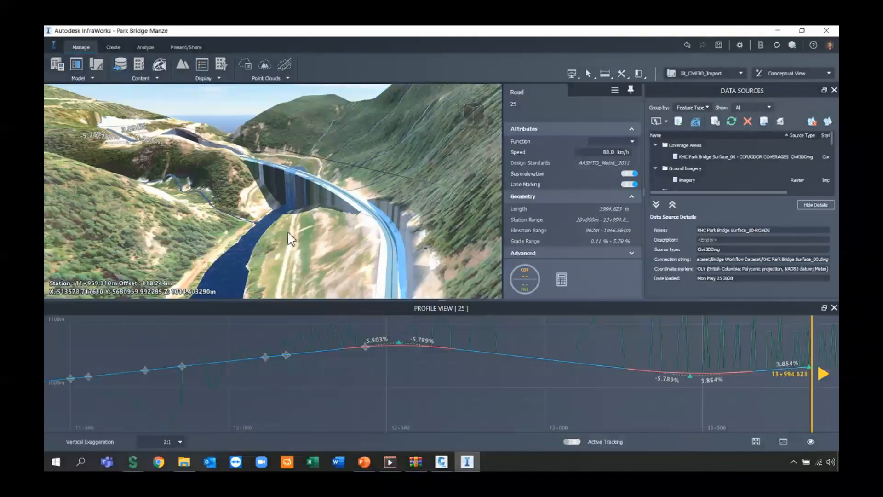
left_click(834, 309)
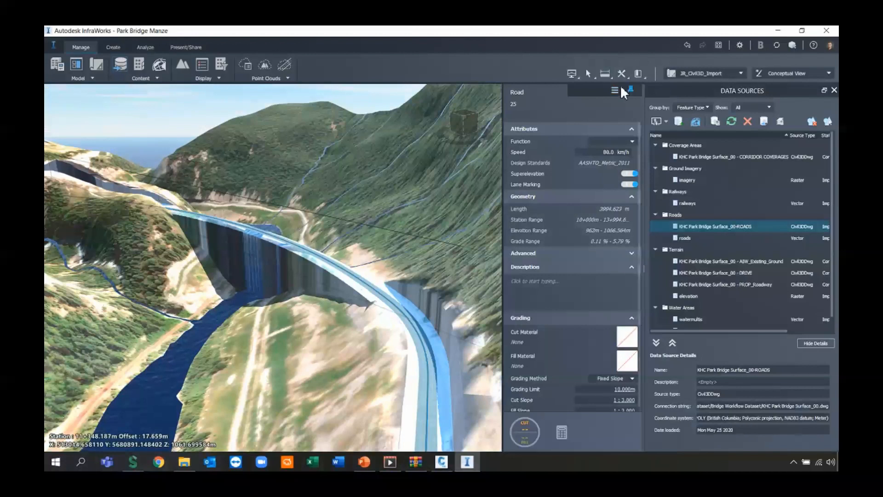
Add a bridge structure to road 25 across the river valley, from about station 11+532 to about station 12+025.
left_click(284, 362)
left_click_drag(276, 335, 312, 325)
left_click(517, 321)
right_click(329, 210)
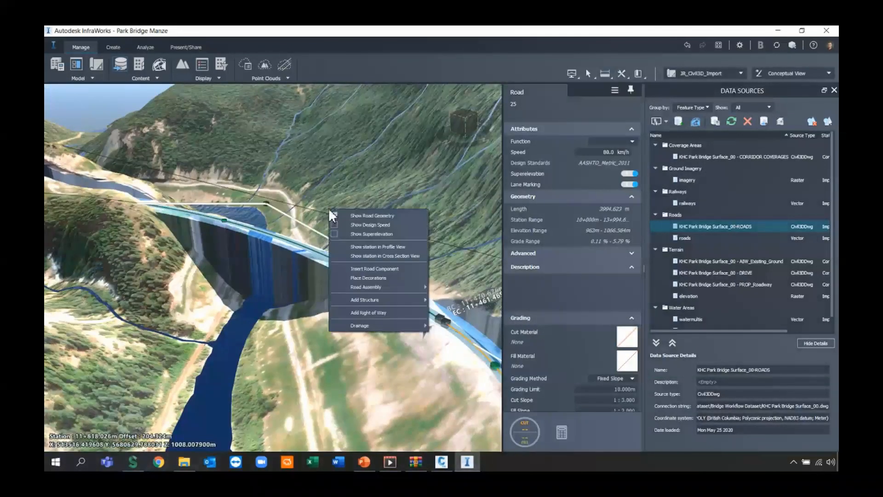
left_click(352, 229)
mouse_move(391, 299)
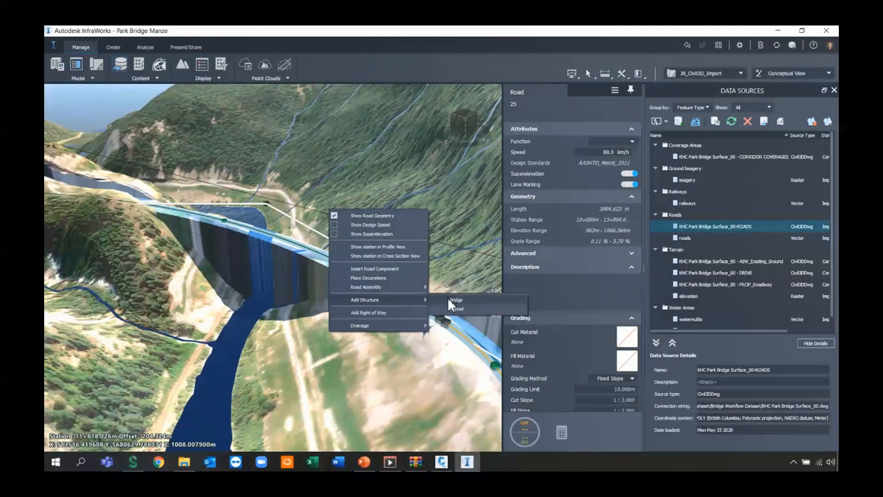
left_click(462, 299)
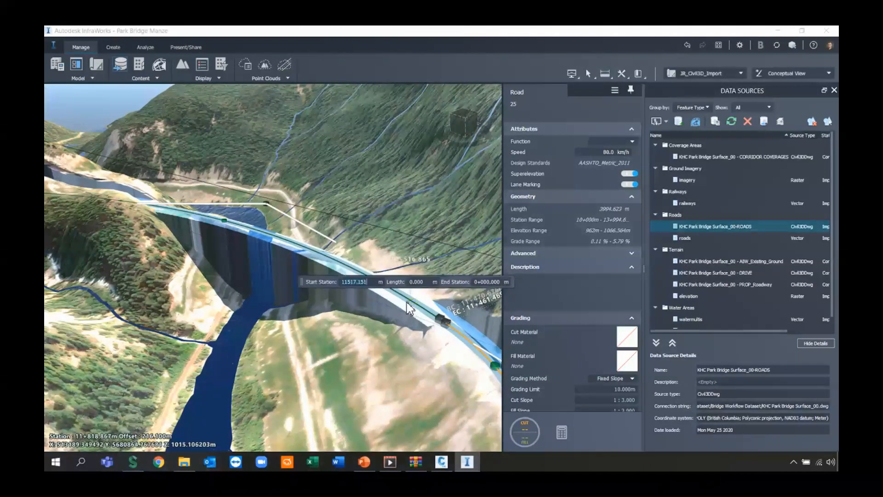
left_click(390, 299)
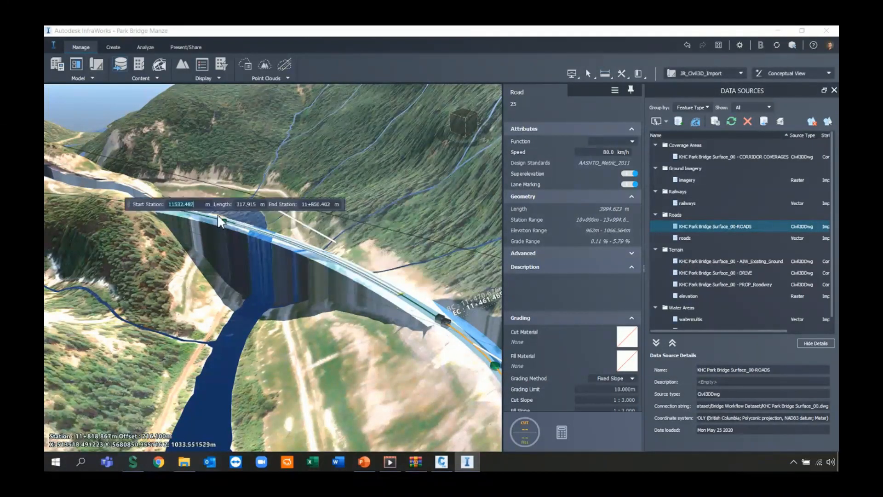
left_click(192, 219)
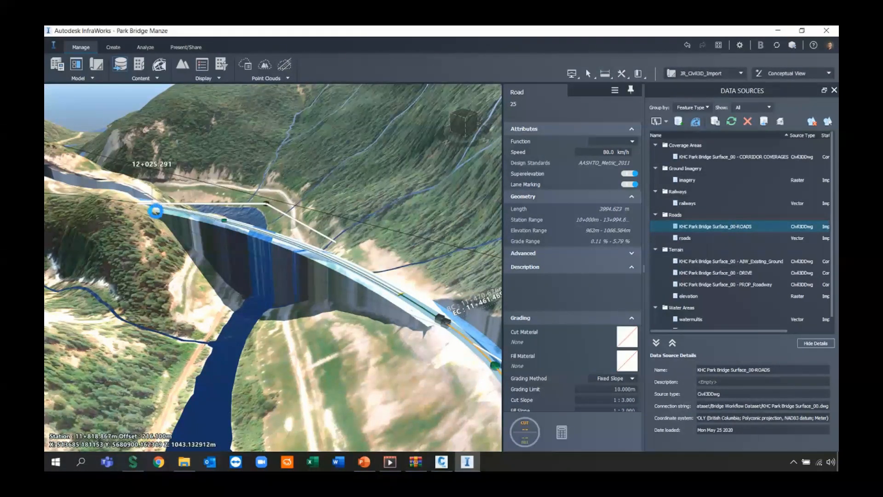
left_click(155, 210)
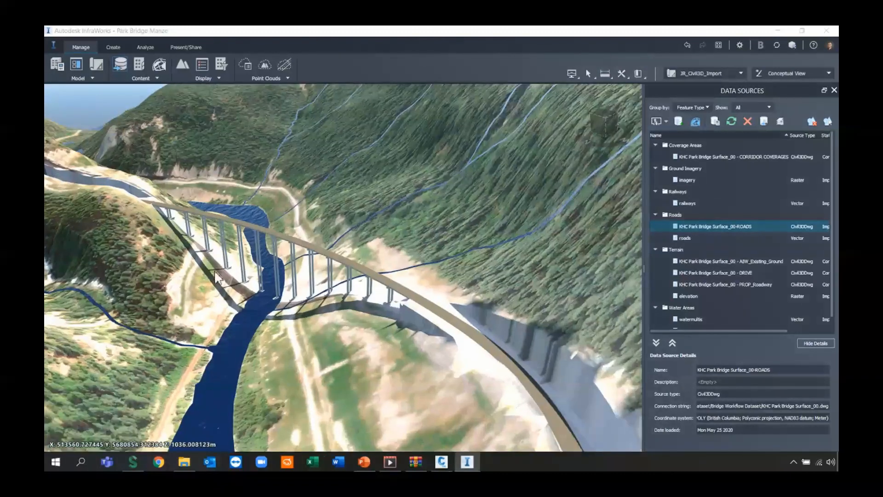
Select the new bridge and shorten it by moving its start along the road to about station 11+623.
left_click_drag(205, 284, 324, 251)
scroll(385, 291, "up", 3)
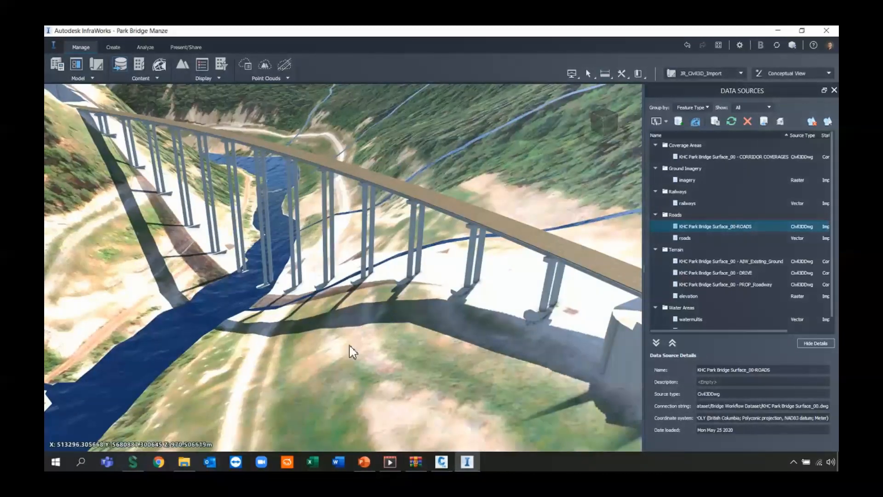
left_click_drag(348, 344, 348, 296)
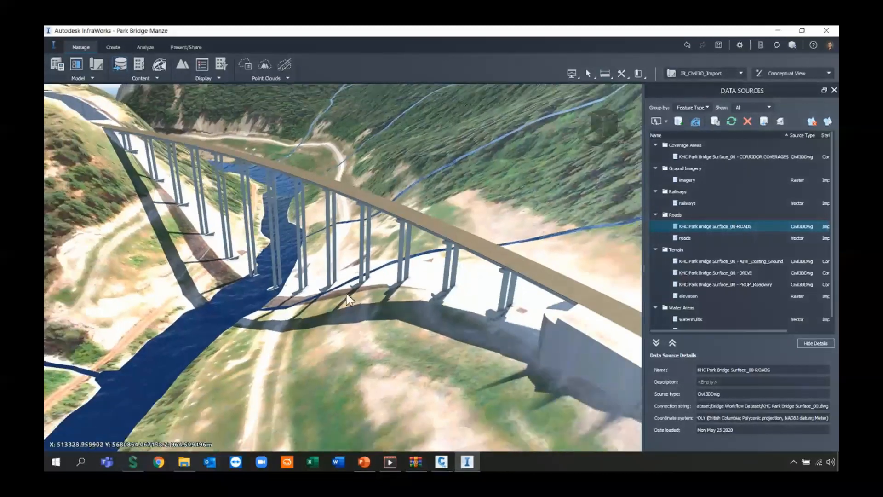
left_click(331, 254)
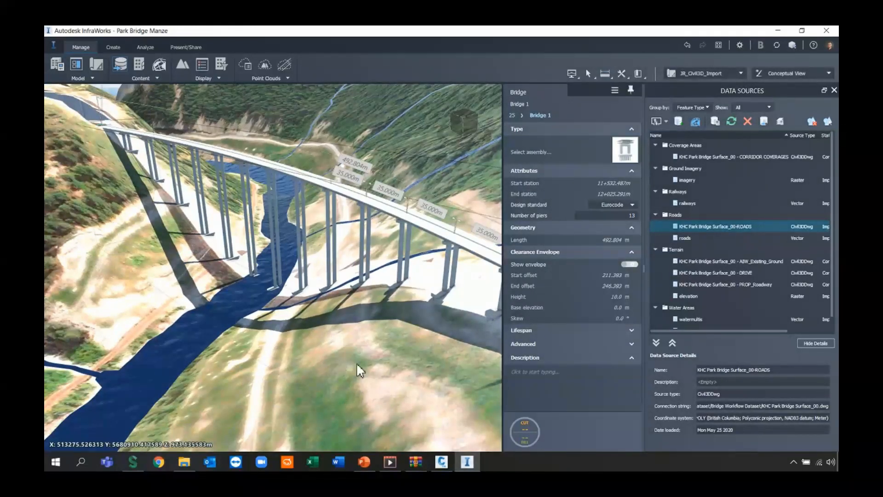
middle_click_drag(358, 367, 361, 258)
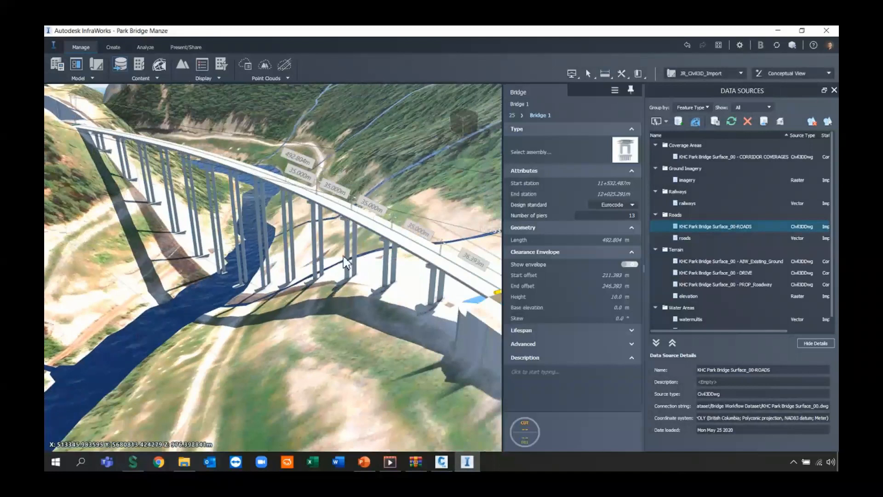
middle_click_drag(370, 316, 287, 306)
left_click_drag(396, 285, 294, 214)
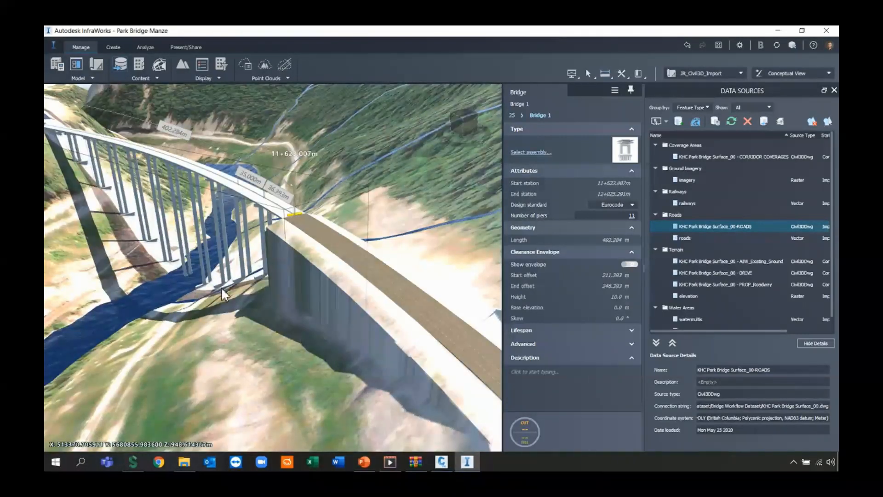
Set the bridge's number of piers to 5 and deselect the bridge.
middle_click_drag(207, 308, 356, 364)
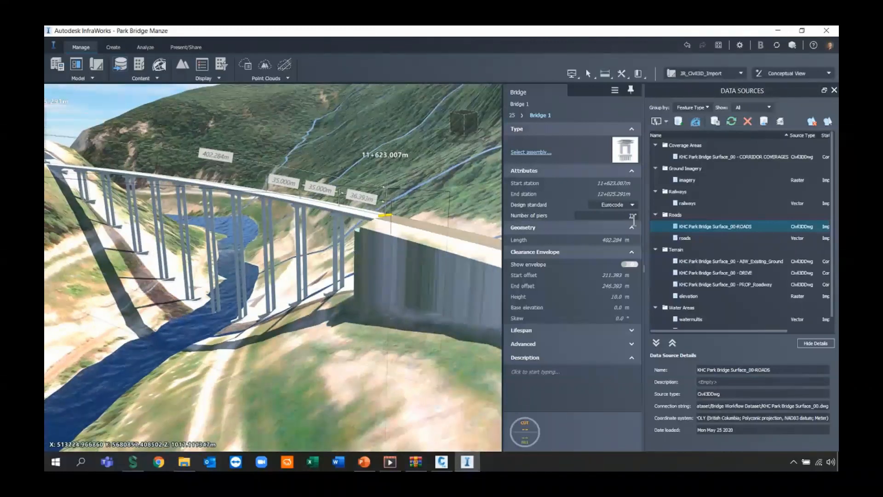
type("5")
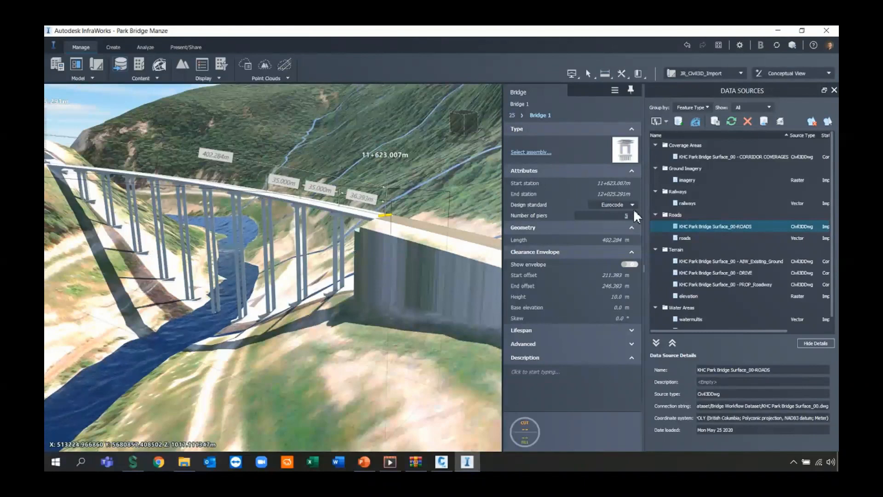
left_click(457, 358)
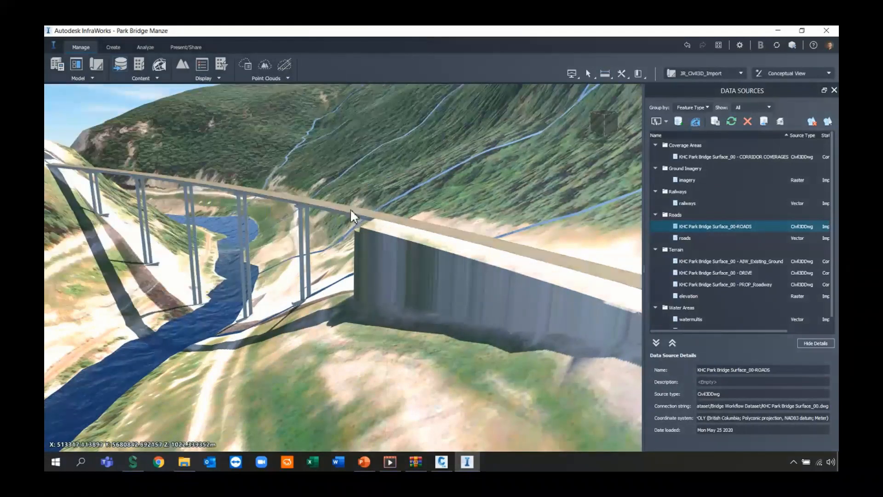
Reselect the bridge and pick its individual pier nearest the start abutment.
left_click(357, 209)
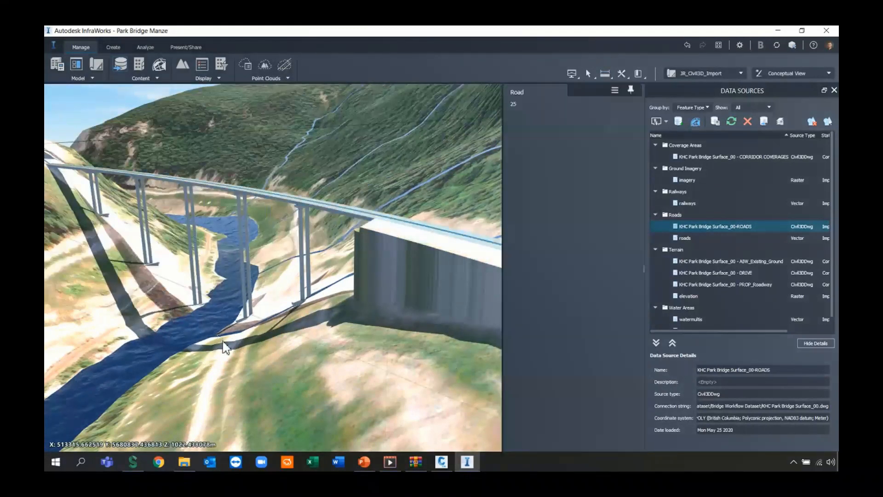
left_click_drag(261, 355, 328, 381)
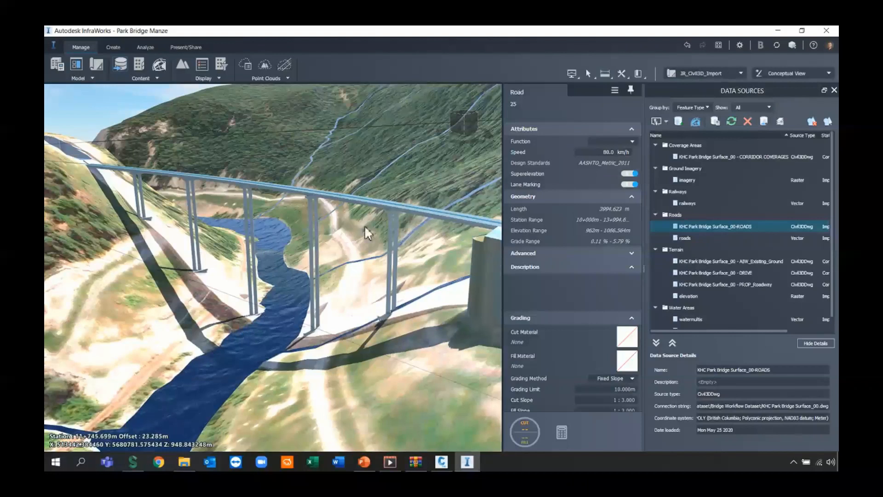
left_click(392, 231)
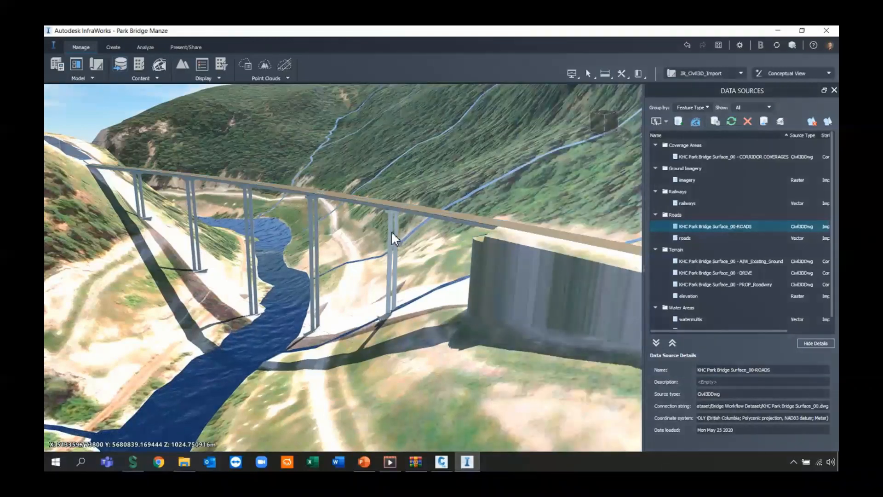
left_click(391, 231)
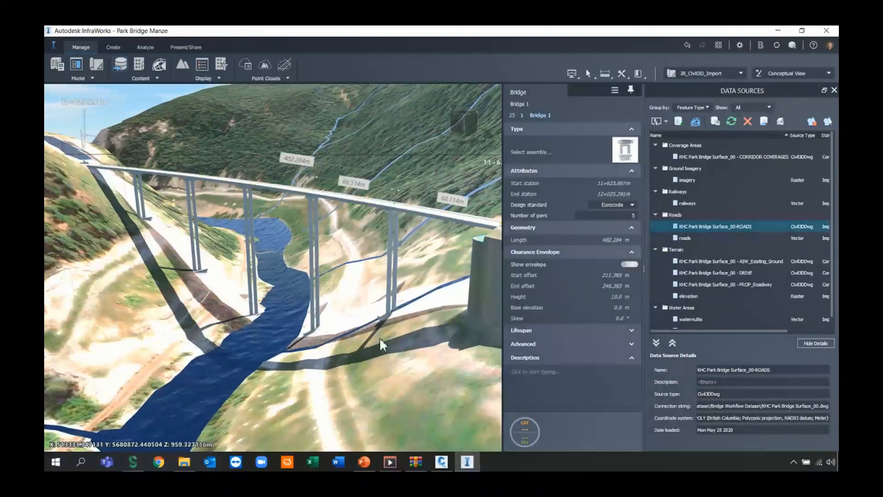
left_click_drag(277, 293, 294, 235)
scroll(294, 233, "up", 4)
scroll(295, 235, "down", 3)
scroll(295, 236, "down", 5)
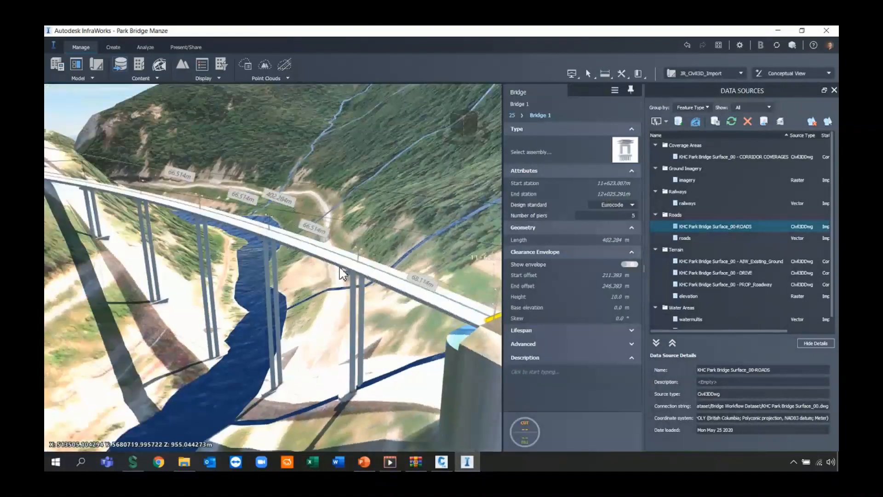
left_click(351, 293)
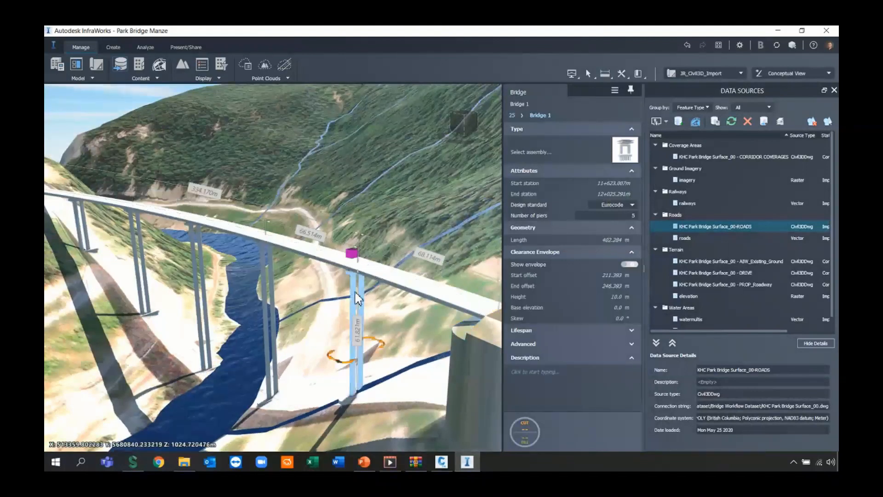
Change the selected pier's type to Hammerhead Pier from the component library.
left_click(627, 152)
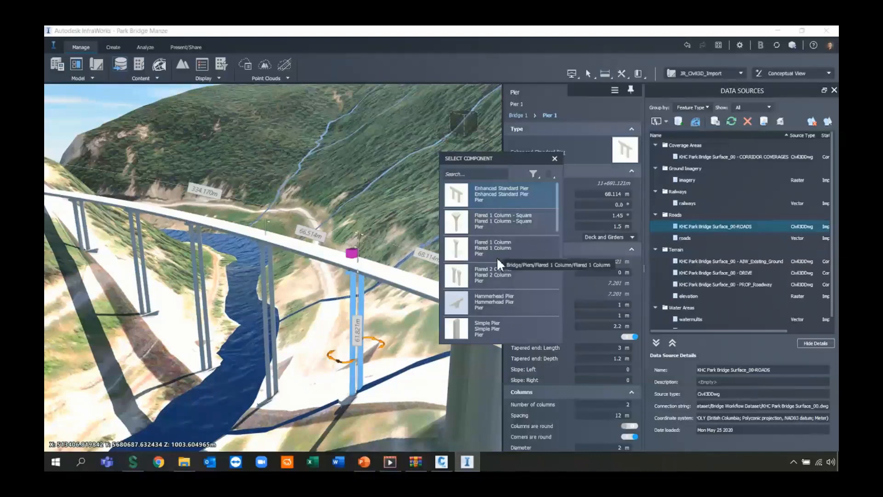
scroll(496, 261, "down", 3)
scroll(496, 268, "down", 6)
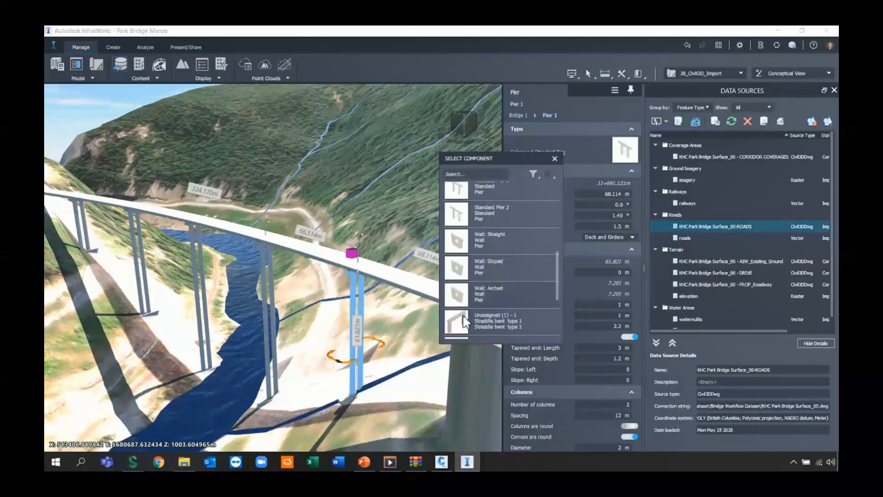
scroll(466, 306, "down", 4)
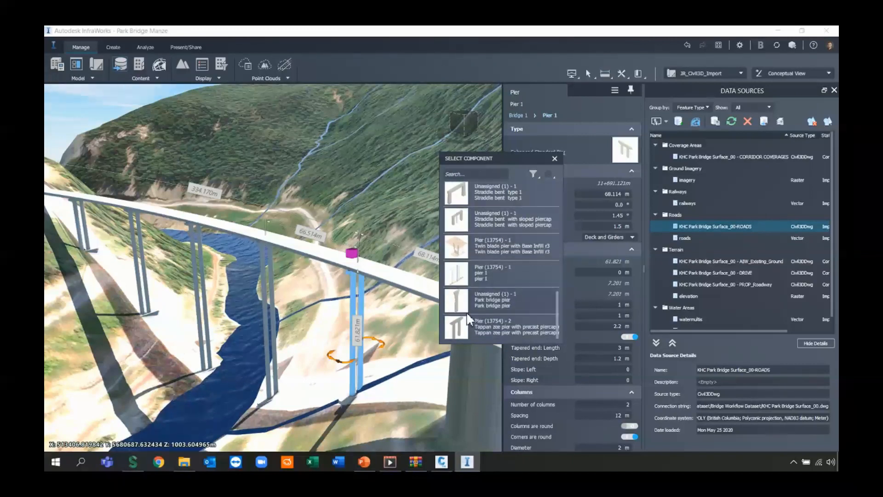
scroll(503, 289, "up", 6)
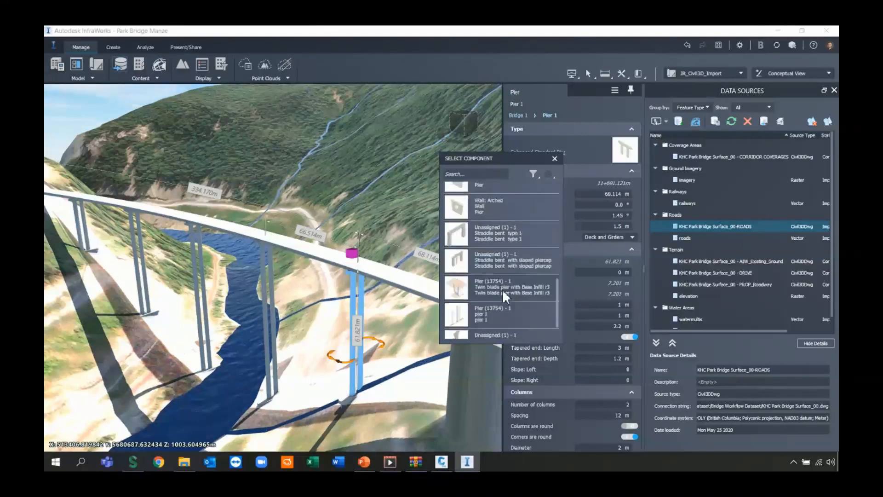
scroll(502, 288, "up", 6)
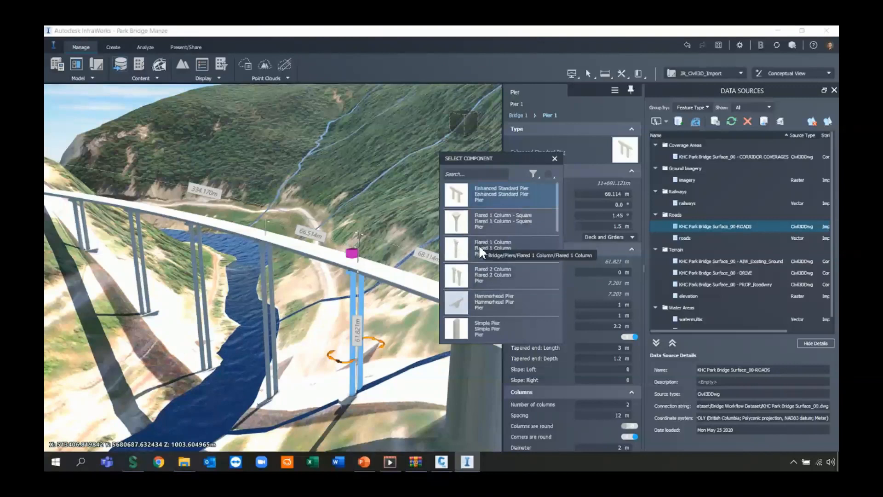
left_click(479, 247)
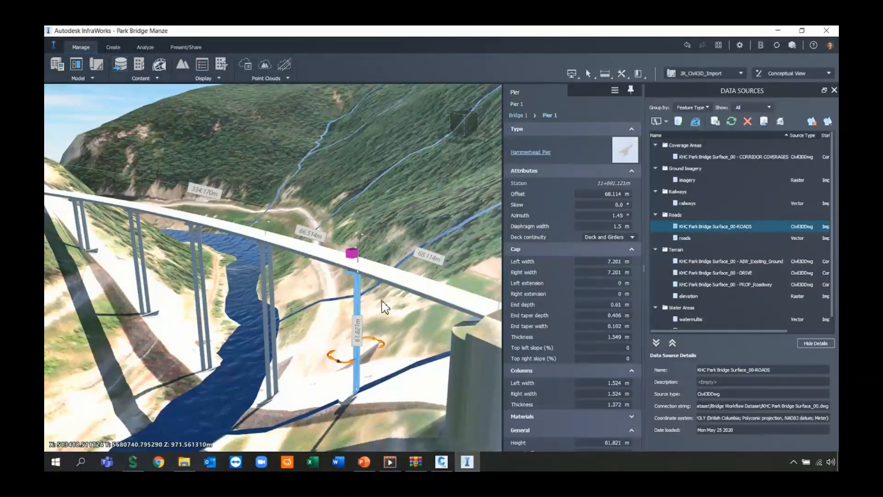
Apply the selected hammerhead pier's configuration to all piers of the bridge and deselect it.
left_click_drag(359, 298, 465, 283)
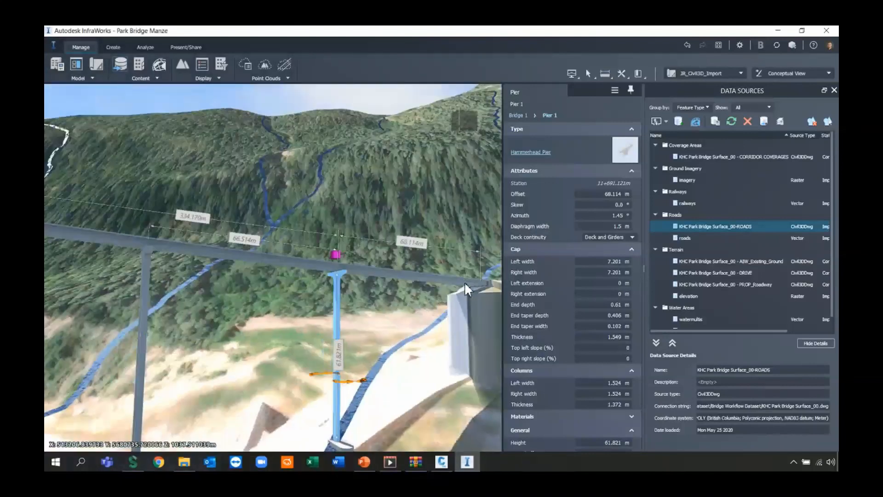
scroll(325, 267, "up", 8)
left_click_drag(345, 294, 300, 271)
scroll(299, 270, "down", 5)
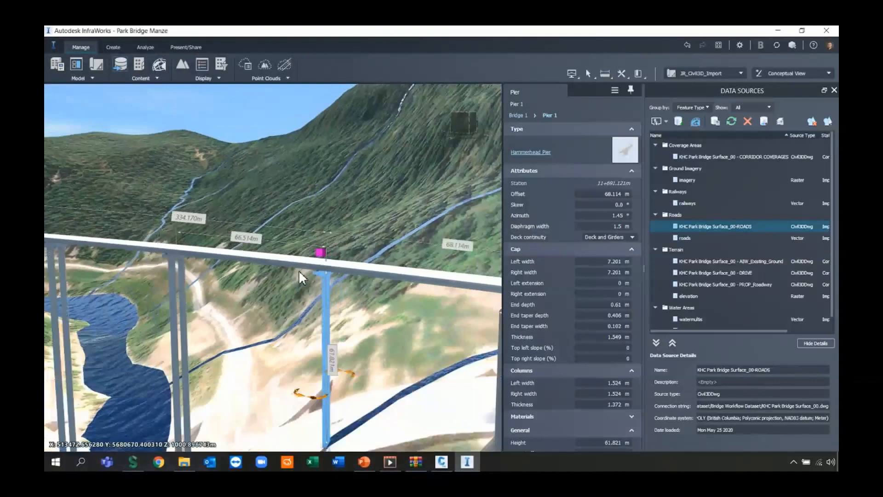
right_click(324, 307)
mouse_move(359, 330)
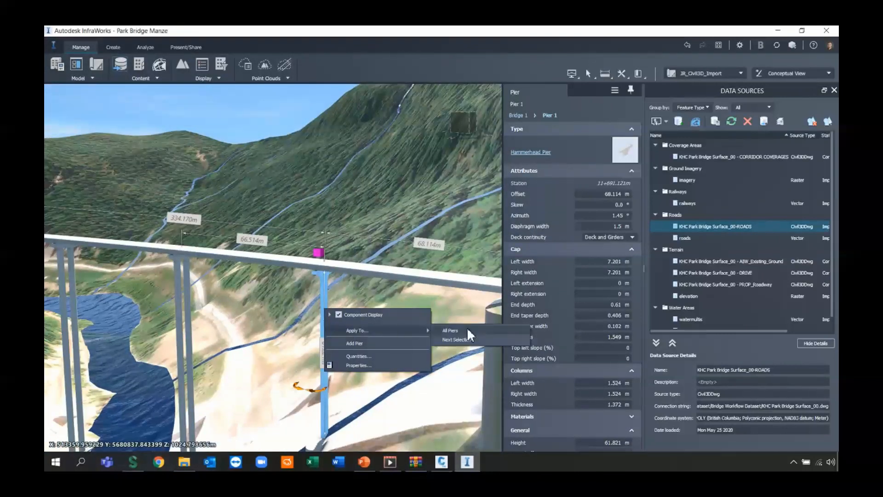
left_click(467, 330)
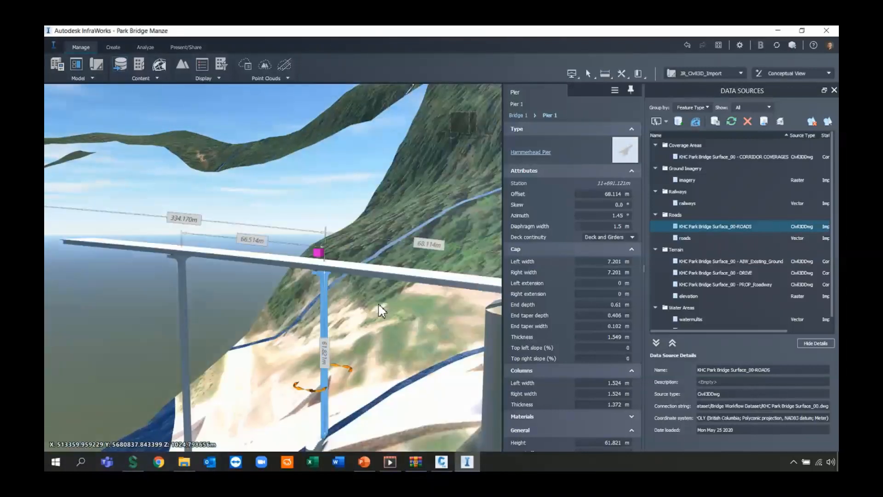
middle_click_drag(378, 315, 334, 332)
middle_click_drag(328, 293, 299, 284)
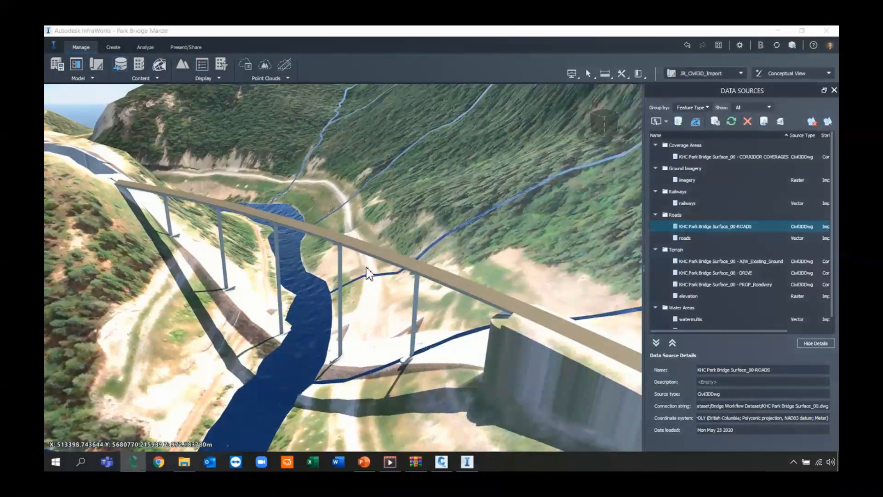
left_click_drag(367, 268, 429, 355)
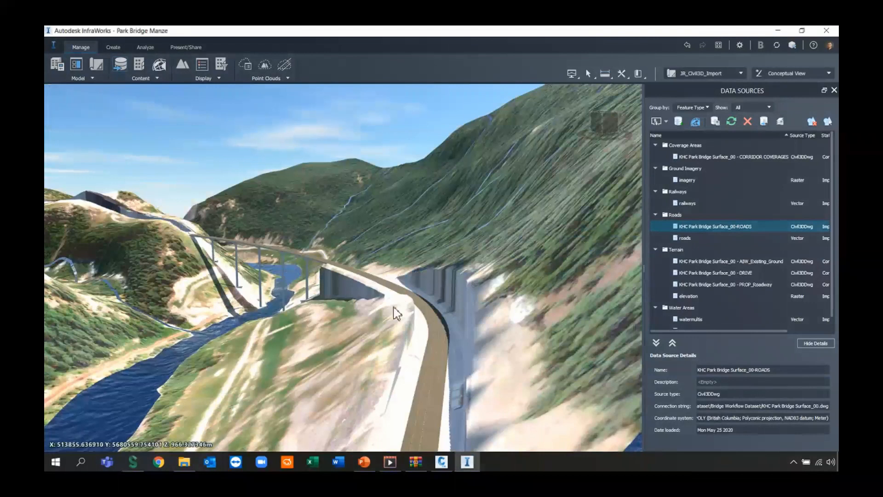
Switch to Civil 3D and move the PI of alignment 25's curve at the river valley a short distance north.
left_click(448, 465)
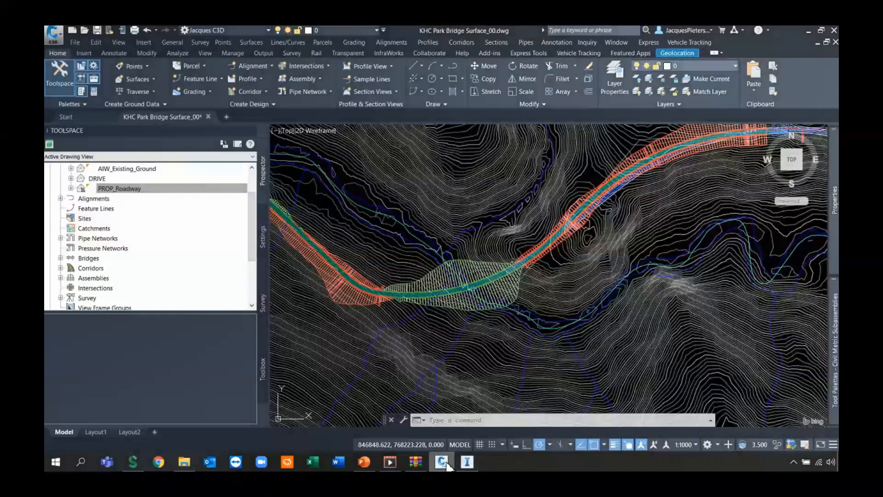
scroll(444, 283, "up", 5)
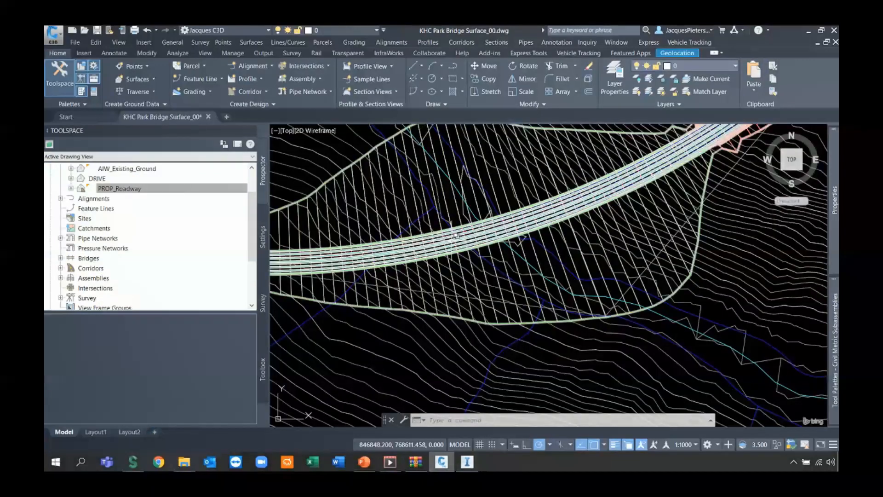
left_click(452, 240)
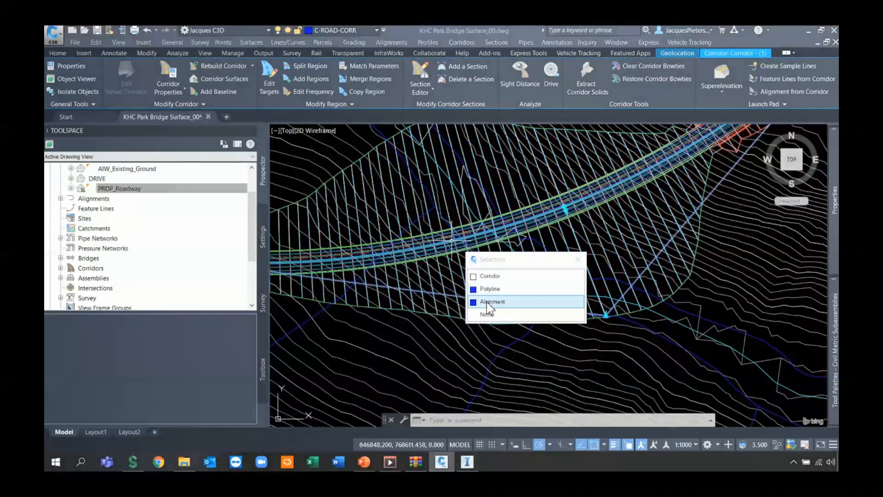
left_click(489, 302)
middle_click_drag(612, 255, 581, 287)
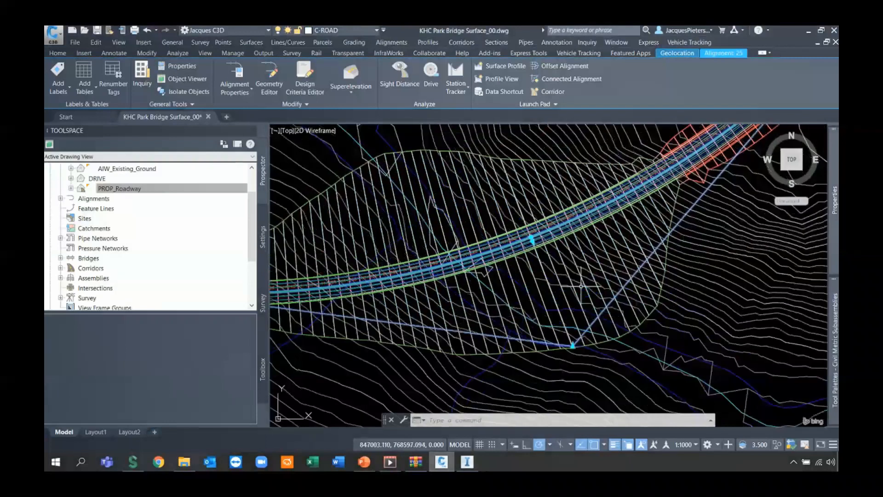
scroll(581, 286, "down", 4)
scroll(579, 302, "up", 2)
mouse_move(579, 312)
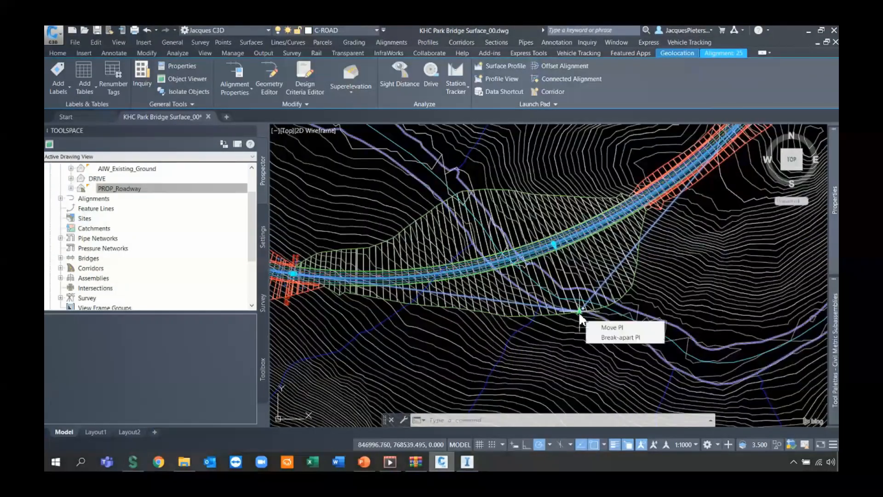
left_click(580, 312)
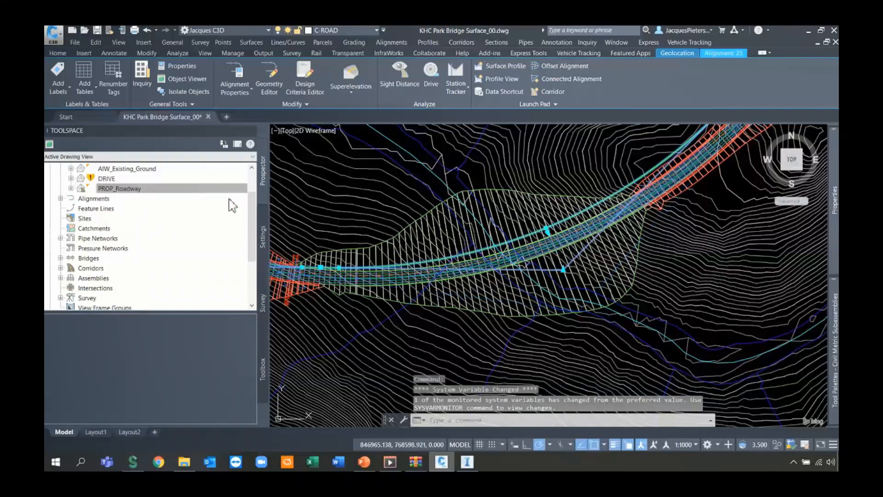
Rebuild Corridor - (1) to follow the edited alignment.
scroll(134, 217, "down", 3)
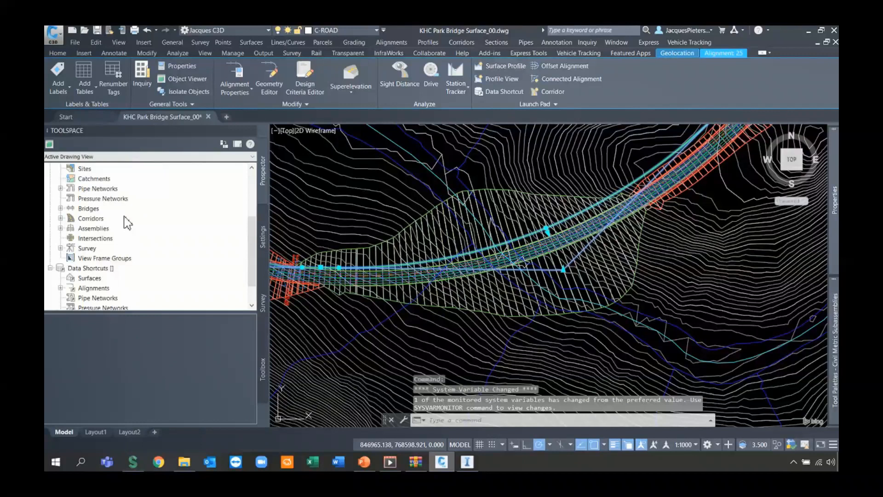
double_click(125, 219)
left_click(113, 229)
right_click(112, 229)
left_click(172, 258)
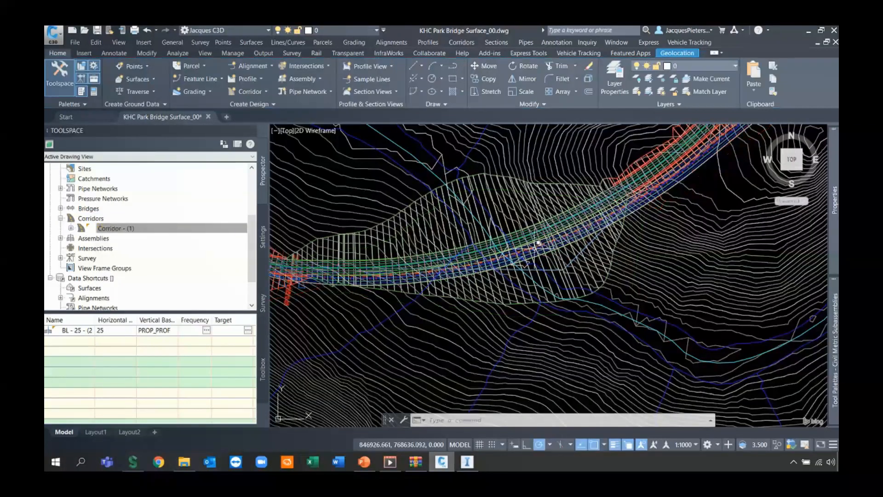
Examine the PROP_PROF design profile and its vertical curve in the profile view.
scroll(532, 237, "down", 2)
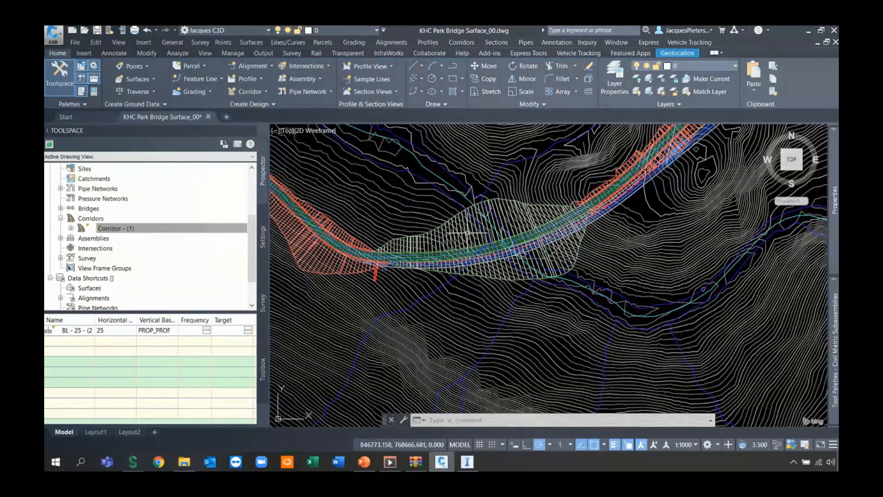
scroll(468, 233, "down", 5)
middle_click_drag(467, 232, 358, 293)
scroll(359, 294, "down", 2)
scroll(514, 253, "up", 2)
middle_click_drag(778, 234, 585, 217)
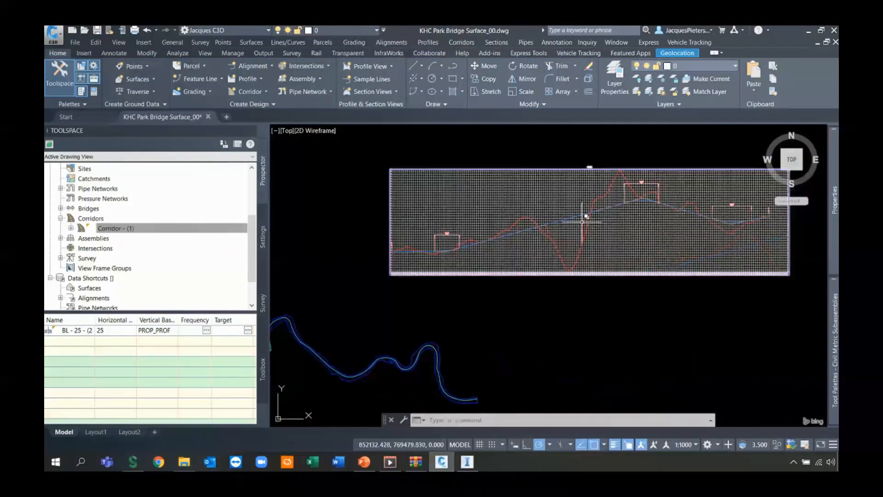
scroll(585, 218, "up", 2)
scroll(551, 225, "up", 5)
left_click(549, 225)
scroll(541, 228, "down", 4)
scroll(537, 229, "down", 2)
middle_click_drag(464, 266, 589, 235)
scroll(351, 284, "up", 10)
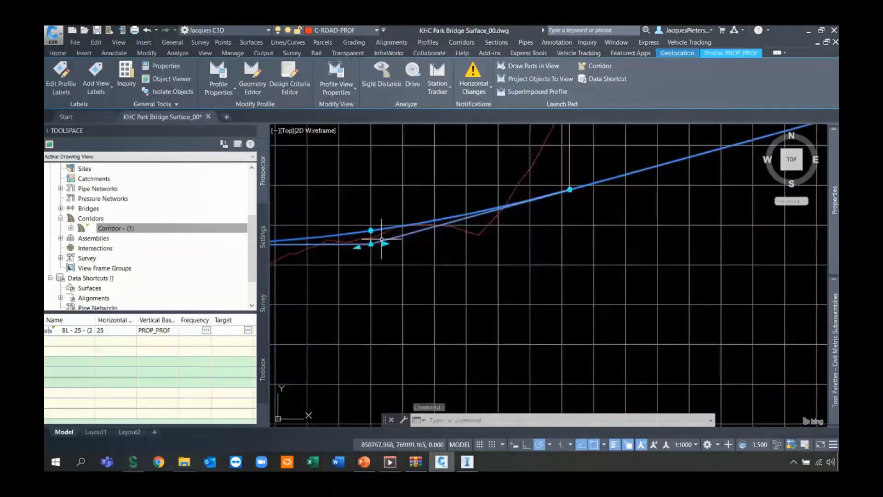
scroll(558, 259, "down", 5)
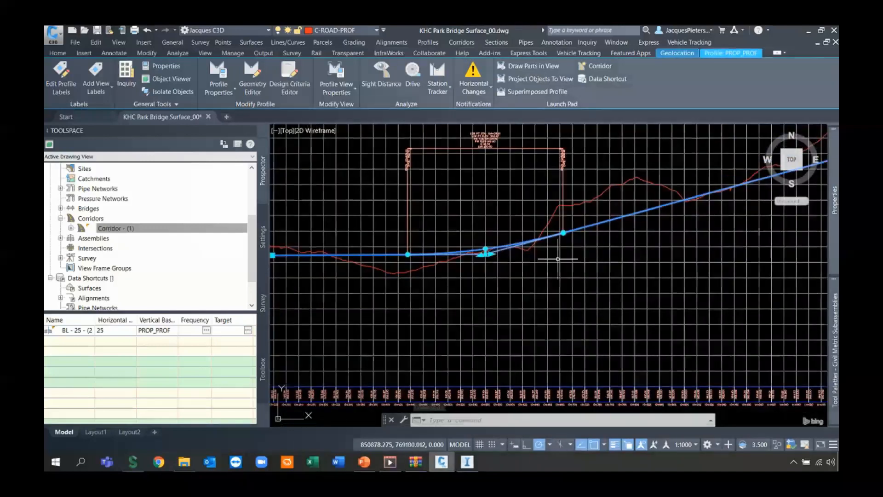
scroll(558, 259, "down", 8)
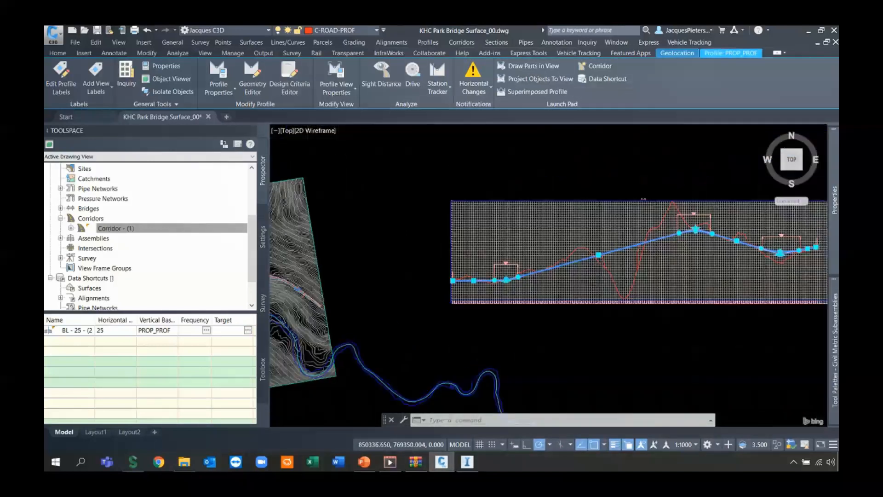
Save the drawing KHC Park Bridge Surface_00.dwg.
left_click(57, 53)
left_click(54, 41)
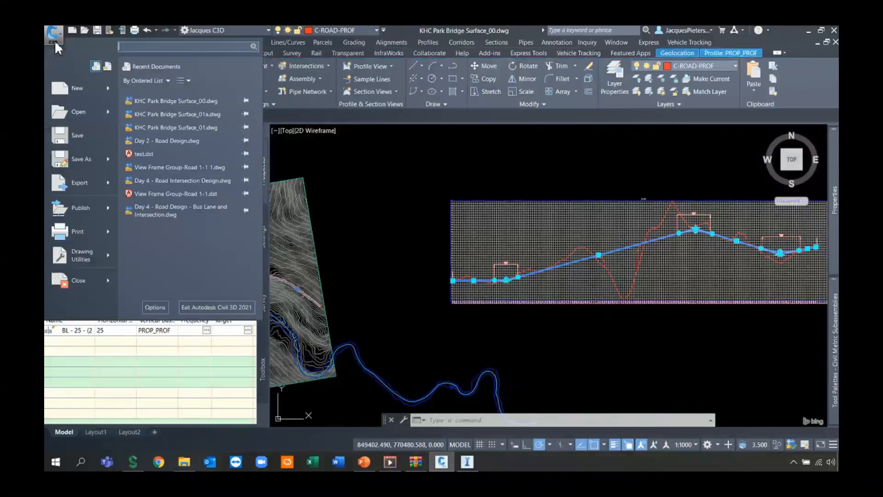
left_click(87, 136)
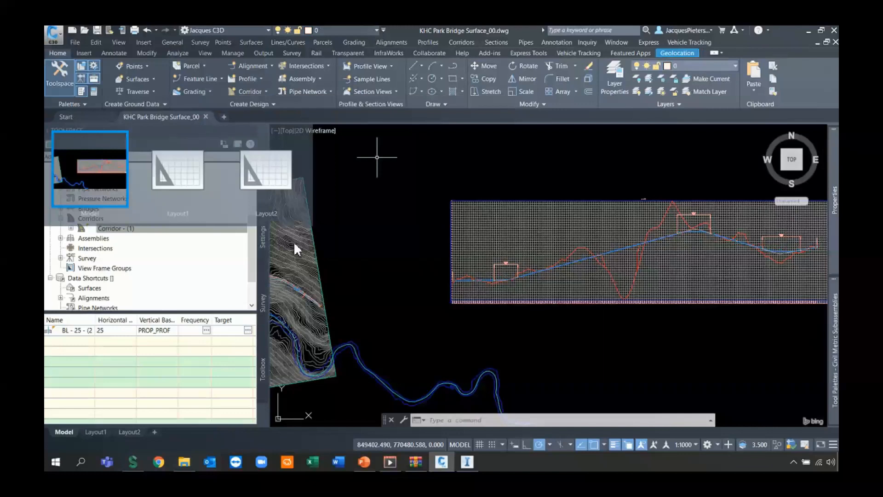
Switch to InfraWorks, reimport the KHC Park Bridge Surface_00-ROADS data source and inspect the bridge on the road.
left_click(469, 464)
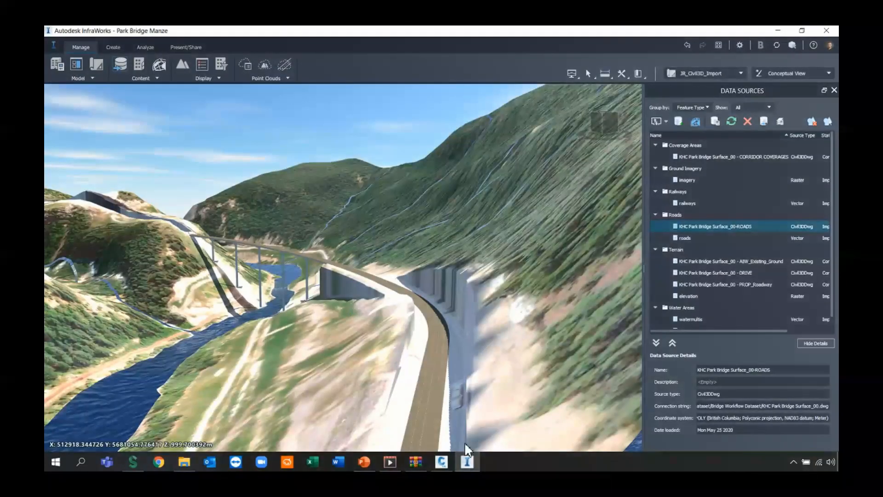
left_click_drag(340, 297, 313, 391)
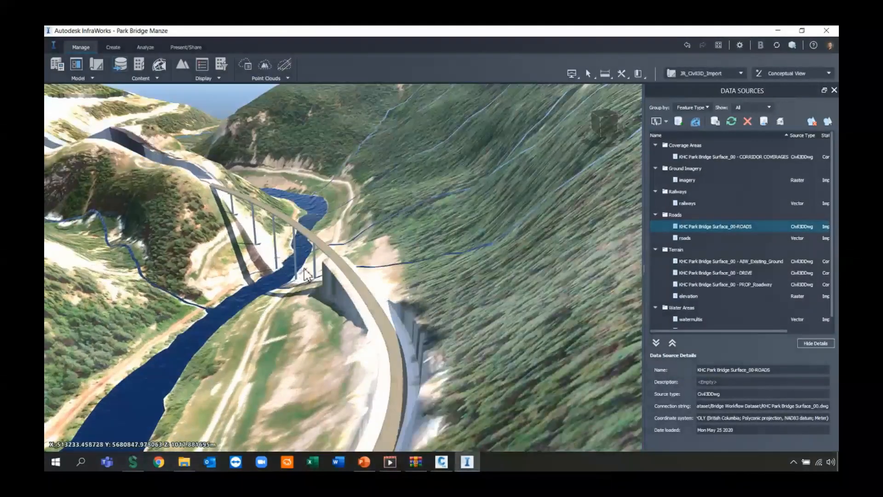
right_click(699, 230)
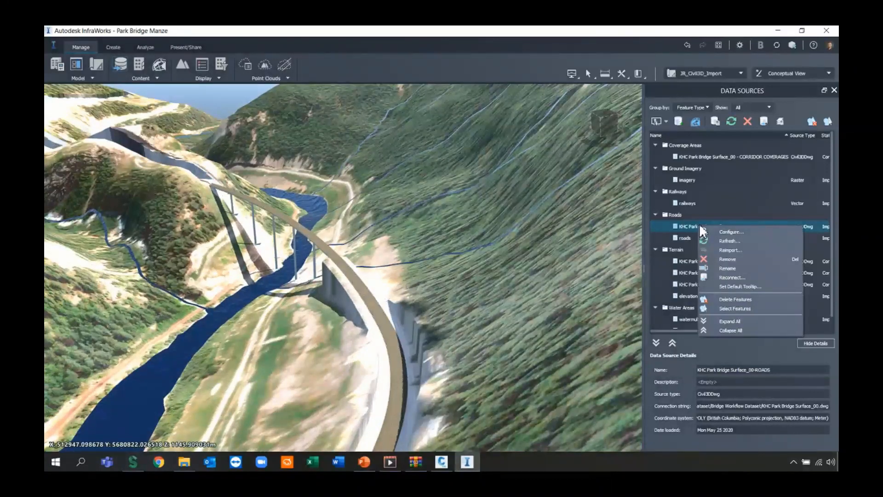
left_click(731, 251)
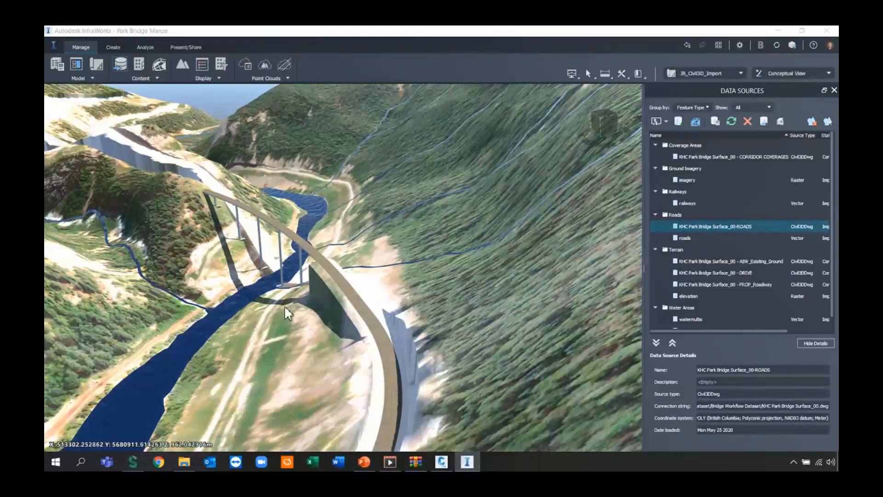
left_click_drag(284, 306, 244, 166)
left_click_drag(305, 234, 412, 222)
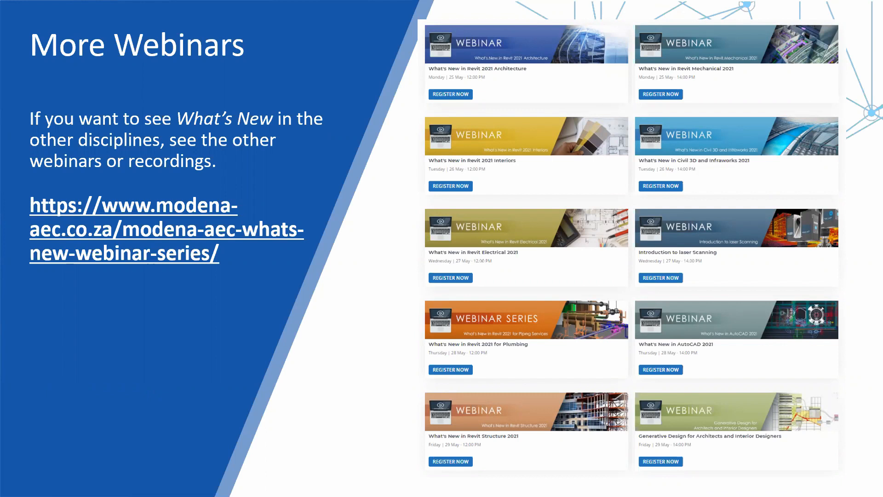
left_click(350, 313)
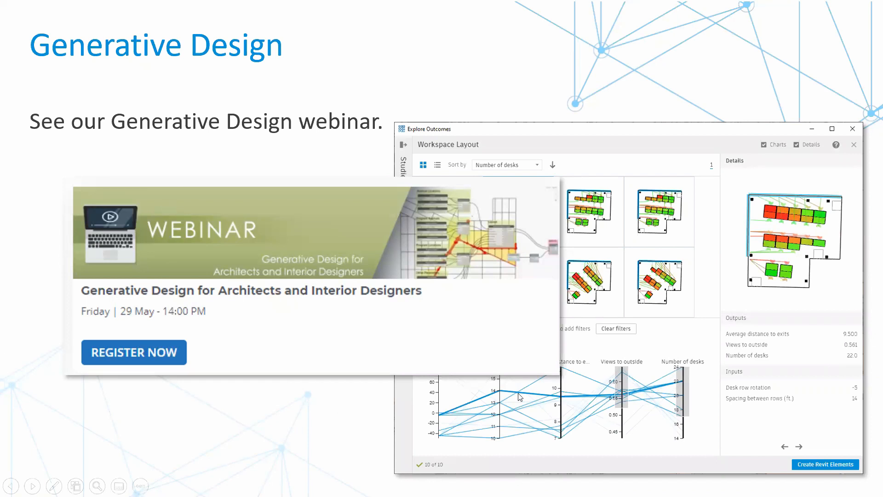
left_click(715, 331)
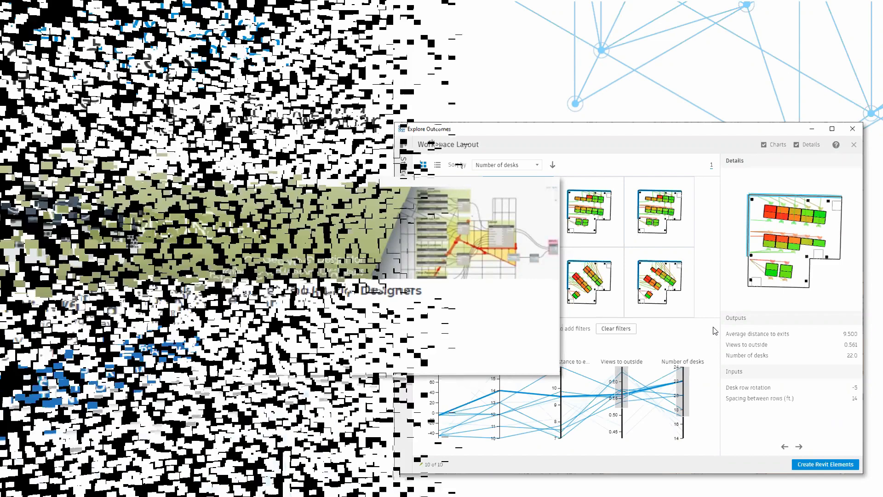